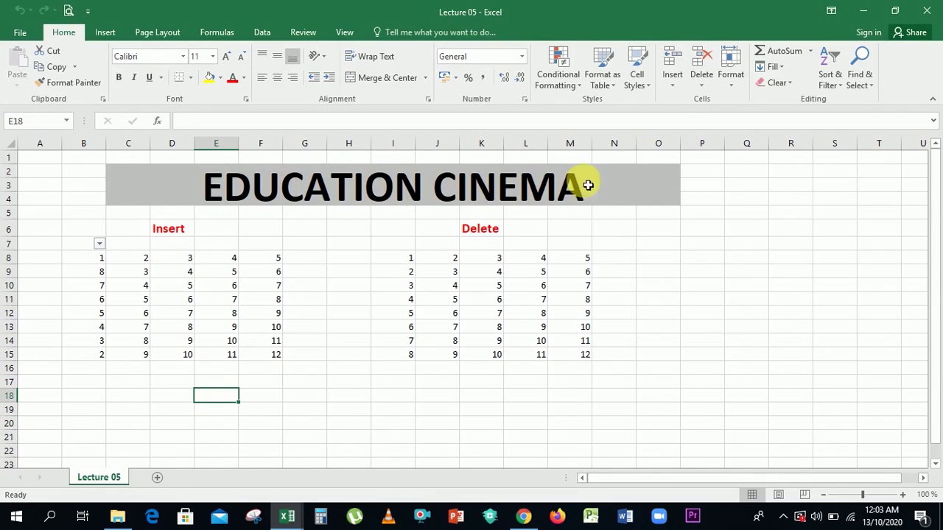
Browse the Insert, Delete and Format cell options on the Home ribbon.
left_click(677, 86)
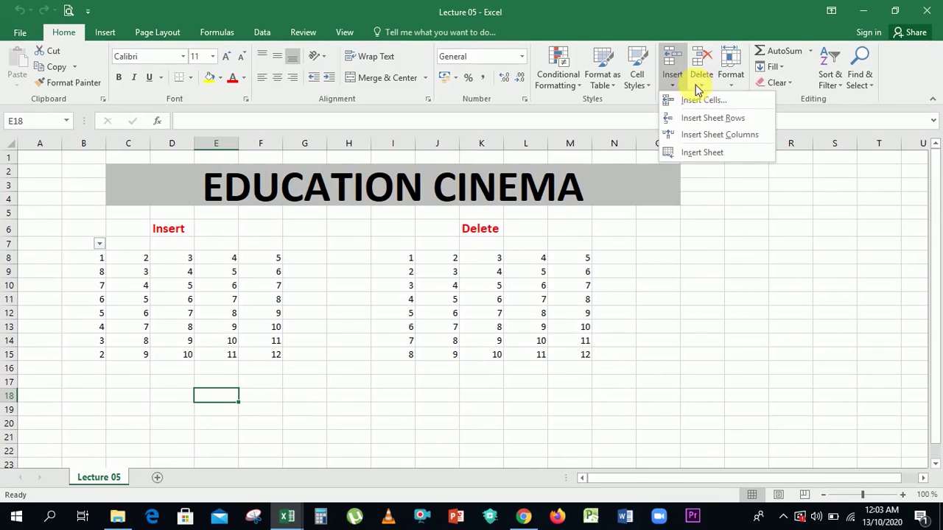
left_click(700, 85)
left_click(728, 85)
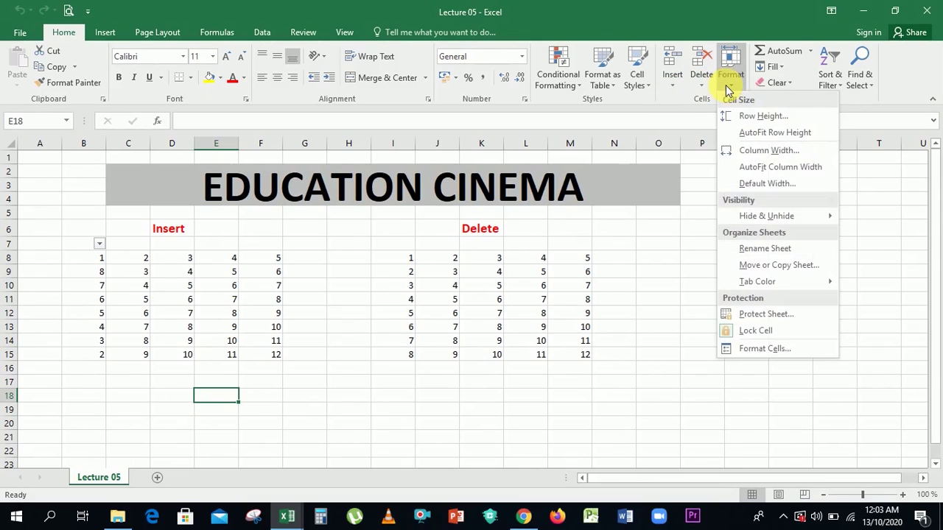
left_click(627, 271)
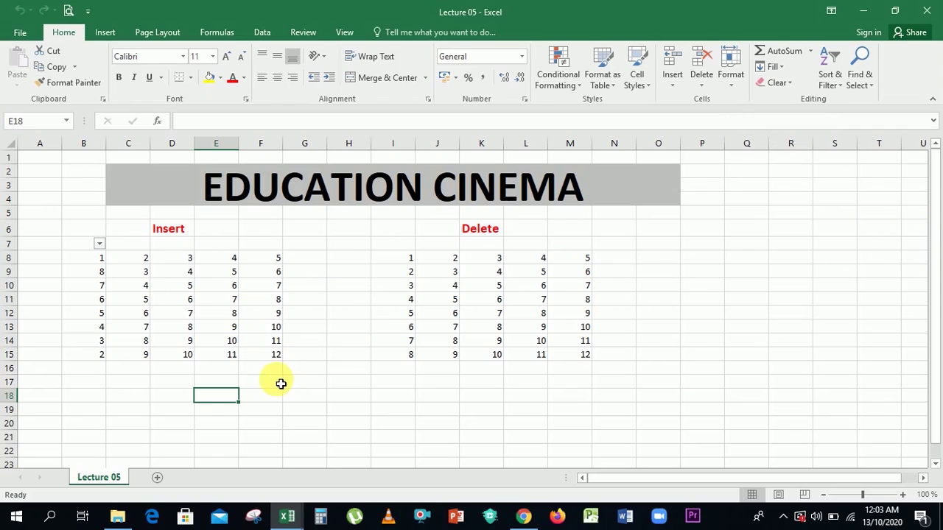
Enter 5, 7 and 8 down C17:C19, then select row 18.
left_click(125, 387)
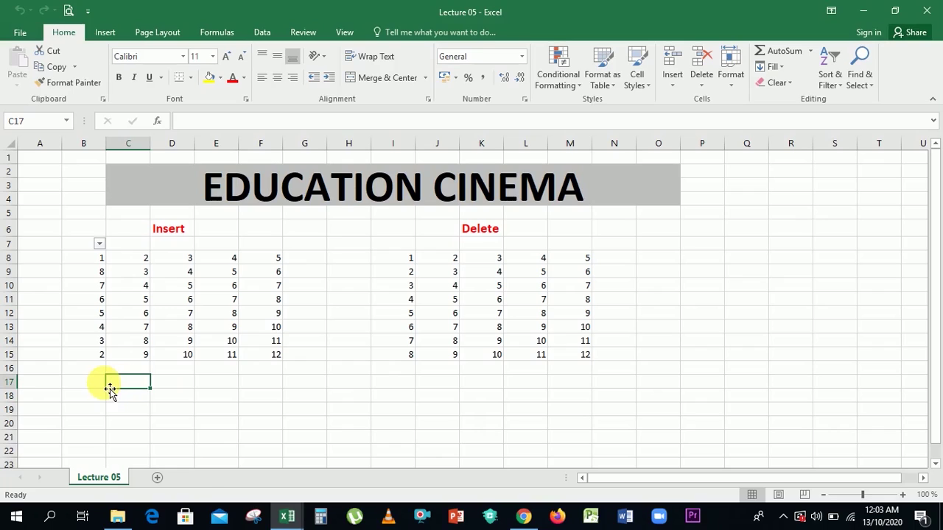
type("5")
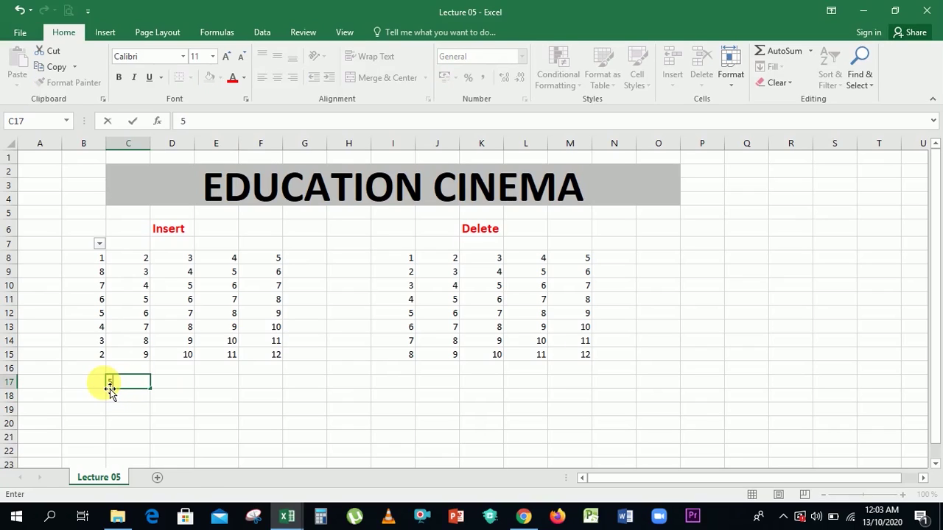
key("Return")
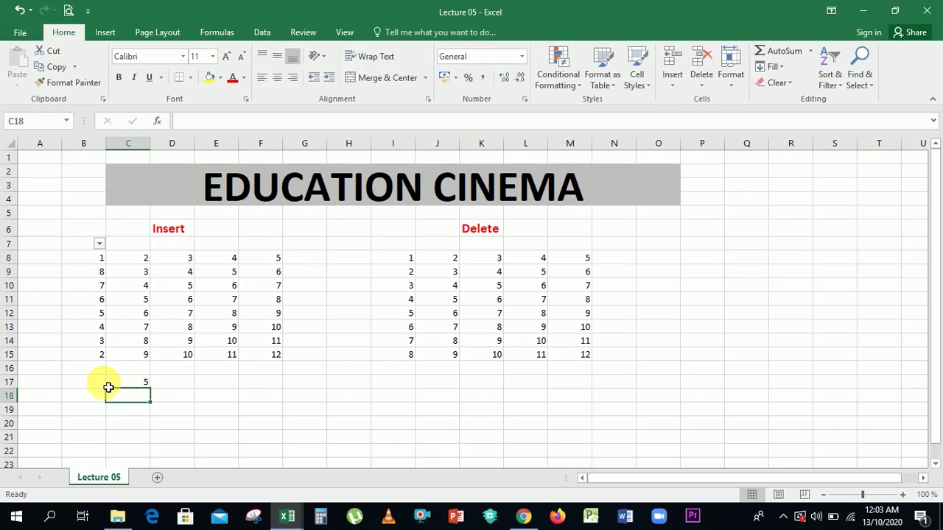
type("7")
key("Return")
type("8")
key("Return")
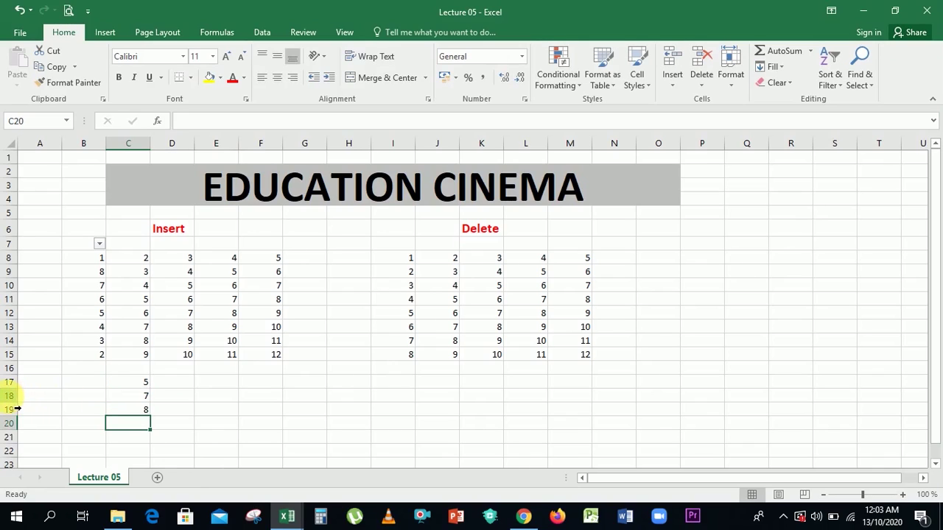
left_click(10, 396)
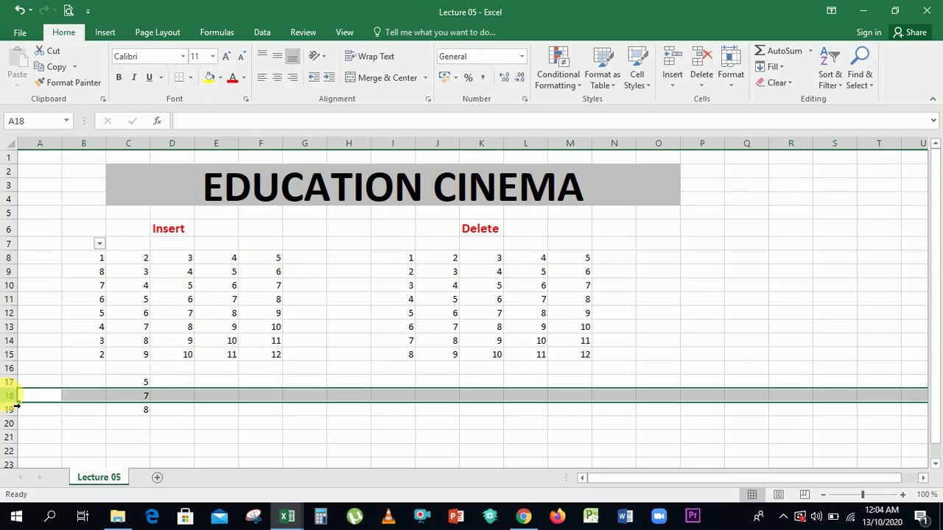
Insert a blank row 18 above the 7 from the row's shortcut menu, then select C18.
right_click(9, 398)
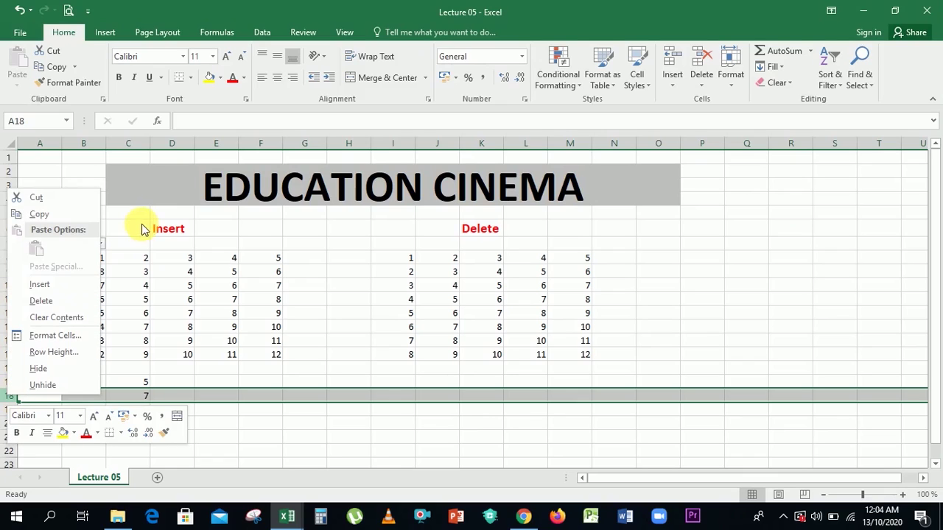
left_click(81, 290)
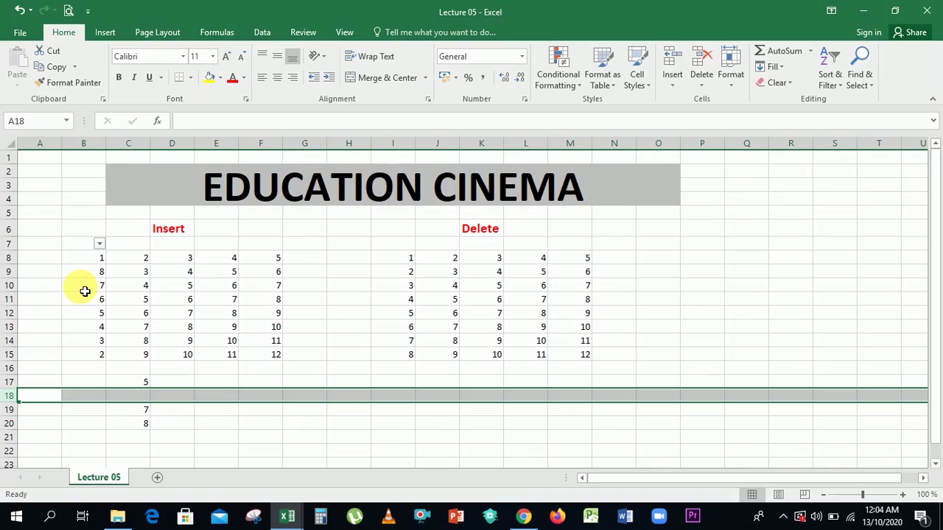
left_click(202, 437)
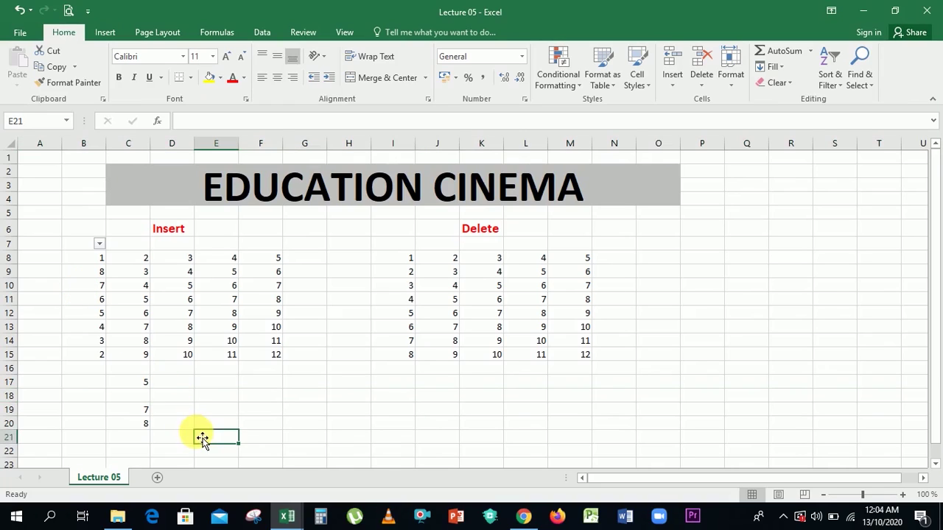
left_click(137, 399)
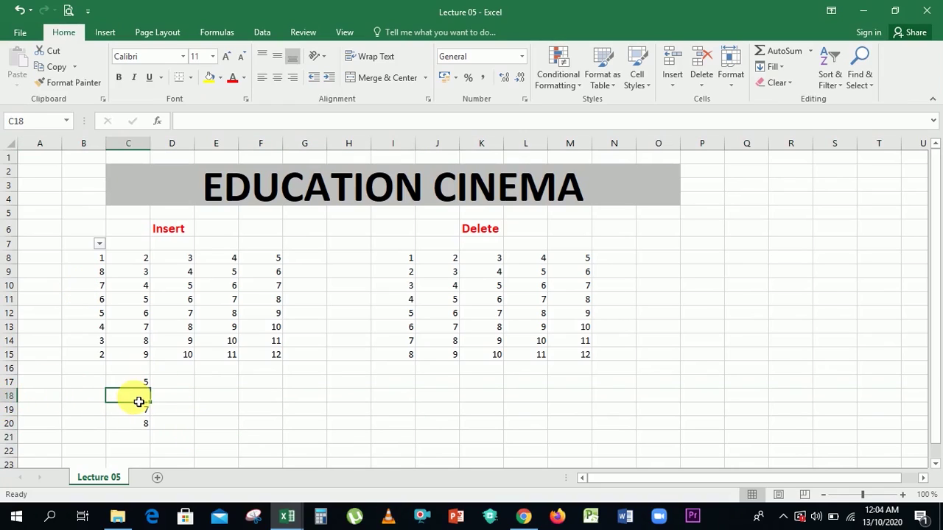
left_click(682, 82)
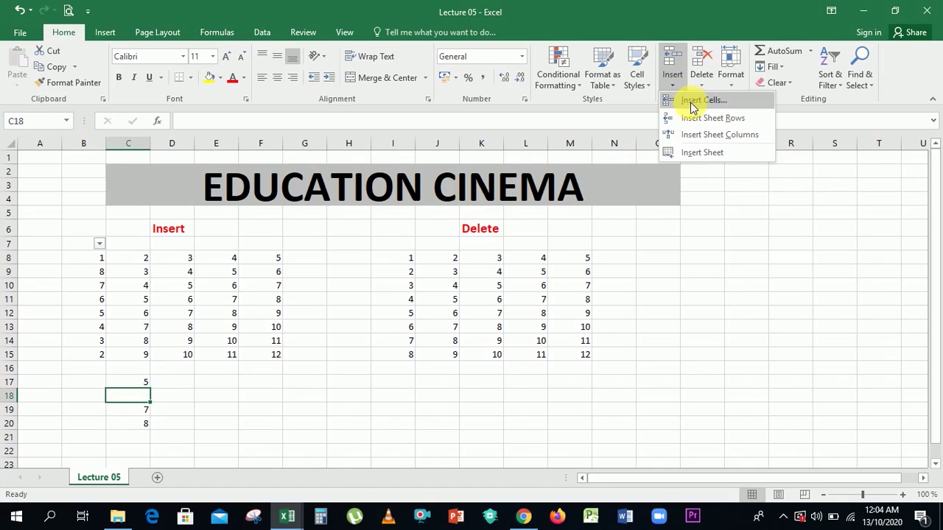
left_click(692, 107)
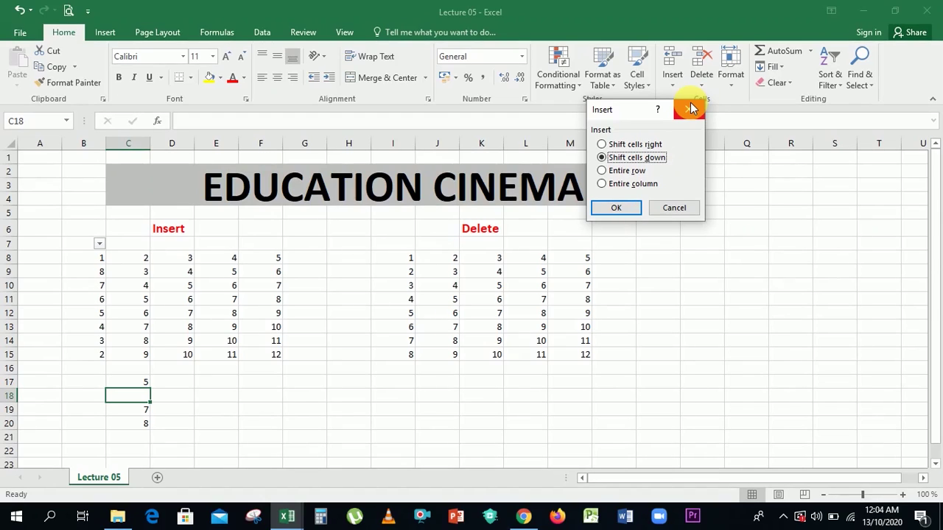
left_click(614, 210)
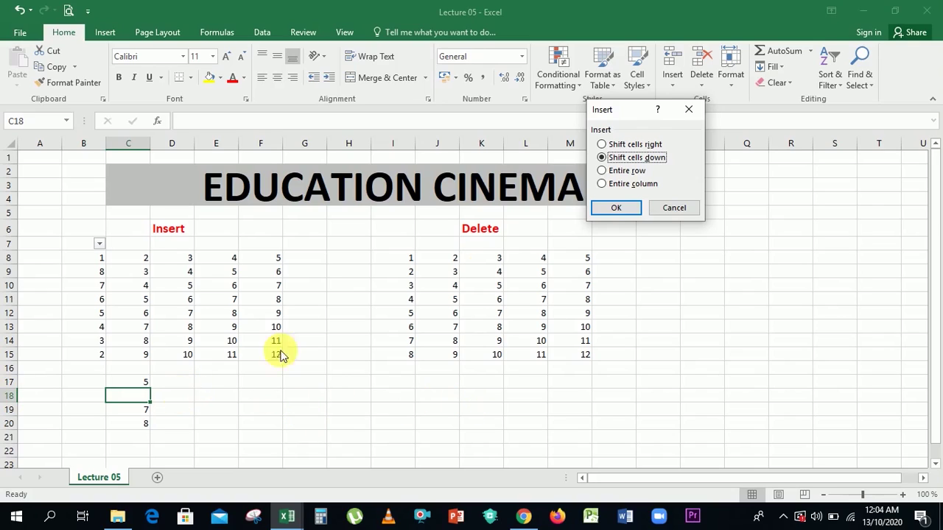
left_click(688, 207)
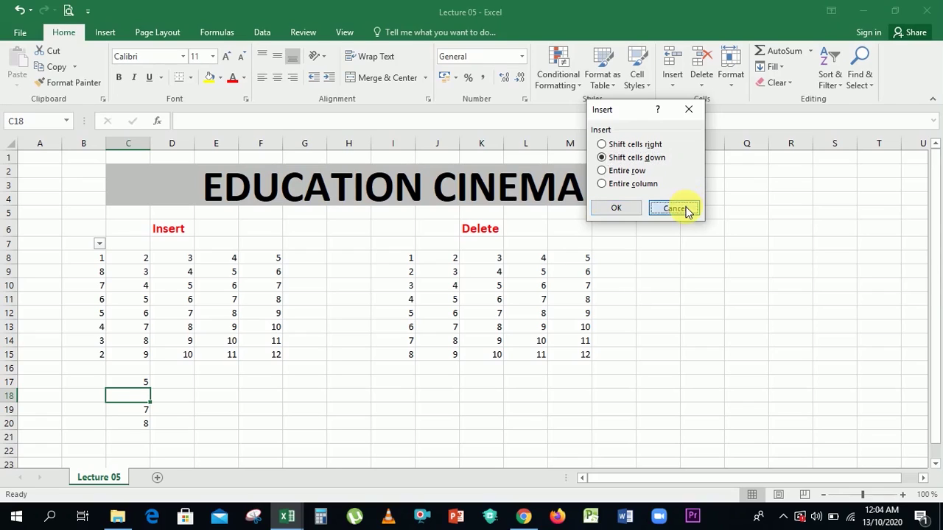
Enter 6, 6, 8 and 9 down D17:D20.
left_click(181, 394)
left_click(179, 384)
type("6")
key("Return")
type("6")
key("Return")
type("8")
key("Return")
type("9")
key("Return")
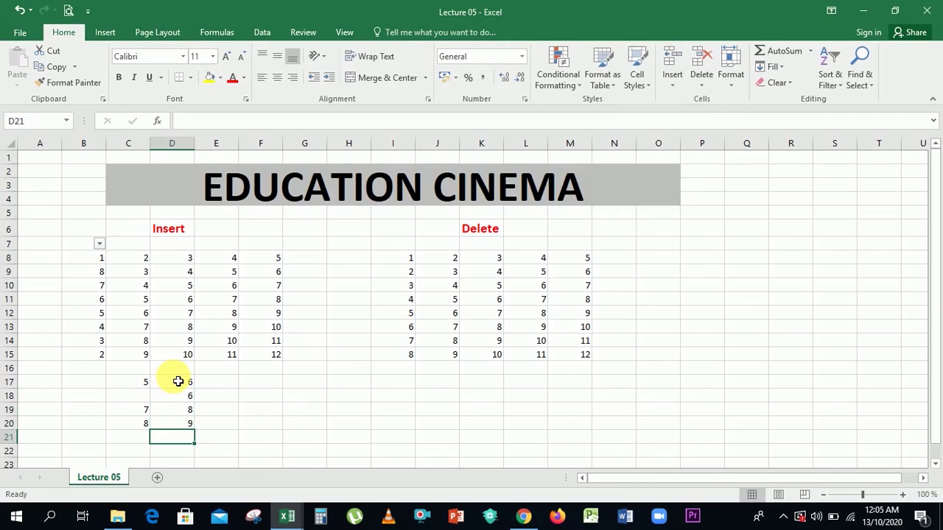
Enter 5, 8, 0 and 1 down E17:E20, then return to cell D18.
key("Right")
key("Up")
key("Up")
key("Up")
key("Up")
key("F2")
type("5")
key("Return")
type("8")
key("Return")
type("0")
key("Return")
type("1")
key("Return")
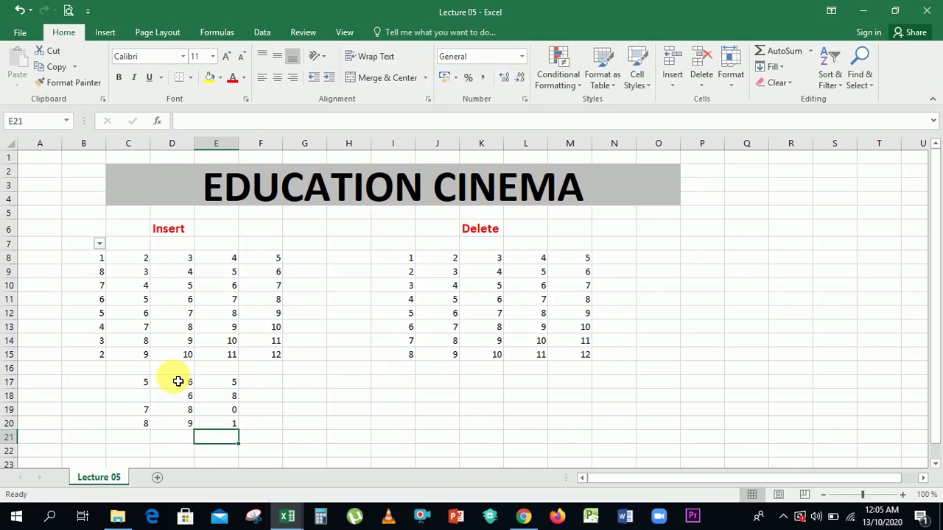
key("Left")
key("Left")
key("Up")
key("Up")
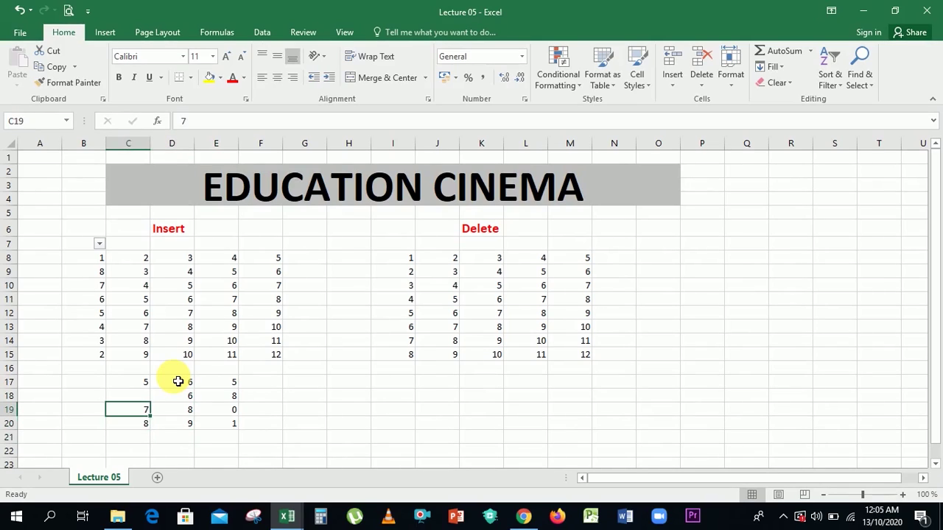
key("Left")
key("Left")
key("Up")
key("Right")
key("Right")
key("Right")
key("Left")
key("Right")
key("Right")
key("Left")
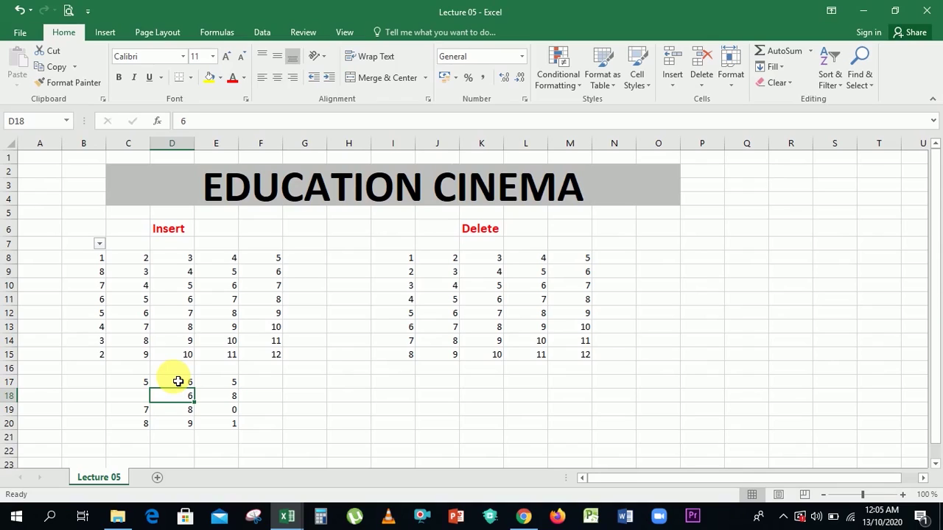
left_click(671, 87)
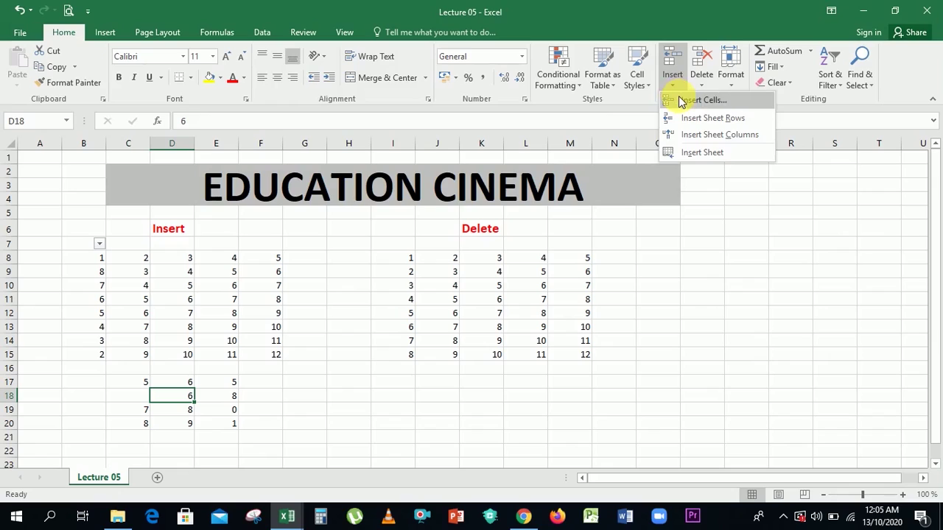
left_click(678, 97)
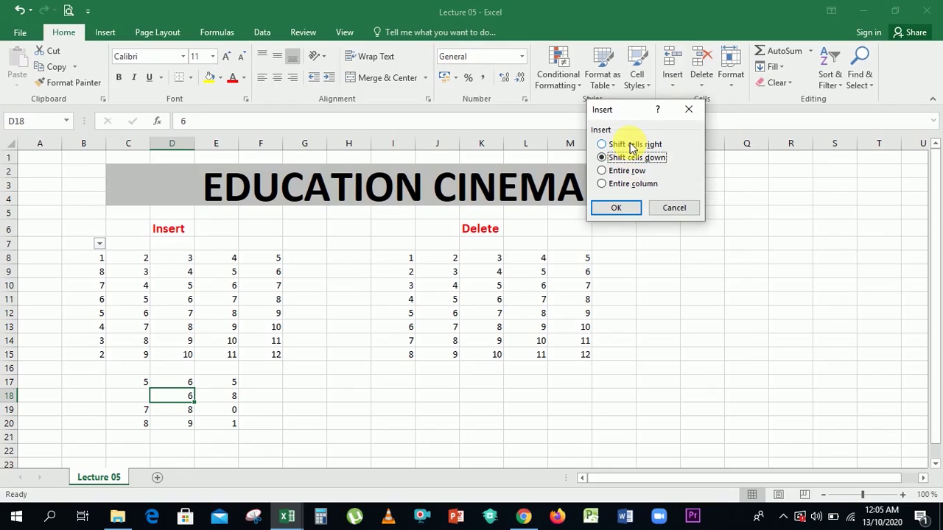
left_click(617, 210)
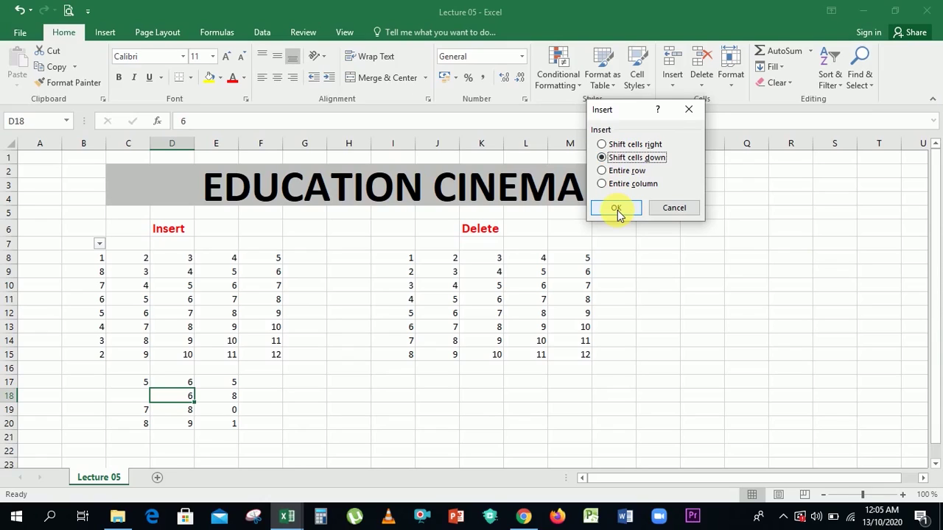
left_click(616, 208)
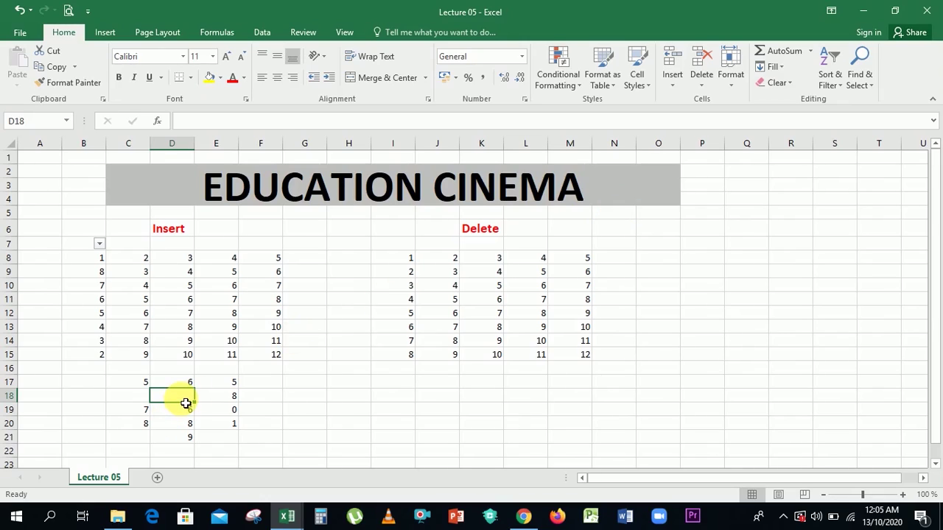
key("ctrl+z")
Insert a blank cell at D18 with Shift cells right.
left_click(671, 81)
left_click(700, 101)
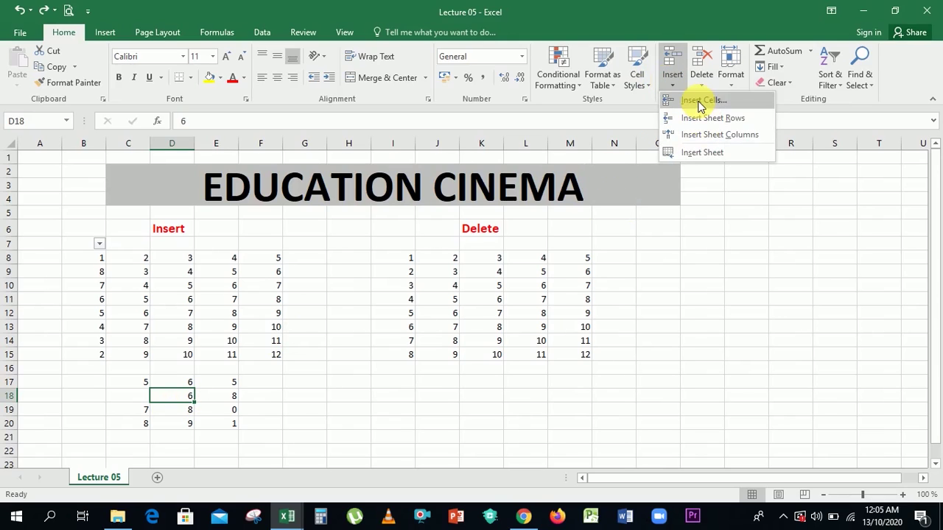
left_click(641, 146)
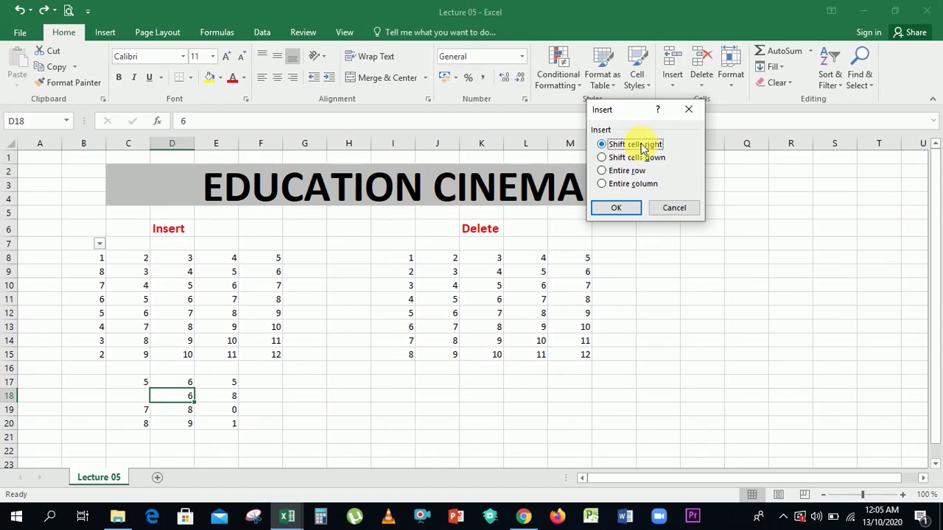
left_click(618, 209)
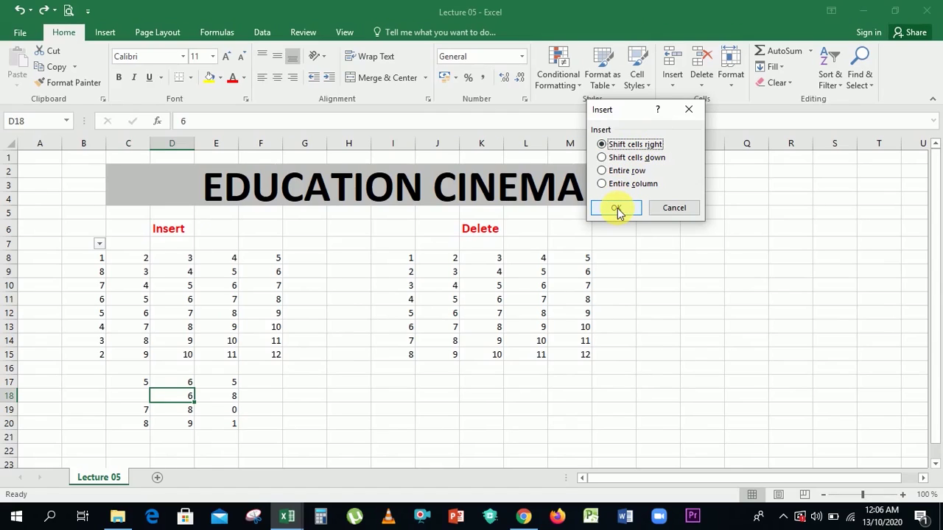
left_click(618, 209)
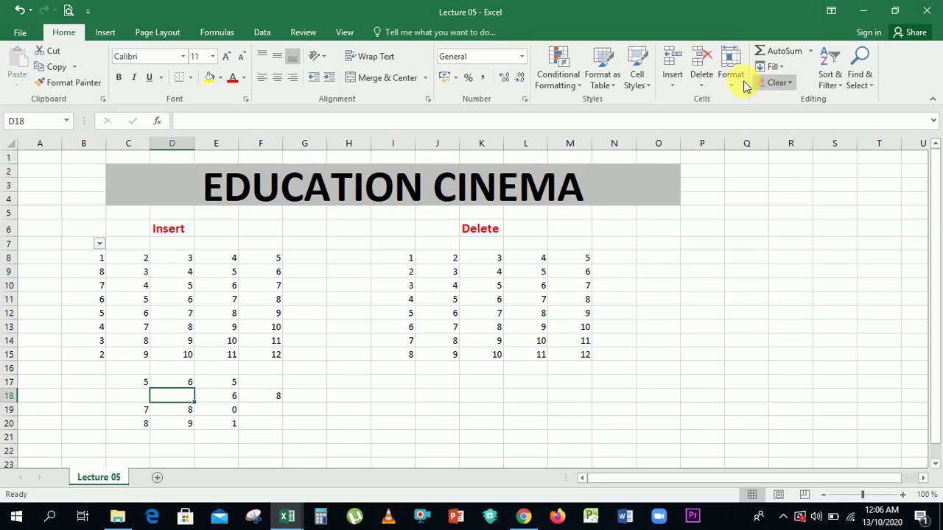
Open the Insert Cells choices without inserting, then select C19 in the 7 8 0 row.
left_click(678, 89)
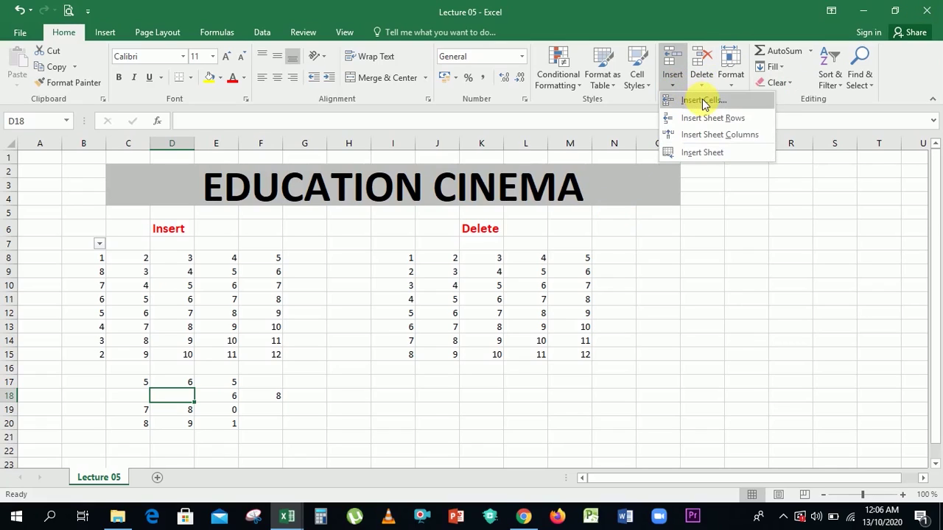
left_click(701, 99)
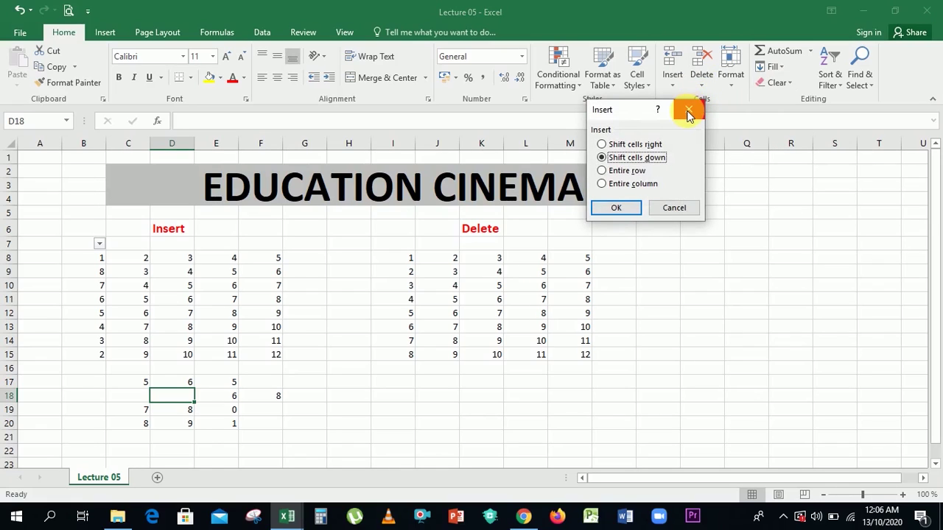
left_click(674, 209)
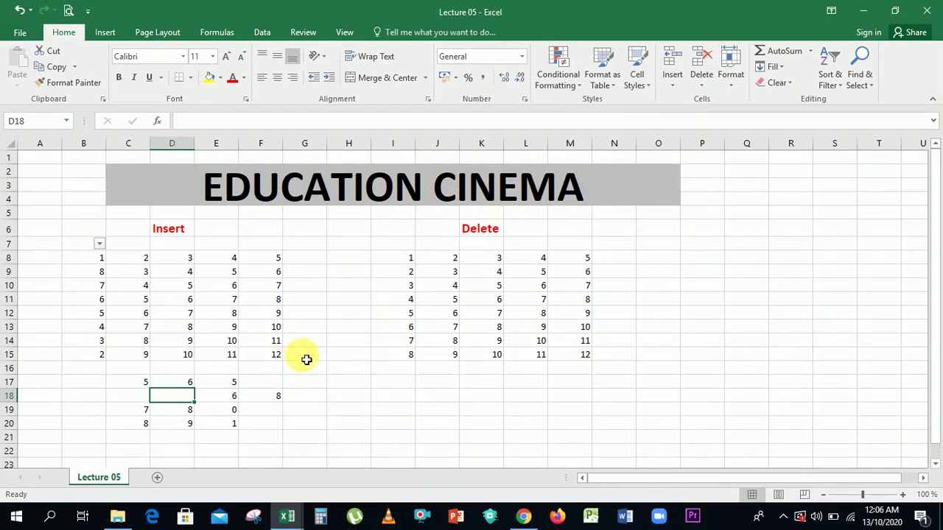
left_click(127, 411)
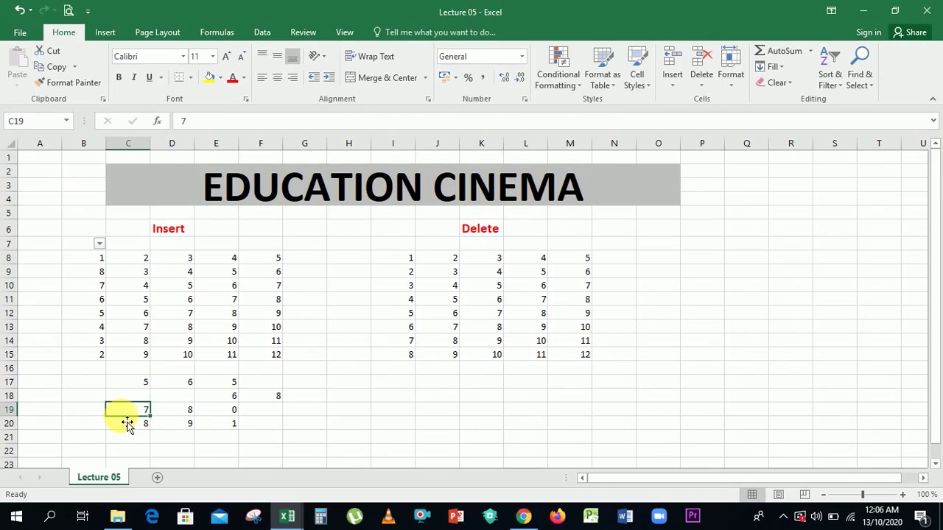
left_click(684, 76)
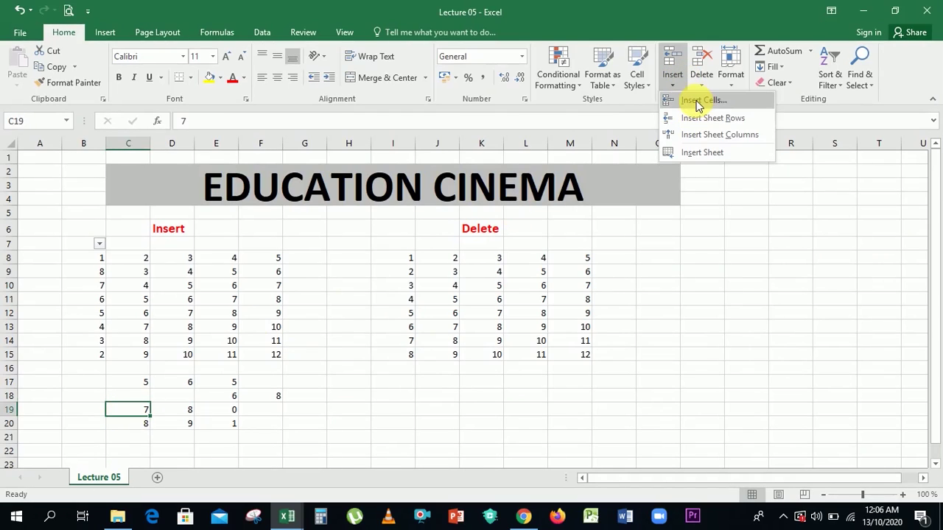
left_click(698, 103)
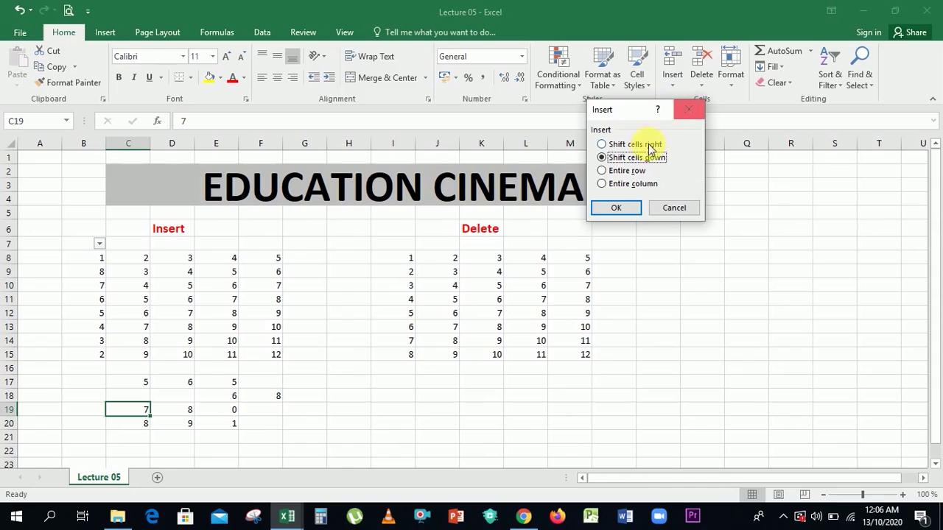
left_click(689, 109)
Insert two blank rows above row 19 using Insert Sheet Rows and Insert Cells > Entire row.
left_click(675, 88)
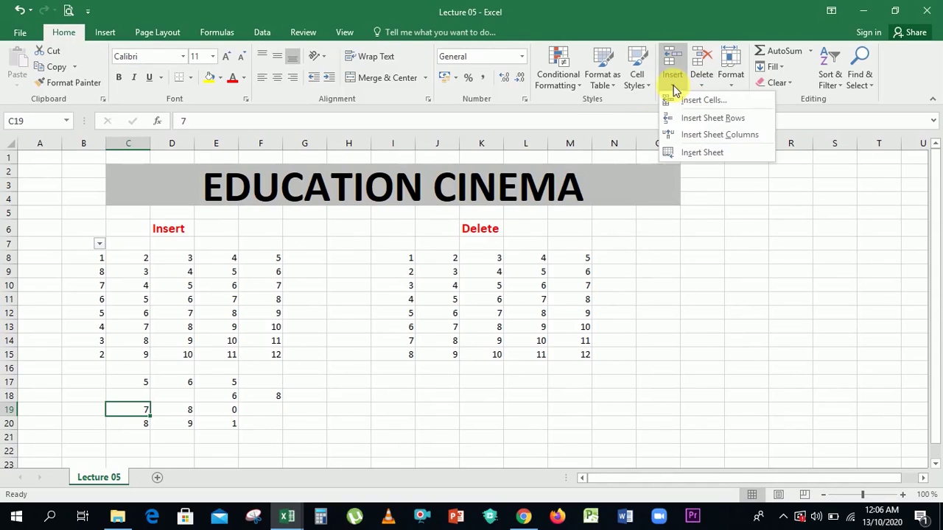
left_click(687, 120)
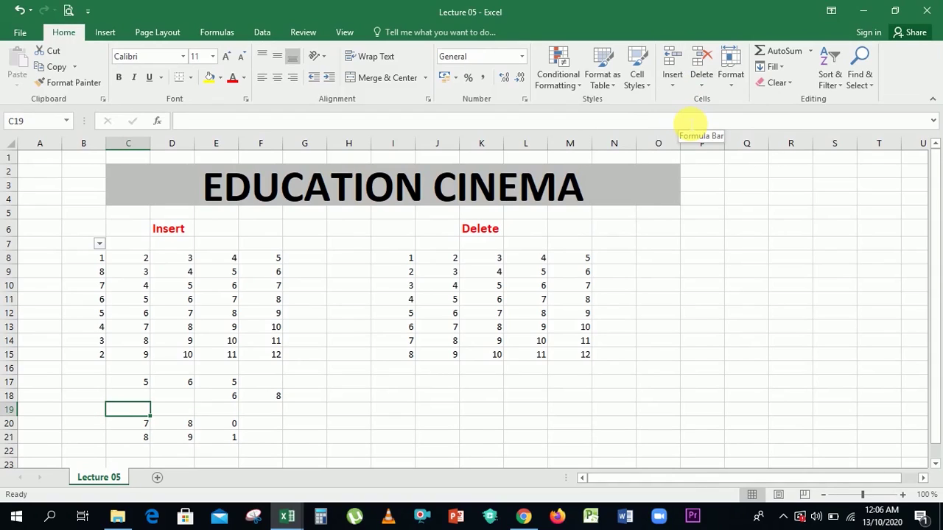
left_click(676, 82)
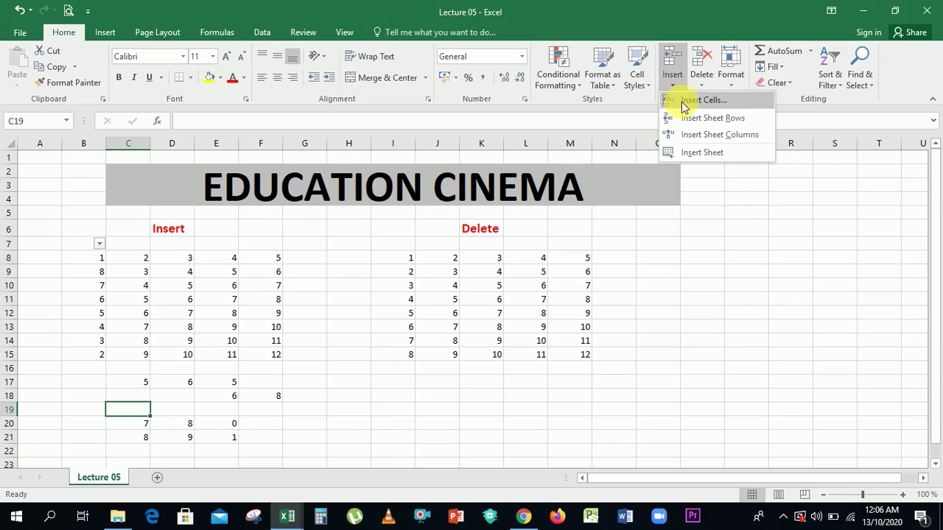
left_click(685, 103)
left_click(630, 173)
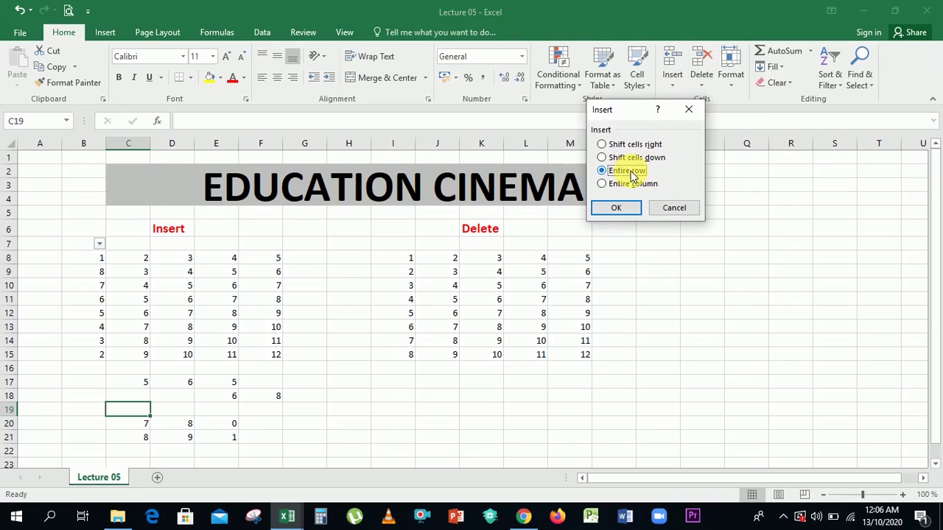
left_click(616, 208)
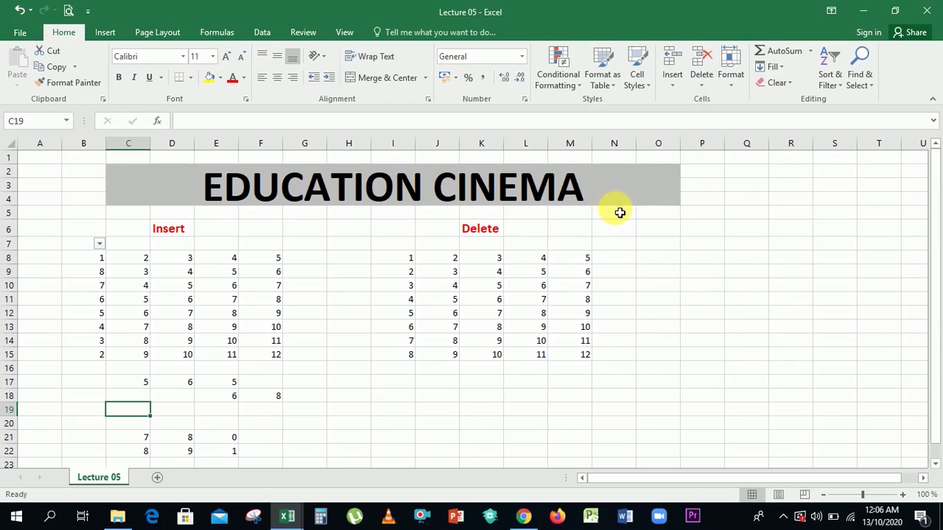
Type the note 'Shortkey of repeat' into cell I19.
key("Right")
key("Right")
key("Right")
key("Right")
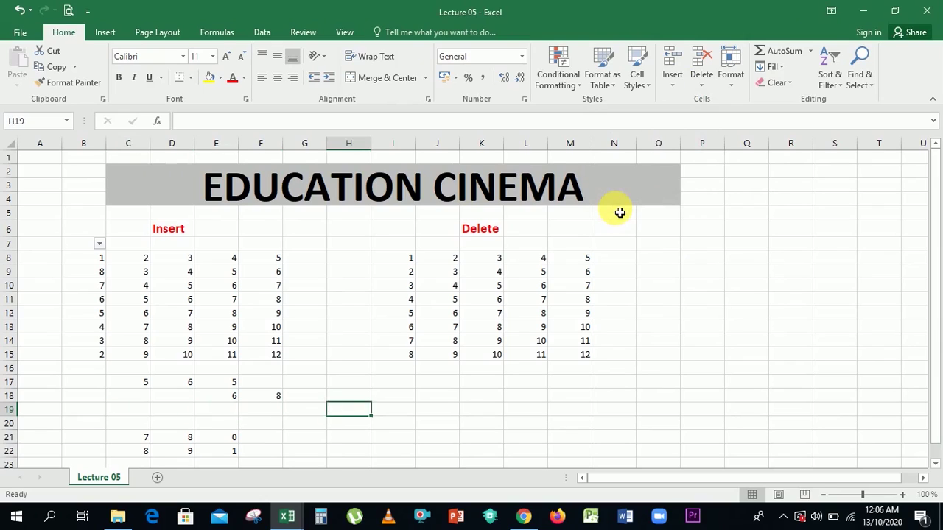
type("Shortc")
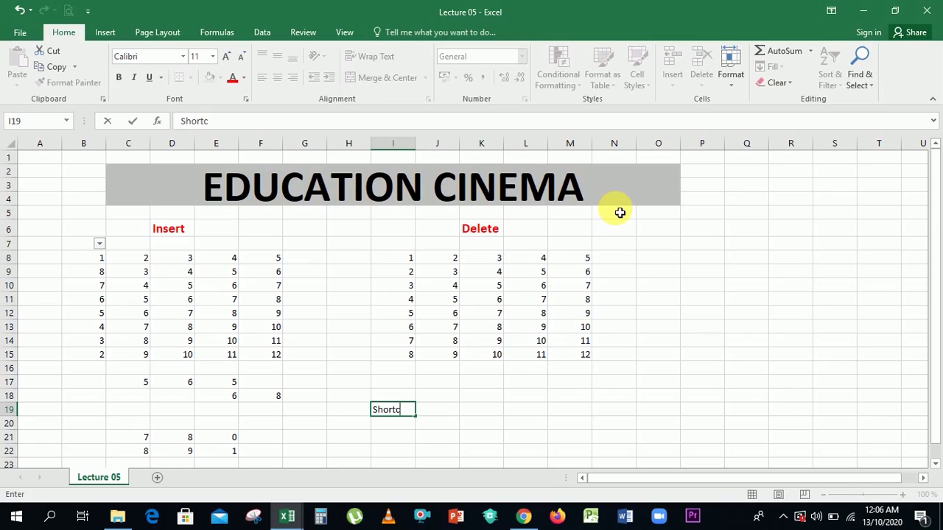
key("BackSpace")
type("key of repe")
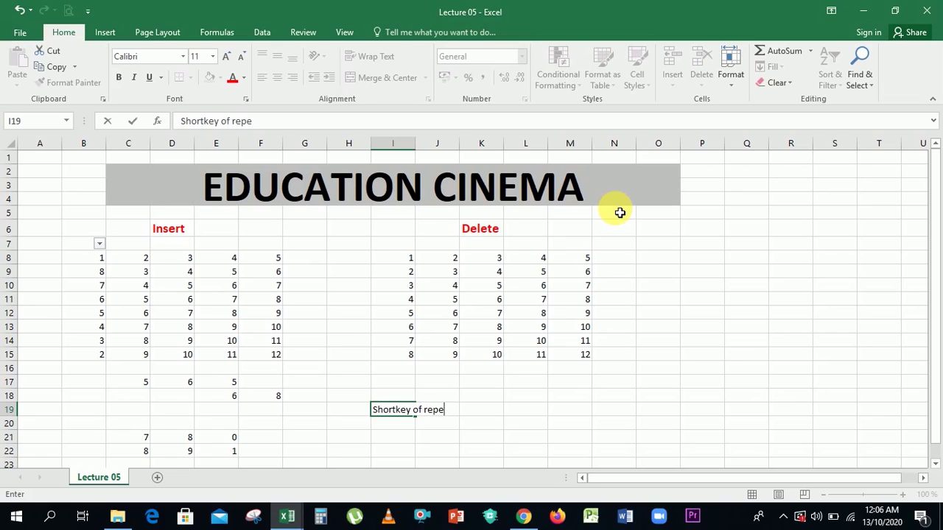
type("at")
key("ctrl+Return")
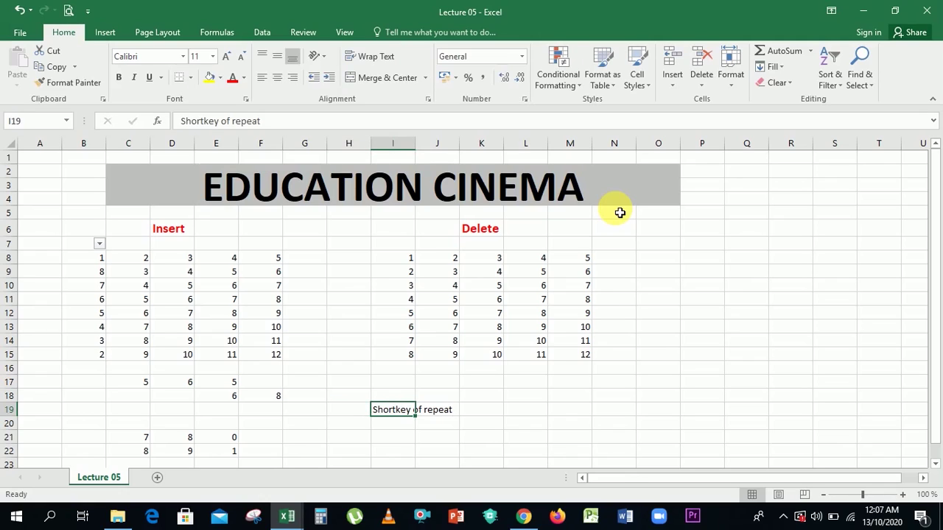
Edit the I19 note to read 'Shortkey for repeat command'.
key("F2")
key("Left")
key("Left")
key("Left")
key("Left")
key("Left")
key("Left")
key("Left")
key("Left")
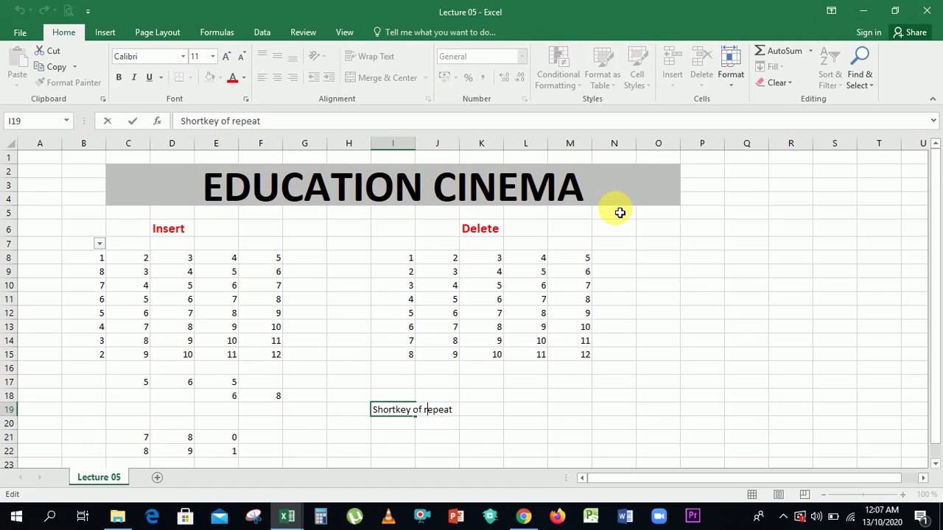
key("Delete")
key("BackSpace")
type("for")
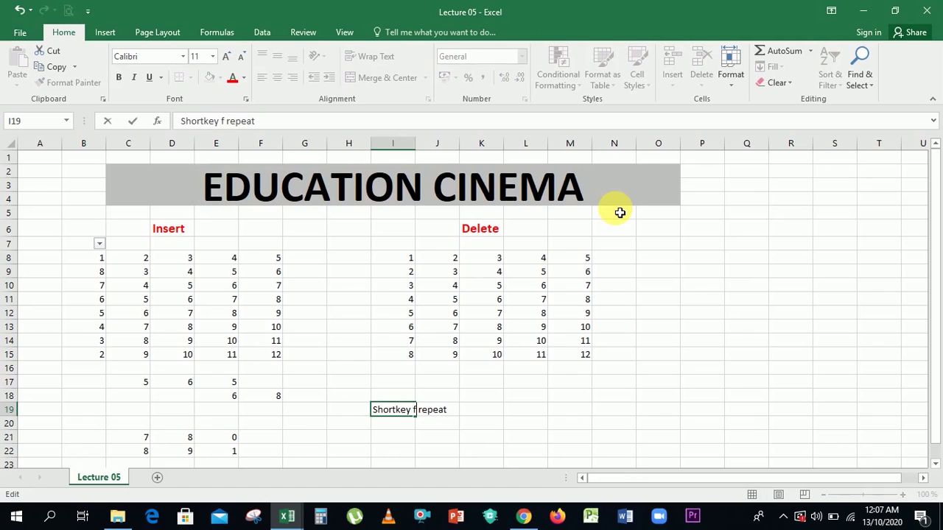
key("Right")
type("command")
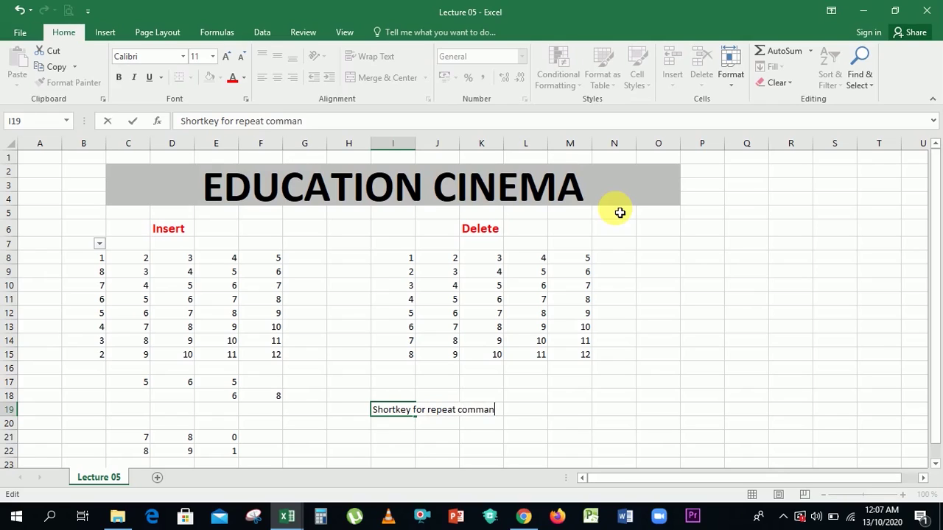
key("Return")
Enter F4 in cell L19.
key("Up")
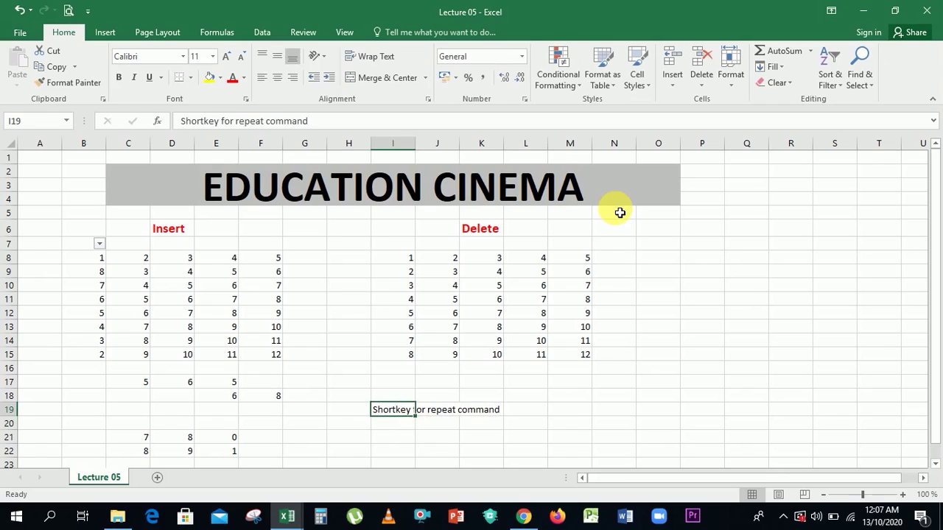
key("Right")
key("Right")
key("Right")
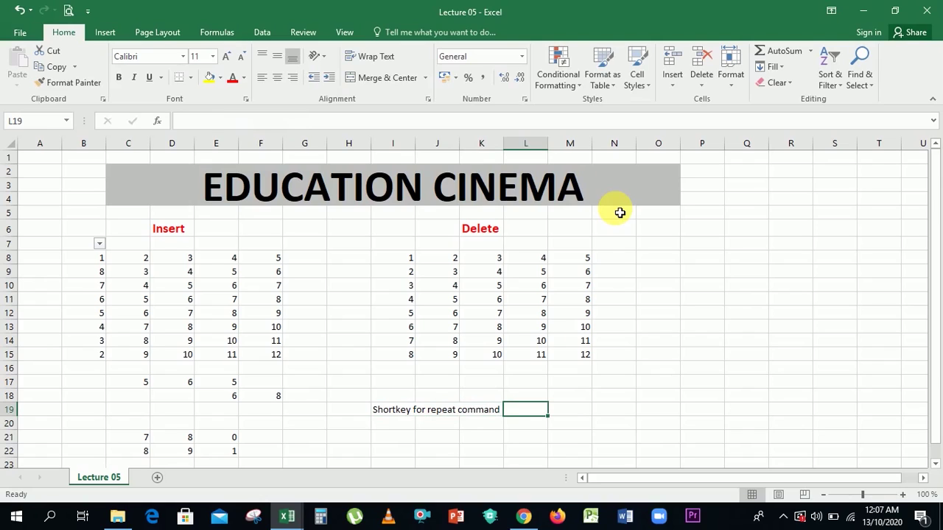
type("F4")
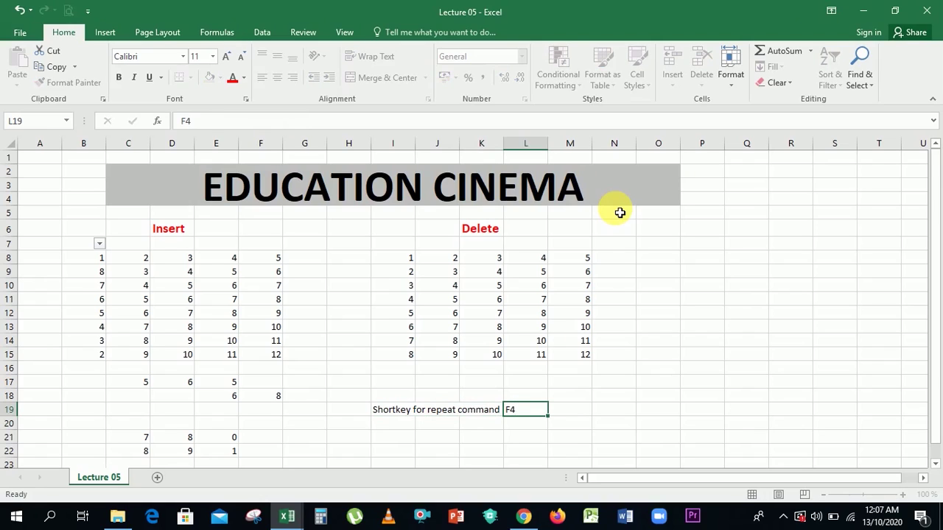
key("Return")
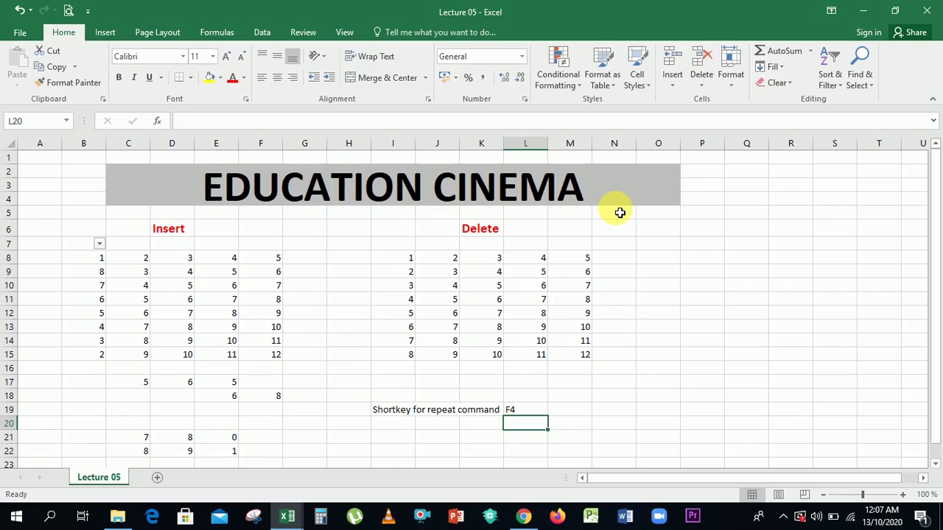
Insert an entire row at C20 and repeat it with F4, pushing the data down to rows 29–30.
left_click(141, 428)
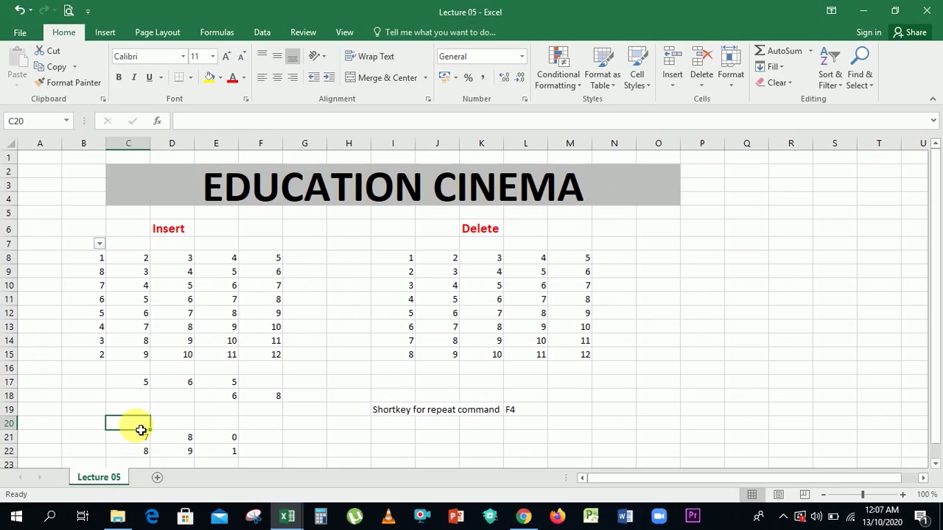
right_click(141, 431)
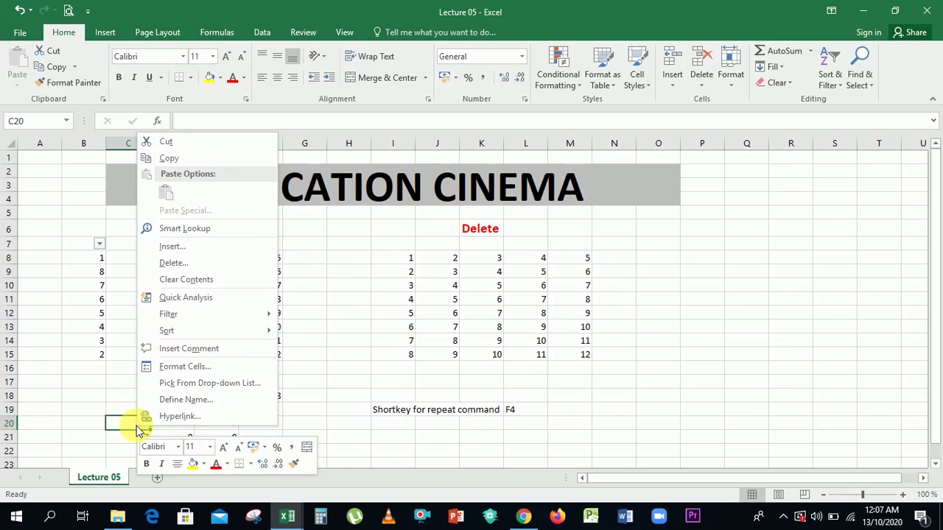
left_click(214, 249)
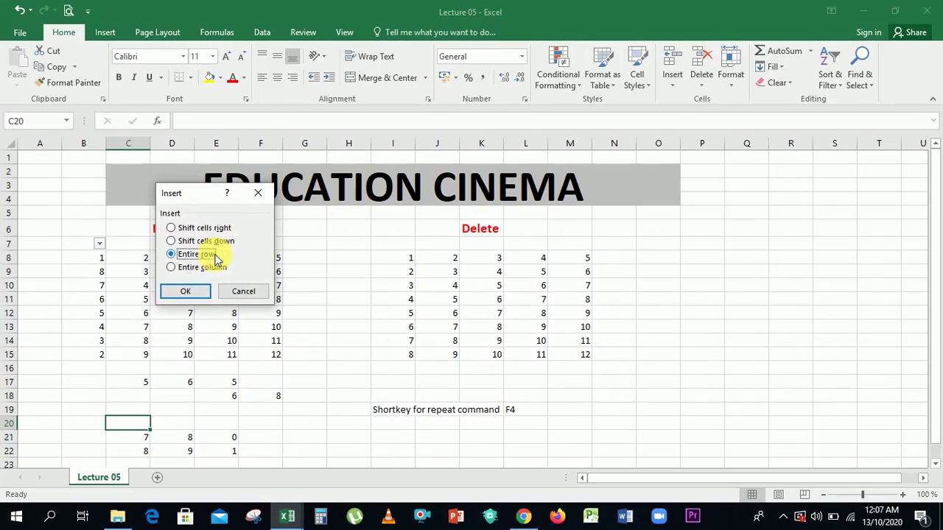
left_click(188, 292)
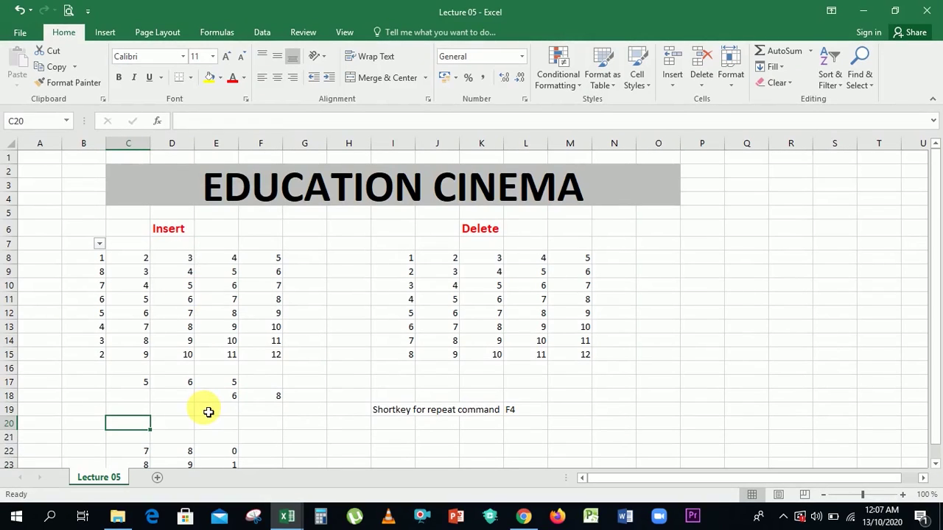
key("F4")
key("F4")
key("Down")
key("Down")
key("Down")
key("Down")
key("Down")
key("Down")
key("Down")
key("Down")
key("Down")
key("Down")
key("Up")
key("Up")
key("Up")
key("Up")
key("Up")
key("Up")
key("Up")
key("Up")
key("Up")
key("Up")
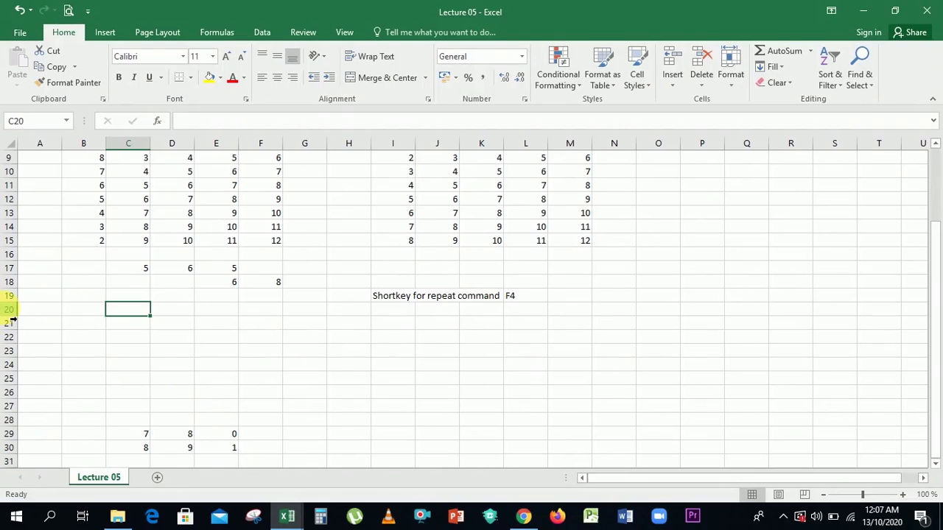
left_click_drag(8, 309, 10, 402)
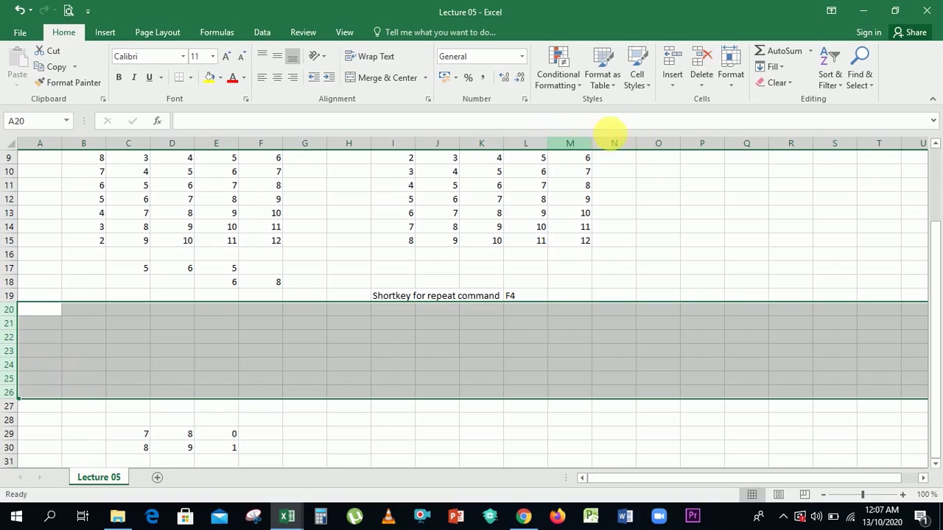
left_click(677, 79)
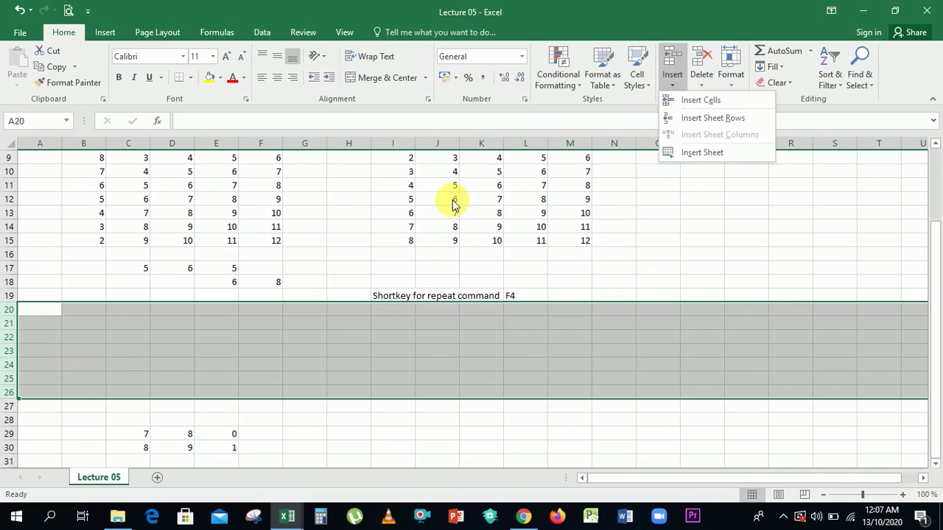
left_click(116, 344)
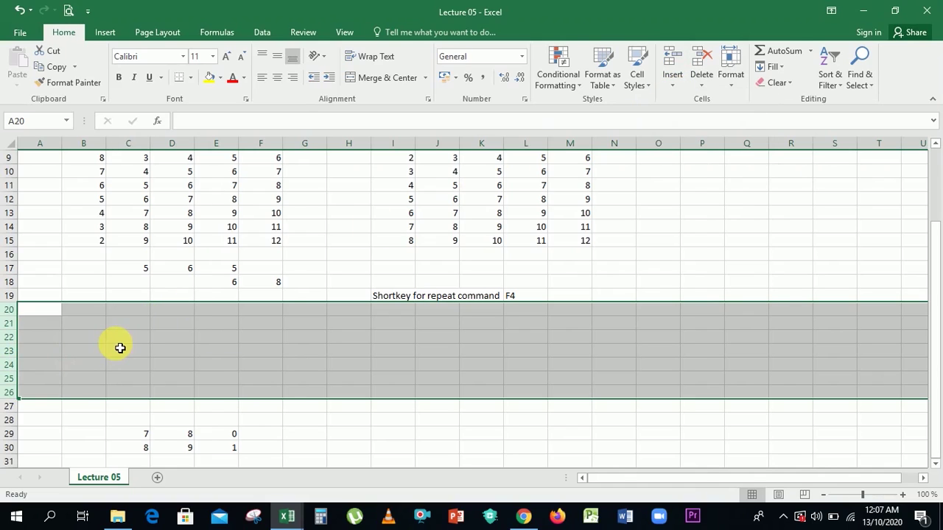
right_click(116, 344)
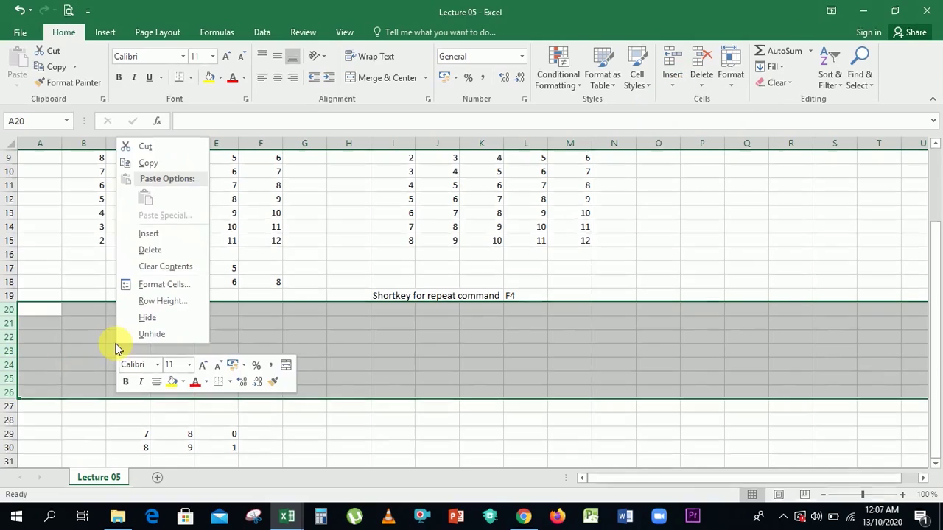
left_click(150, 233)
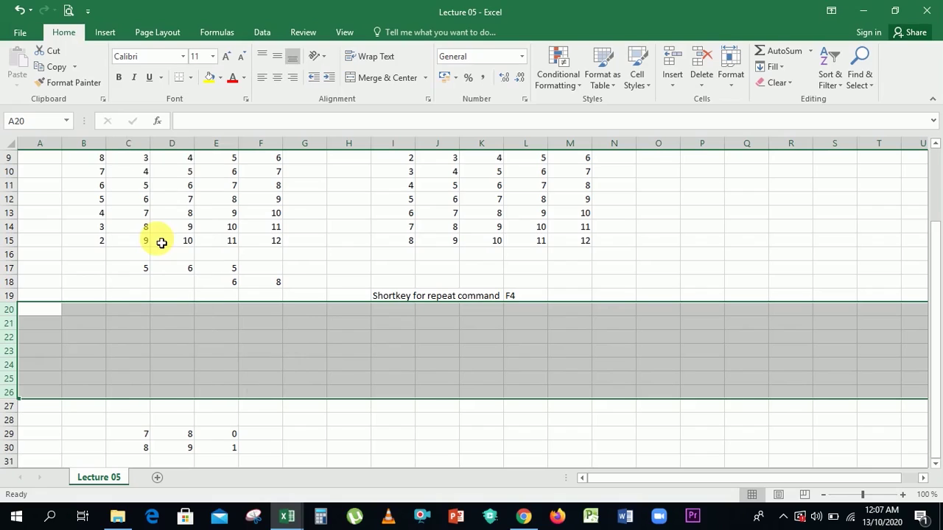
right_click(138, 318)
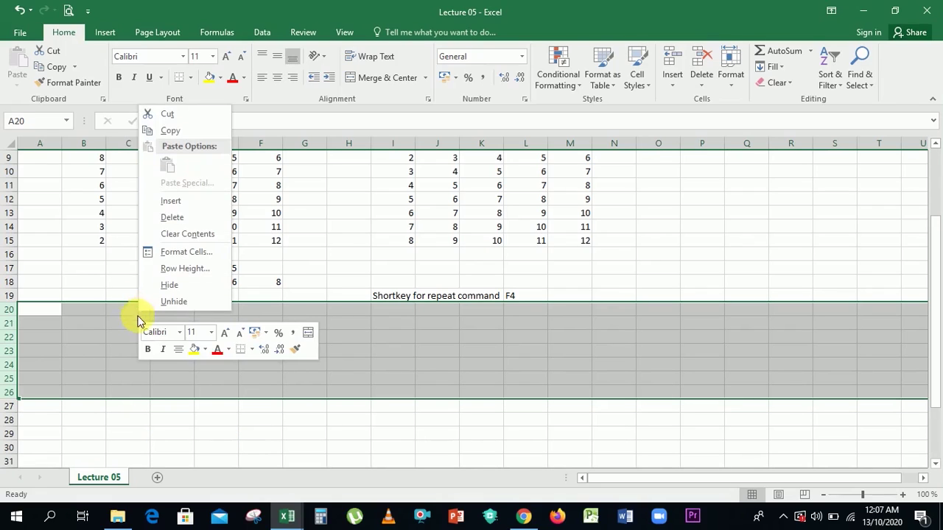
left_click(202, 206)
key("Down")
key("Down")
key("Down")
key("Down")
key("Down")
key("Down")
key("Down")
key("Down")
key("Down")
key("Down")
key("Down")
key("Down")
key("Down")
key("Down")
key("Down")
key("Down")
key("Down")
key("Down")
key("Down")
key("Down")
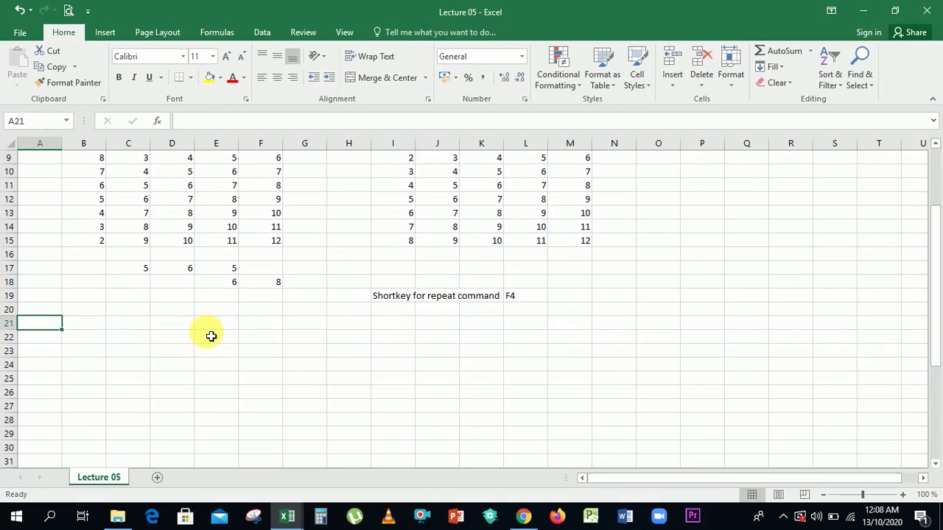
key("Down")
key("Down")
key("Down")
key("Down")
key("Down")
key("Down")
key("Down")
key("Down")
key("Down")
key("Down")
key("Up")
key("Up")
key("Up")
key("Up")
key("Up")
key("Up")
key("Up")
key("Up")
key("Up")
key("Up")
key("Up")
key("Up")
key("Up")
key("Up")
key("Up")
key("Up")
key("Up")
key("Up")
key("Up")
key("Up")
key("Up")
key("Up")
key("Up")
key("Up")
key("Up")
key("Up")
key("Up")
key("Up")
key("Up")
key("Up")
key("Up")
key("Up")
key("Up")
key("Up")
key("Up")
key("Up")
key("Up")
key("Up")
key("Up")
key("Up")
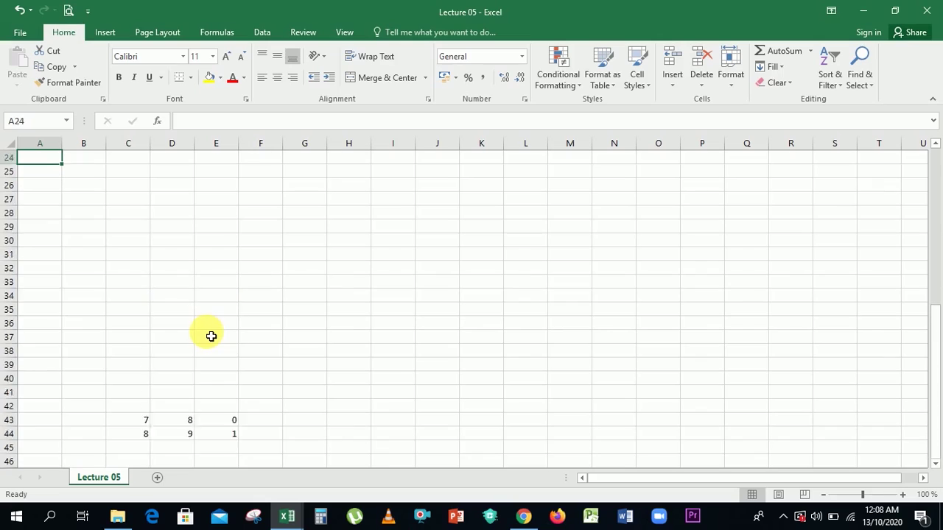
key("Down")
key("Down")
key("Down")
key("Down")
key("Down")
key("Down")
key("Down")
key("Down")
key("Down")
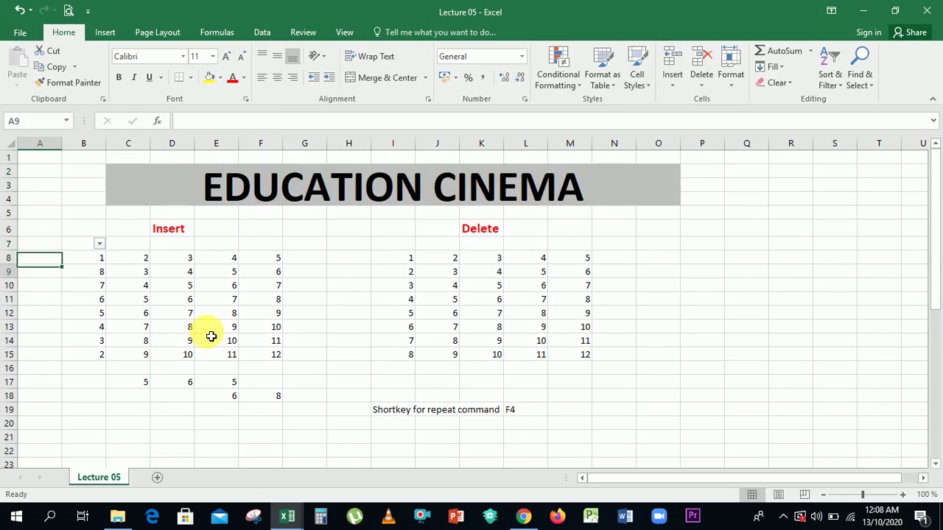
key("Right")
key("Right")
key("Right")
key("Right")
key("Right")
key("Right")
key("Right")
key("Right")
key("Right")
key("Right")
key("Right")
key("Right")
key("Right")
key("Right")
key("Right")
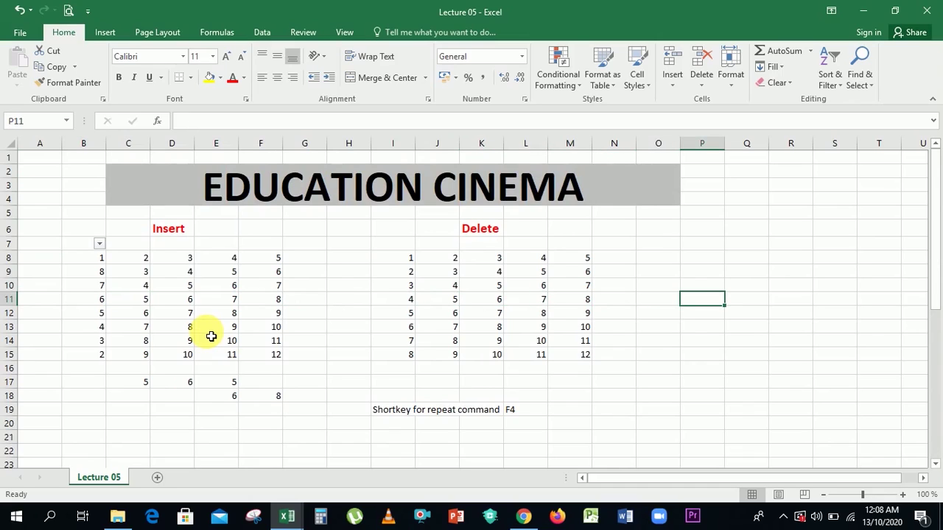
Open and dismiss the Insert options list, then select column R.
left_click(675, 81)
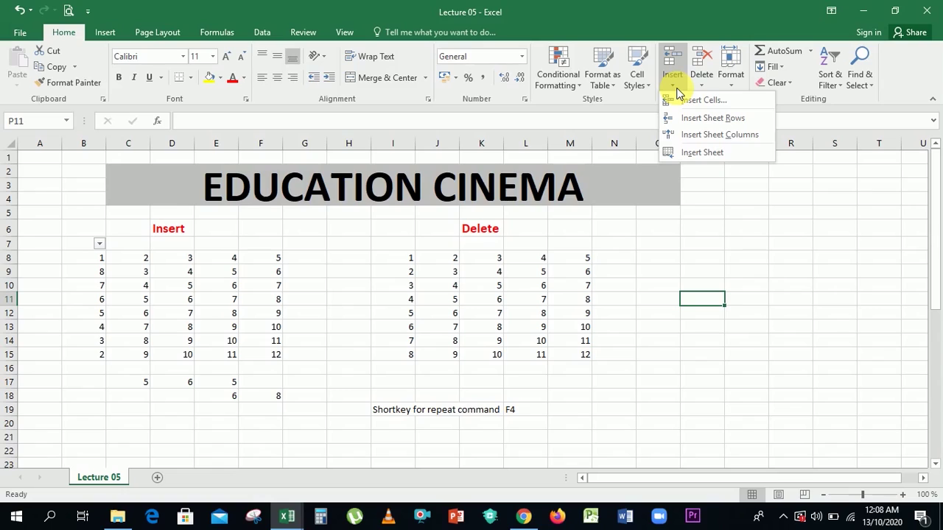
left_click(709, 222)
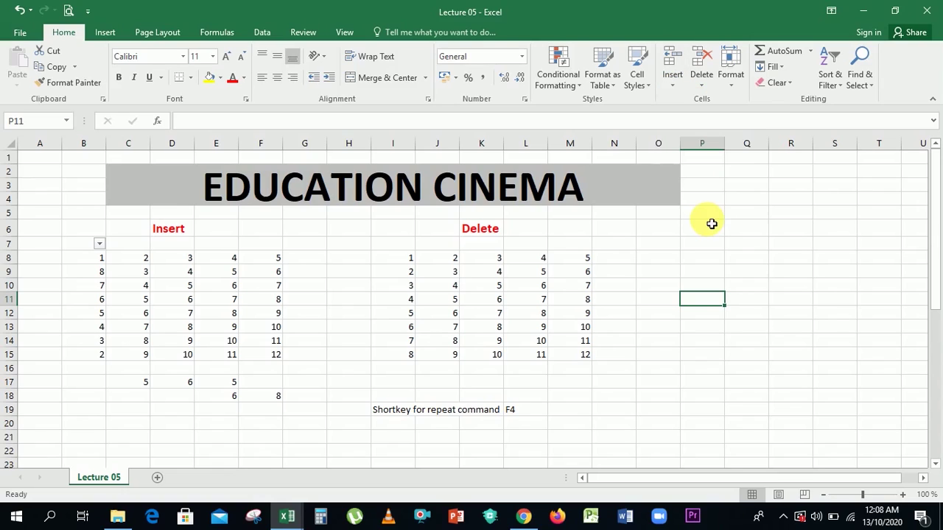
left_click(801, 145)
Type y and l in Q6:R6 and k and h in Q7:R7, then select column R.
left_click(751, 229)
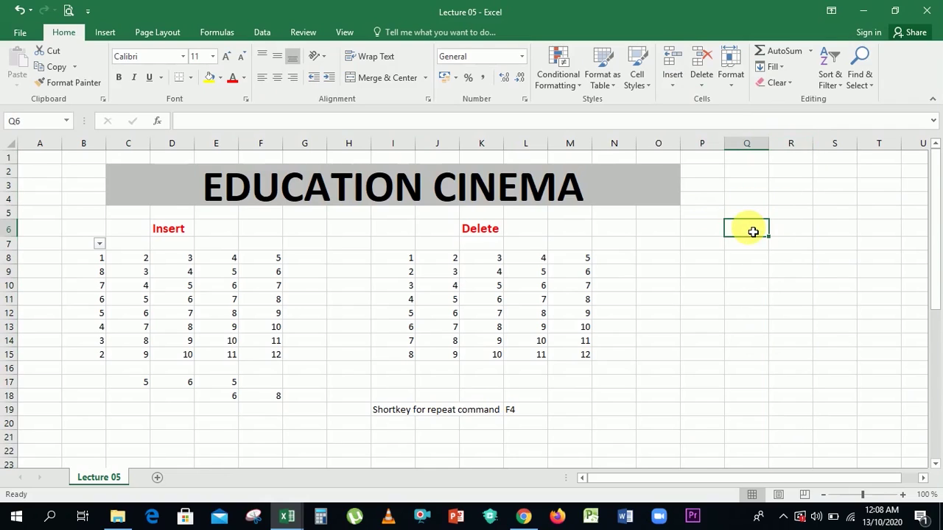
type("y")
key("Tab")
type("l")
key("Return")
key("Left")
type("k")
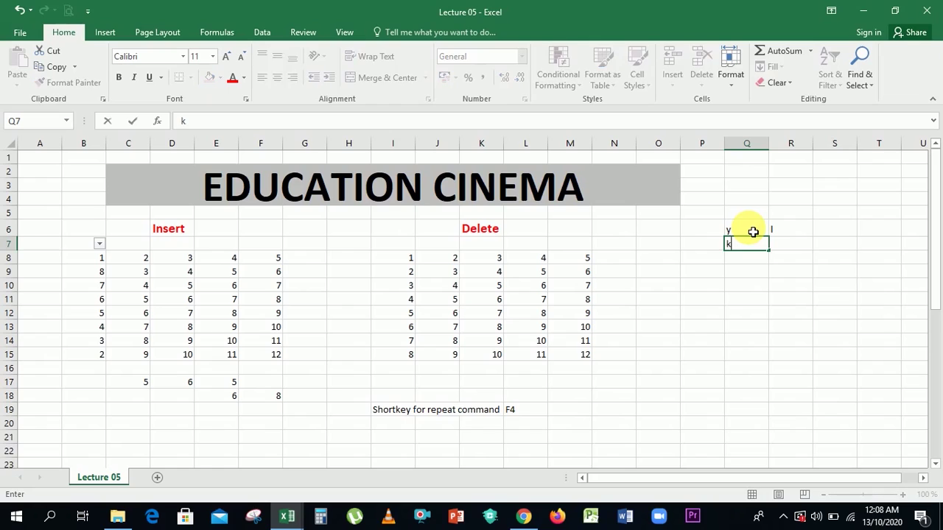
key("Tab")
type("h")
key("Return")
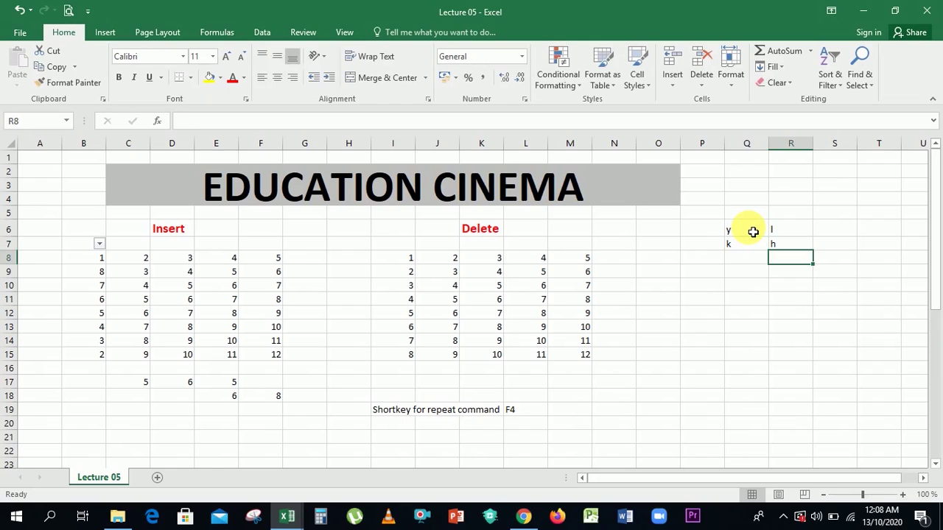
left_click(791, 144)
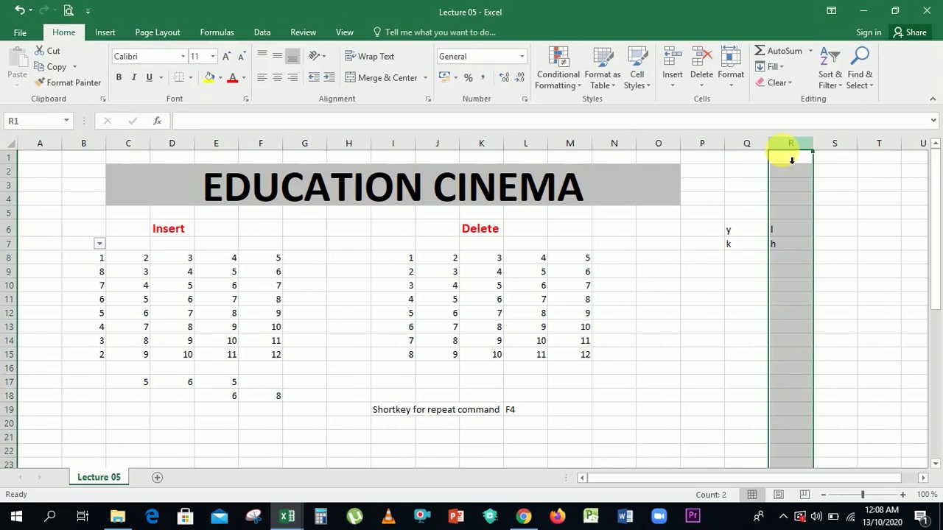
Insert blank columns at R via the column shortcut menu and Insert Sheet Columns.
right_click(787, 154)
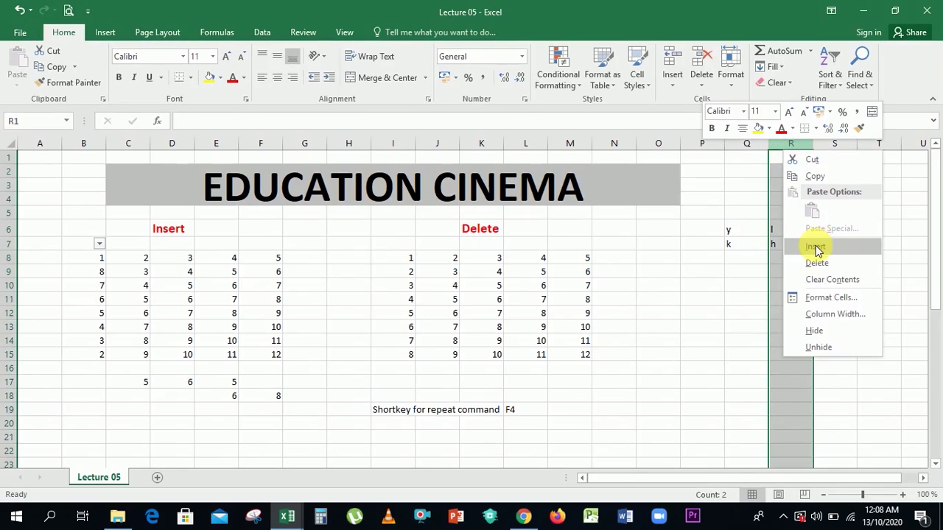
left_click(816, 249)
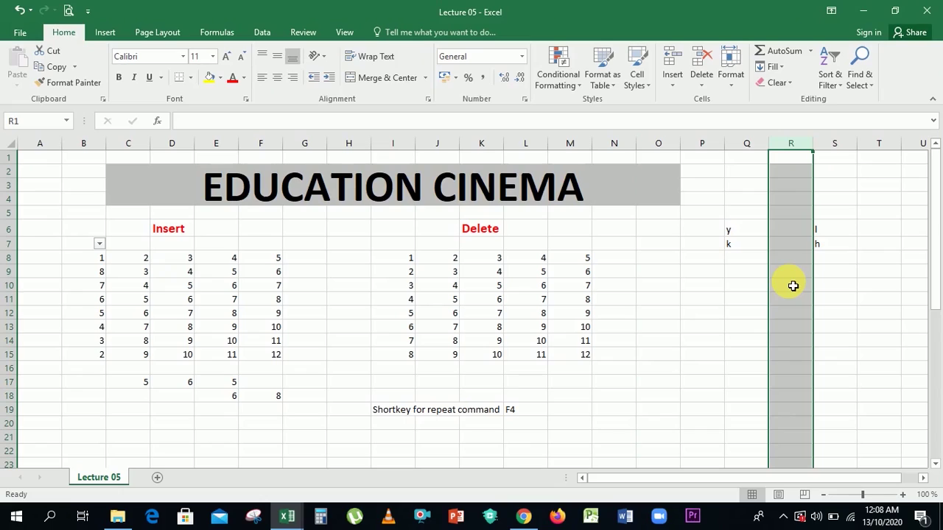
left_click(792, 285)
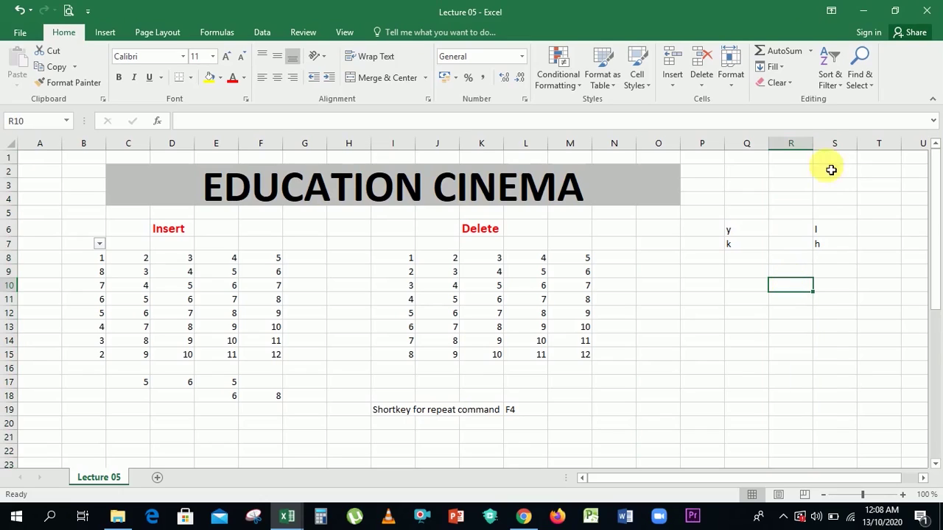
left_click(795, 227)
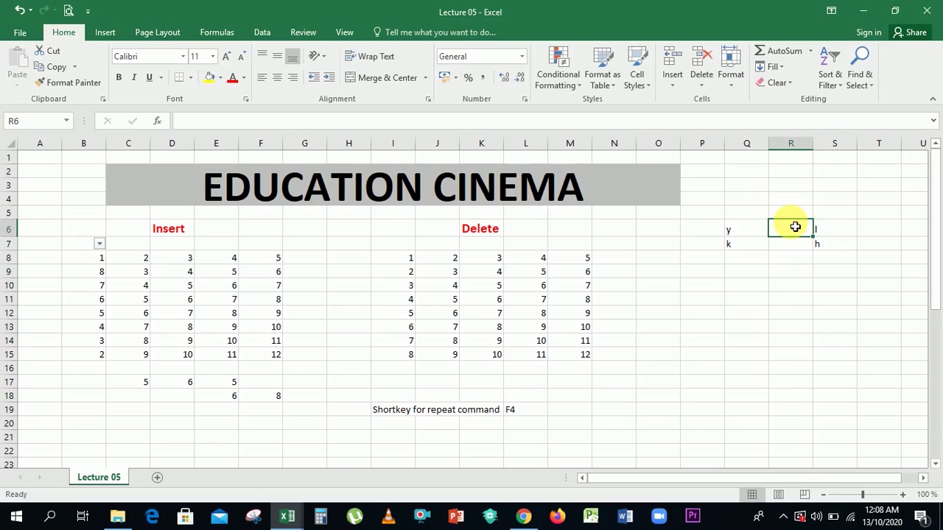
left_click(672, 83)
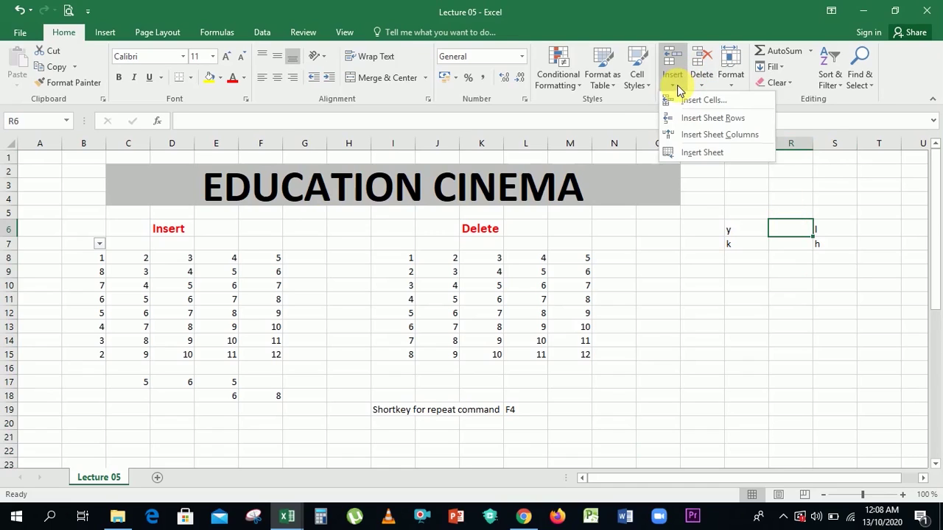
left_click(714, 142)
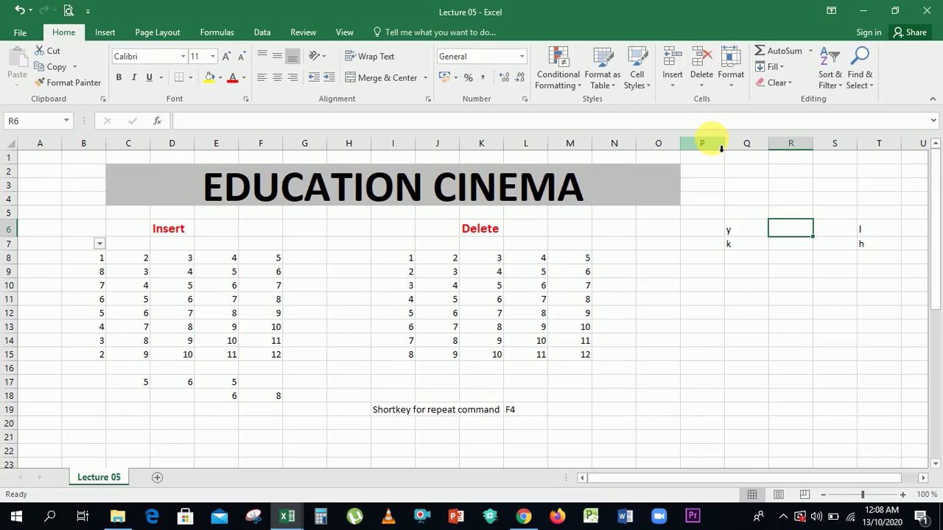
Repeat the column insertion with F4 and check where the l entry moved.
key("F4")
key("F4")
key("F4")
key("Right")
key("Right")
key("Right")
key("Right")
key("Right")
key("Right")
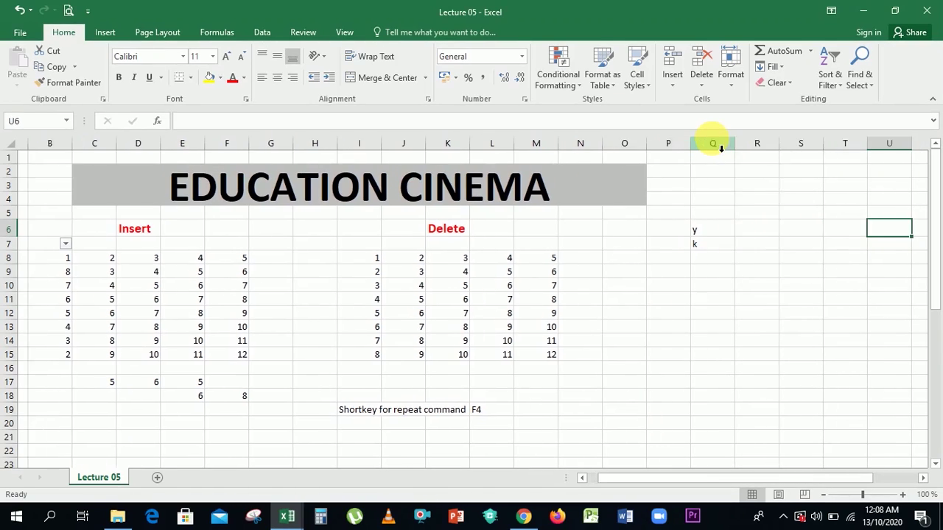
key("Left")
key("Left")
key("Left")
key("Left")
key("Left")
key("Left")
key("Left")
key("Left")
key("Left")
key("Left")
key("Left")
key("Left")
key("Left")
key("Left")
key("Left")
key("Left")
key("Left")
key("Left")
key("Left")
key("Left")
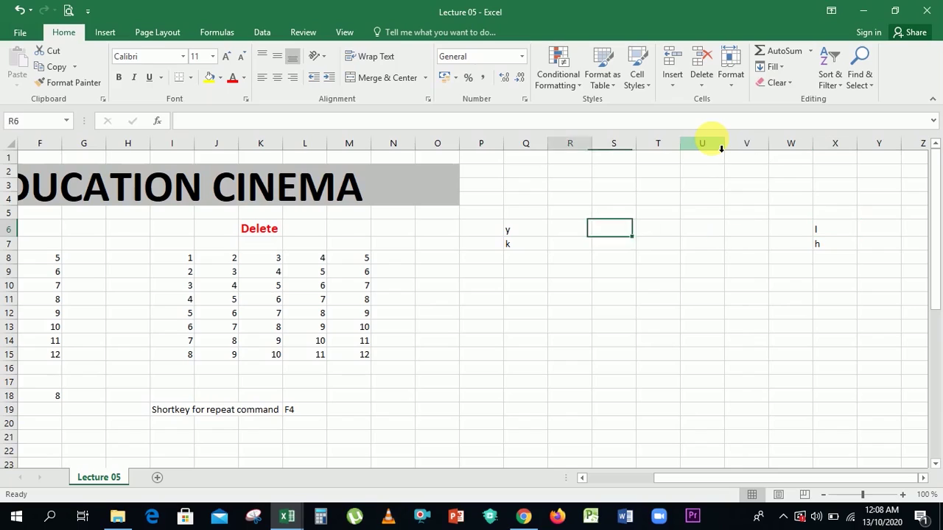
key("Right")
key("Right")
key("Right")
key("Right")
key("Right")
key("Right")
key("Right")
key("Right")
key("Right")
key("Right")
key("Right")
key("Right")
key("Right")
key("Right")
key("Right")
key("Right")
key("Right")
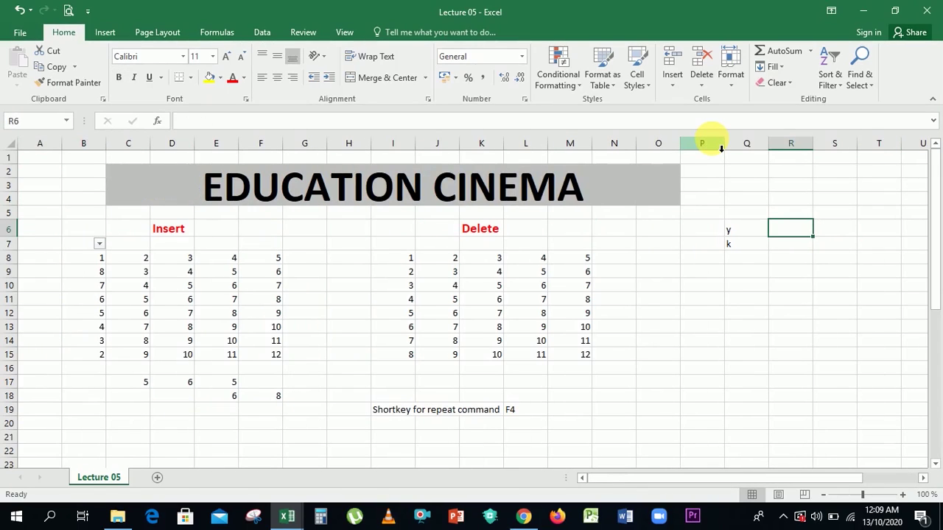
Delete column R using the shortcut menu and Delete Sheet Columns.
left_click(790, 151)
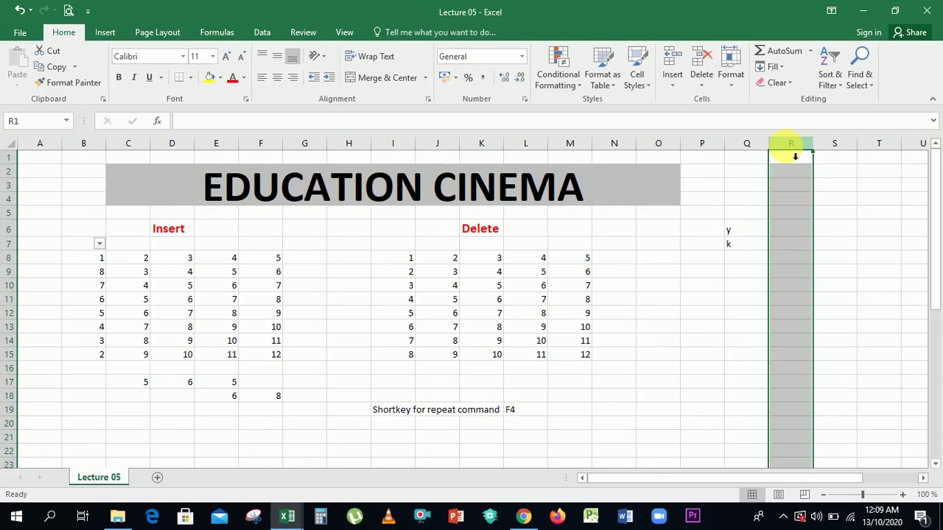
right_click(793, 148)
left_click(790, 256)
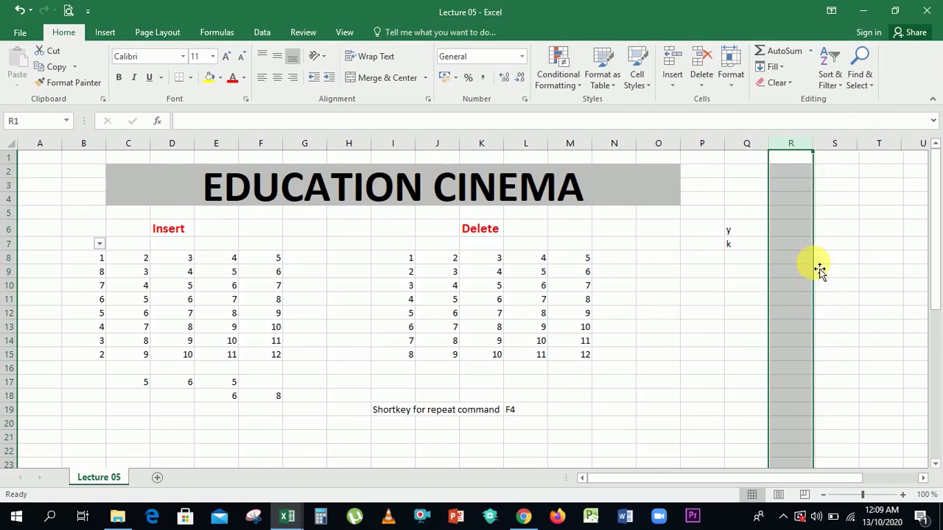
left_click(705, 87)
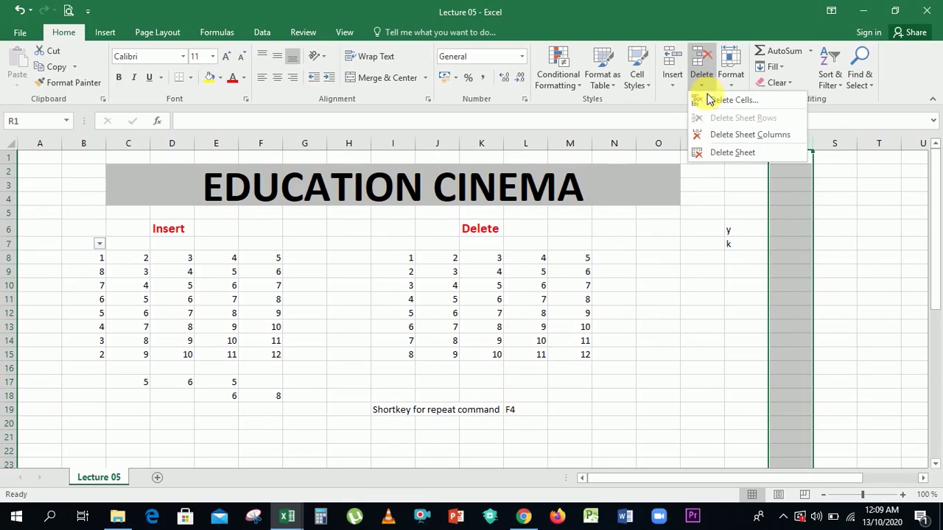
left_click(728, 140)
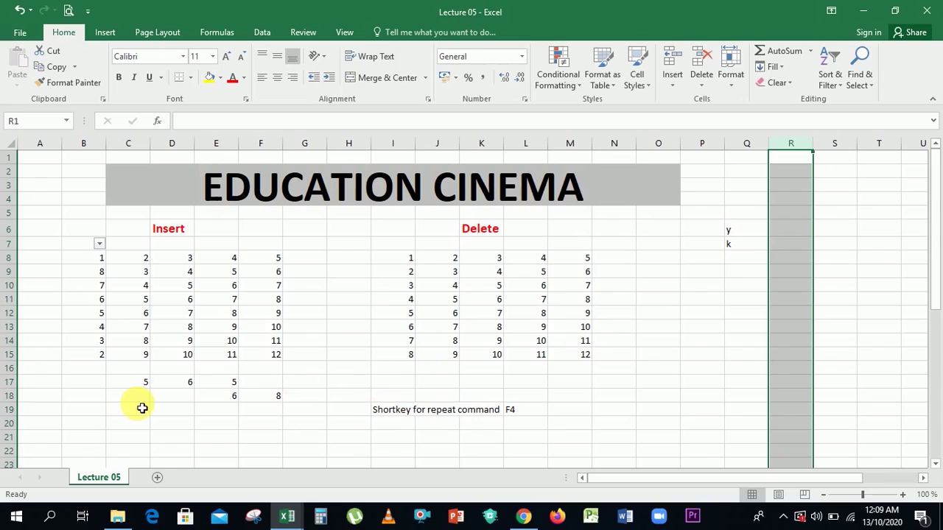
Delete the empty row 20 with Delete Sheet Rows.
left_click(11, 423)
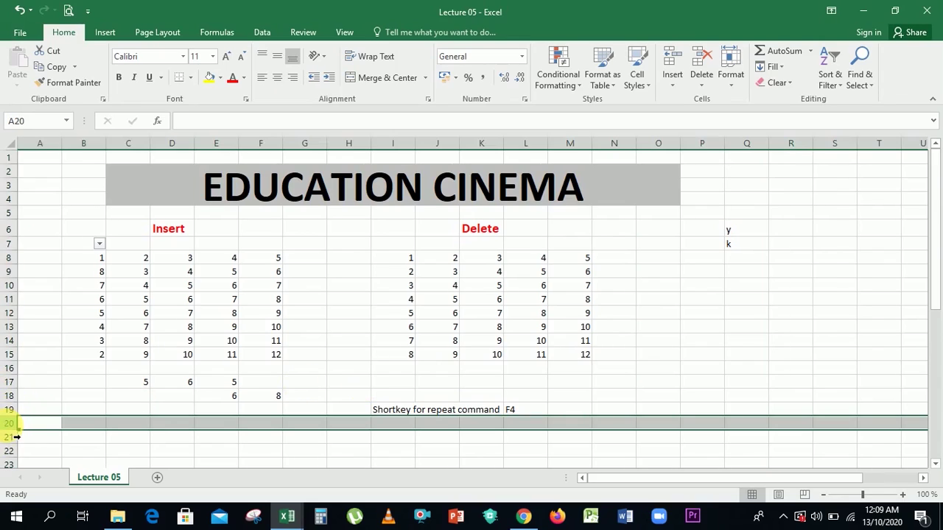
left_click(707, 78)
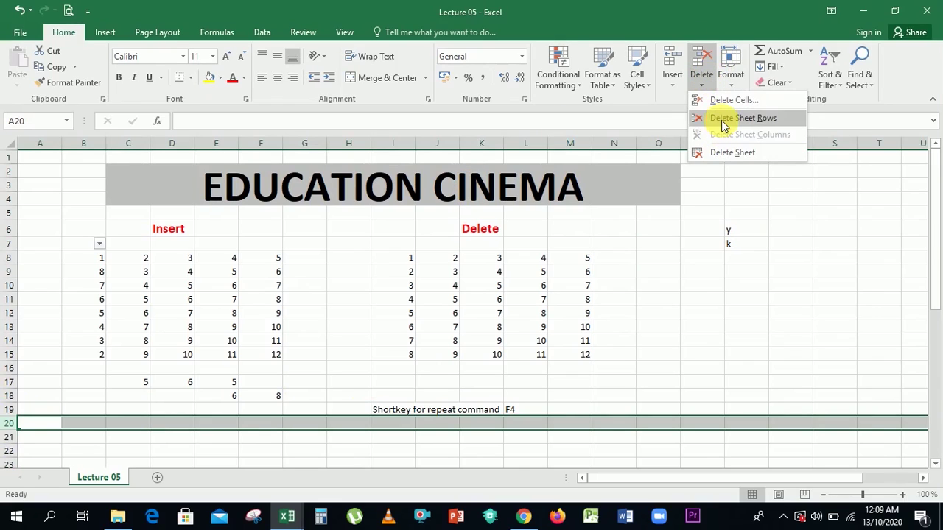
left_click(724, 119)
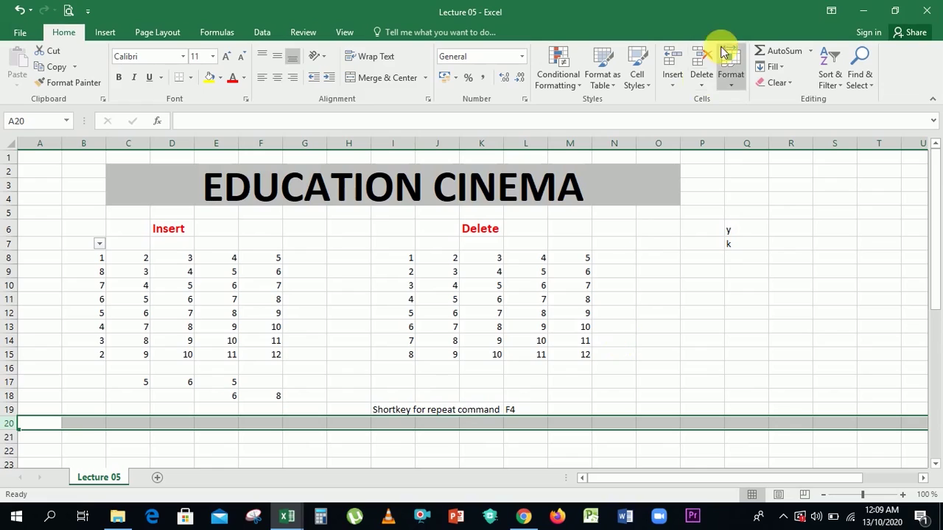
left_click(696, 85)
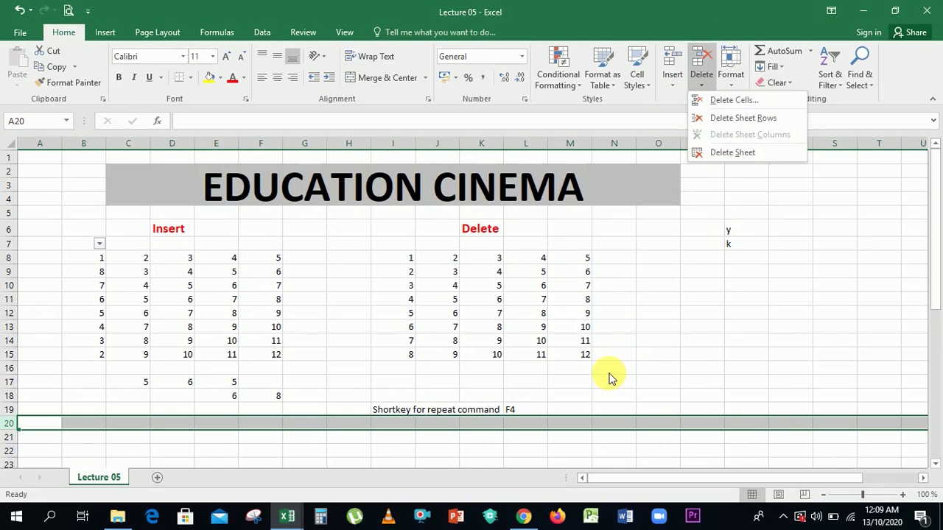
left_click(159, 479)
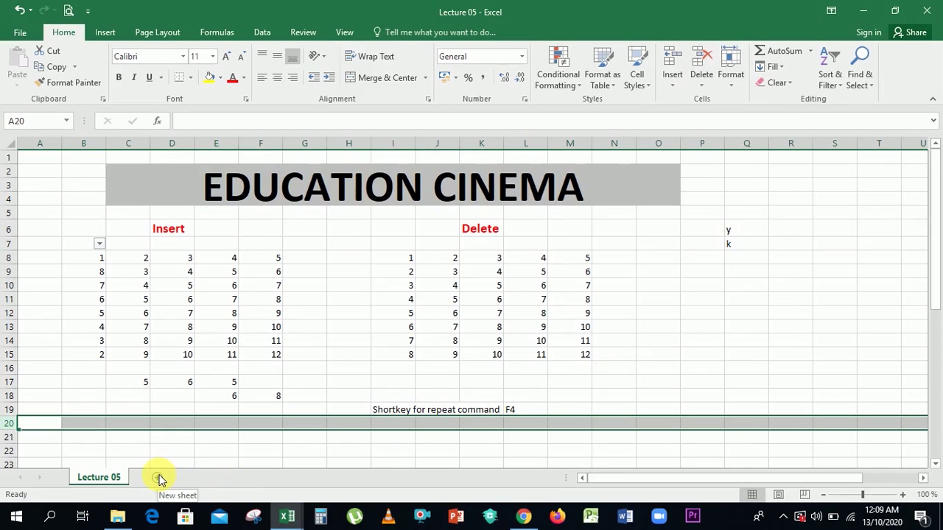
left_click(158, 478)
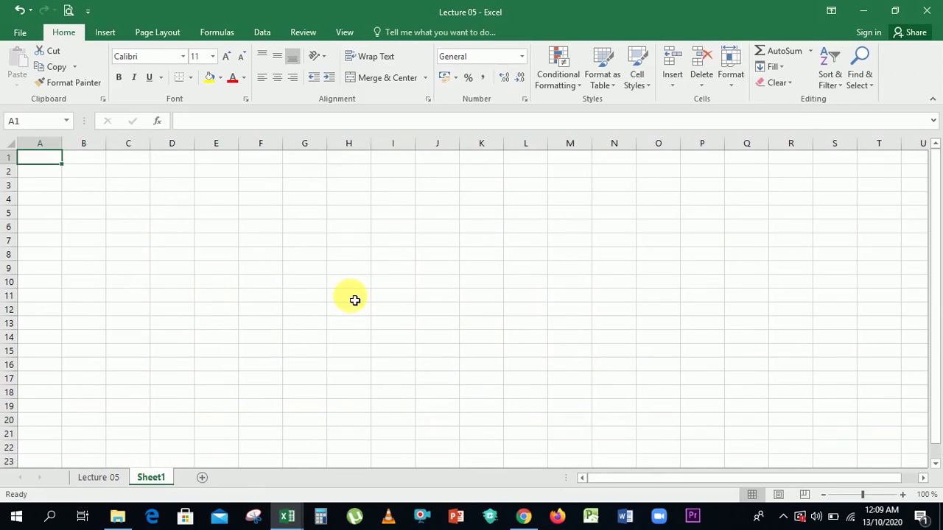
left_click(704, 79)
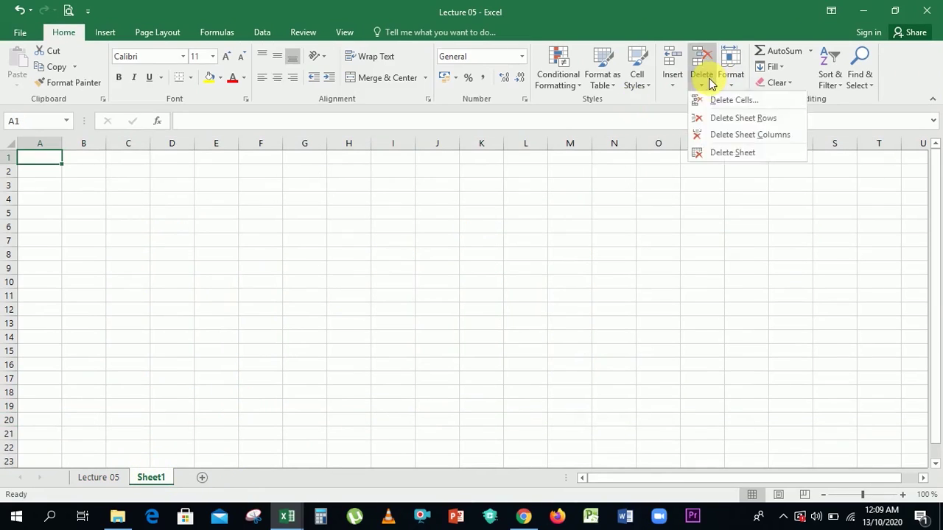
left_click(722, 154)
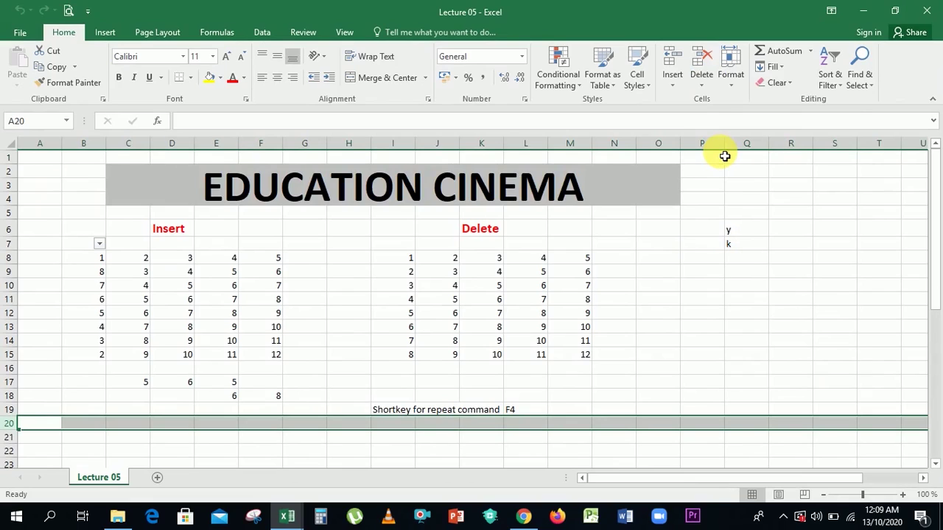
left_click(157, 479)
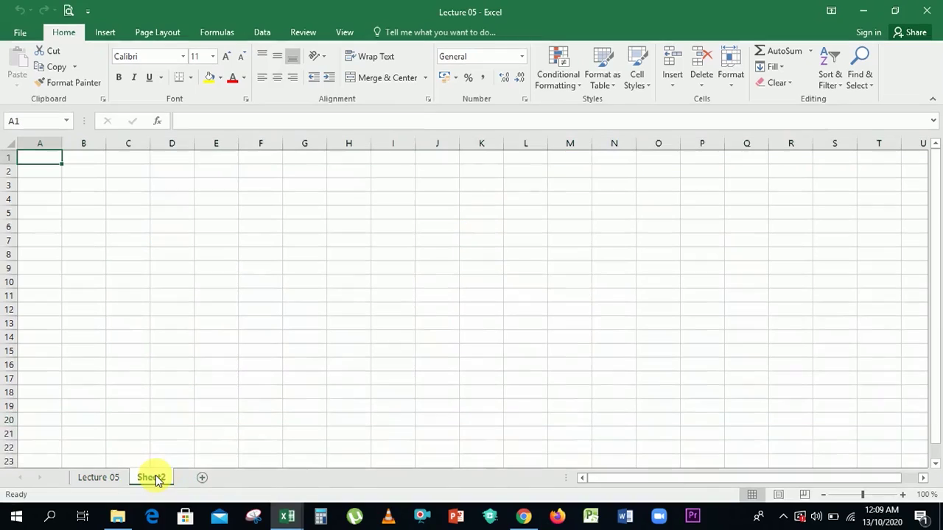
right_click(157, 479)
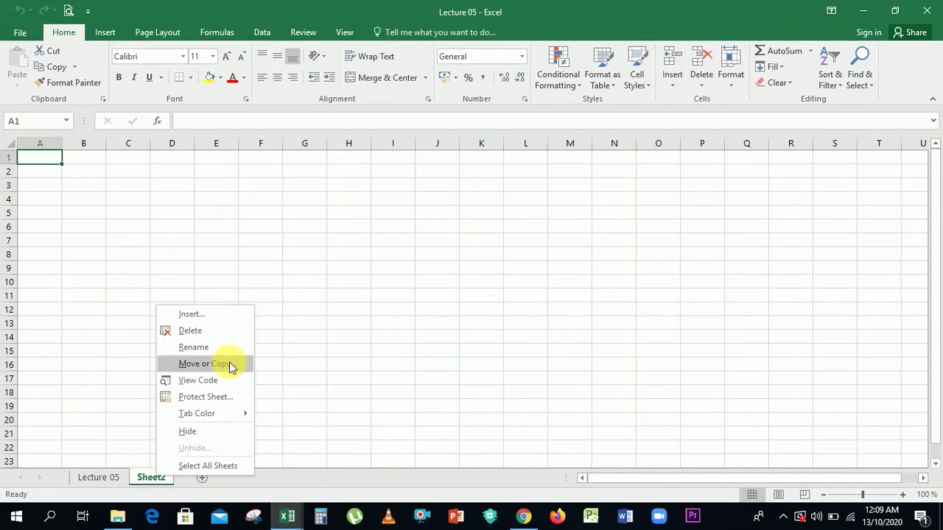
left_click(217, 330)
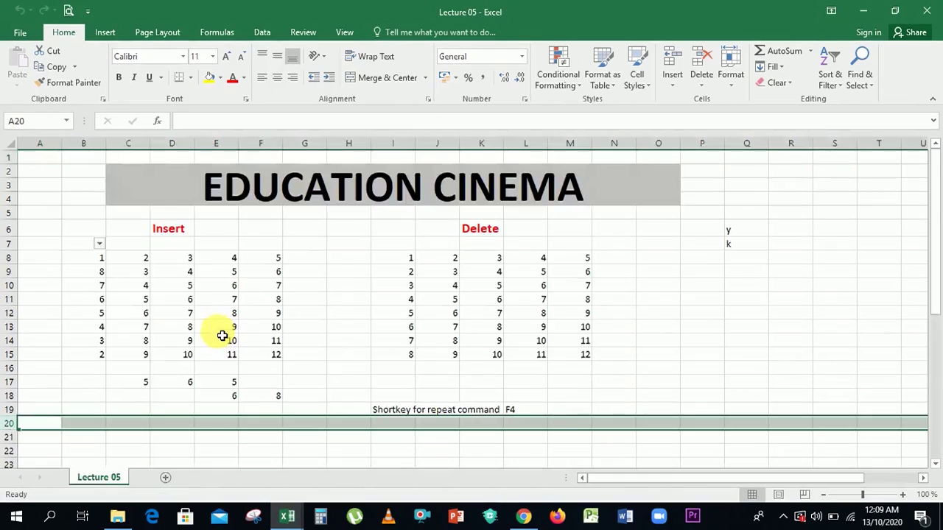
Delete cell I11 from the Delete table with 'Shift cells up' so column I moves up.
left_click(716, 274)
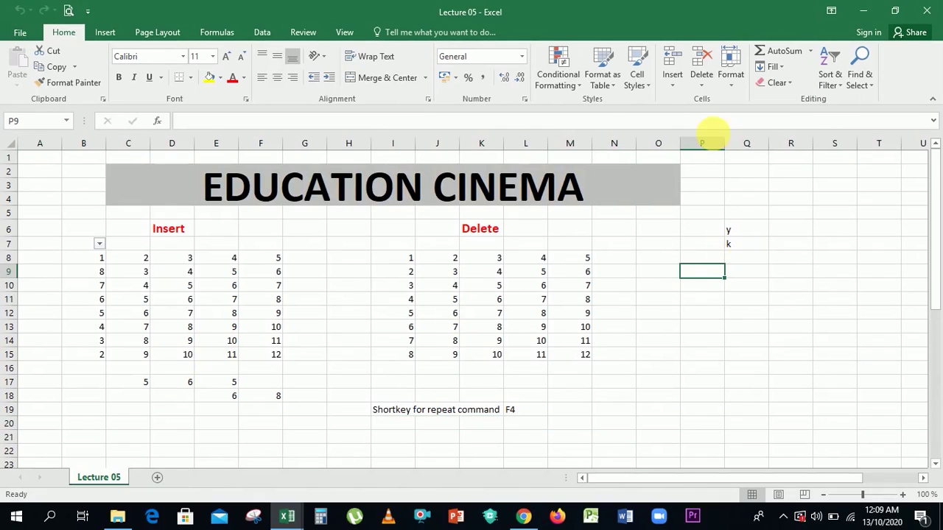
left_click(694, 256)
left_click(708, 87)
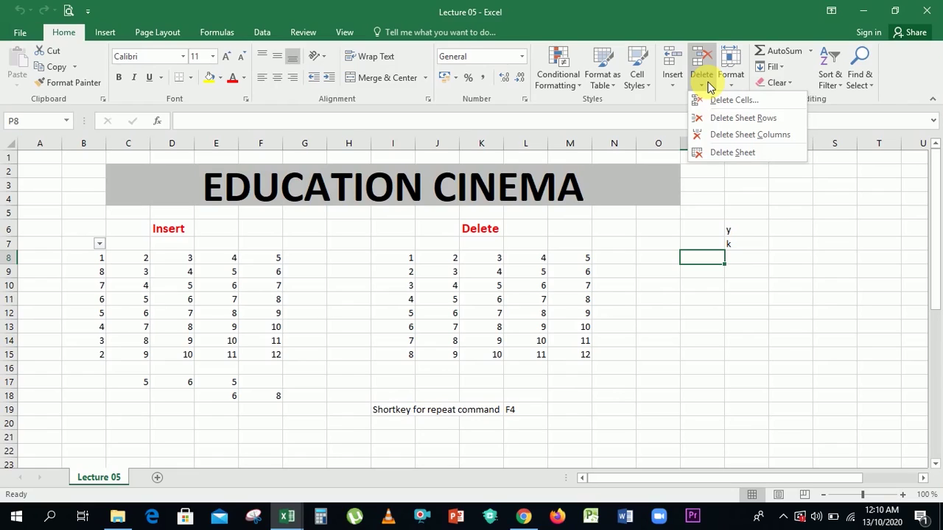
left_click(400, 300)
left_click(403, 301)
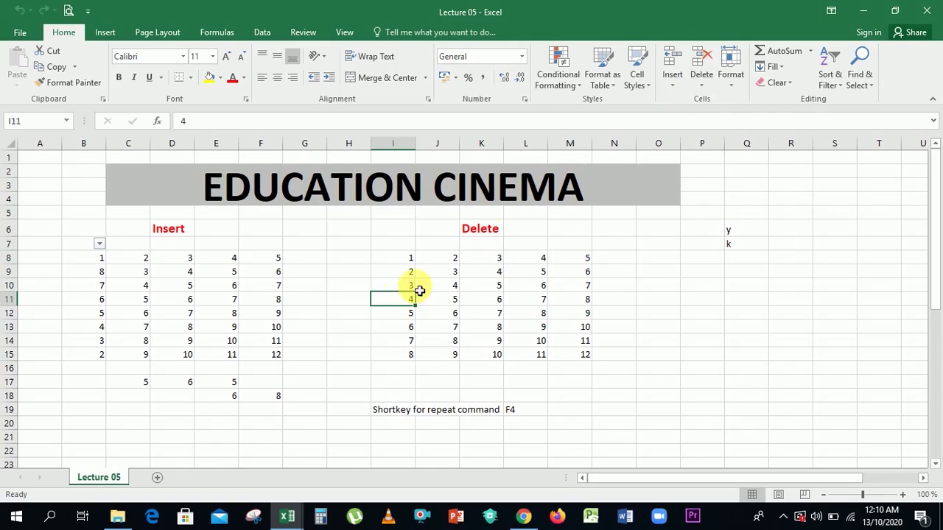
left_click(700, 87)
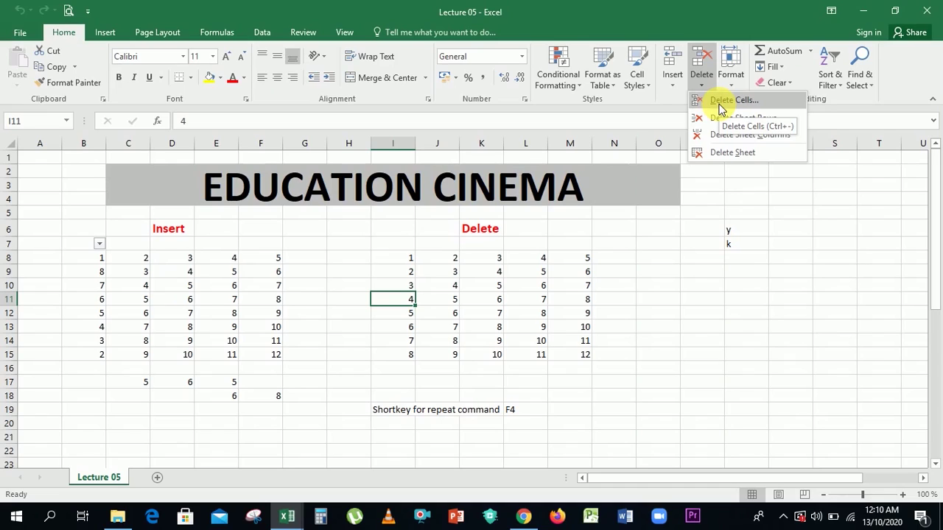
left_click(721, 103)
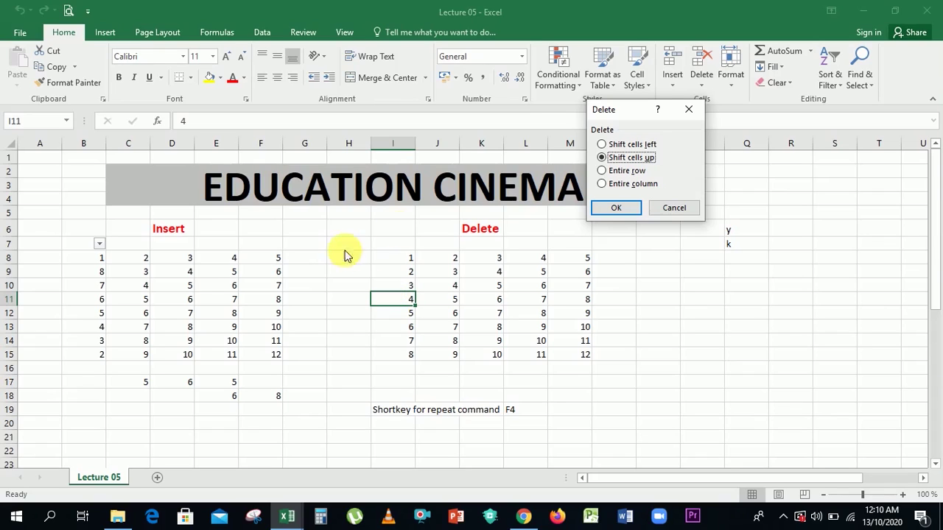
left_click(632, 145)
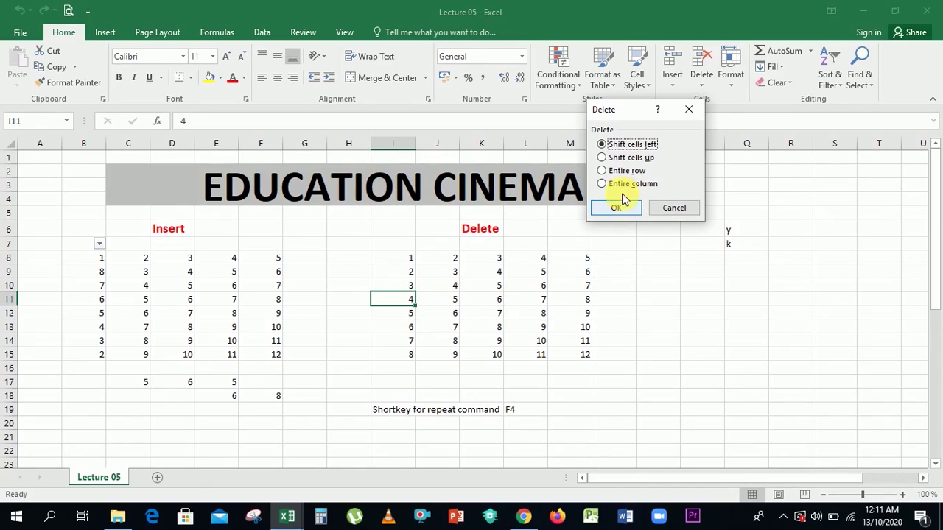
left_click(615, 158)
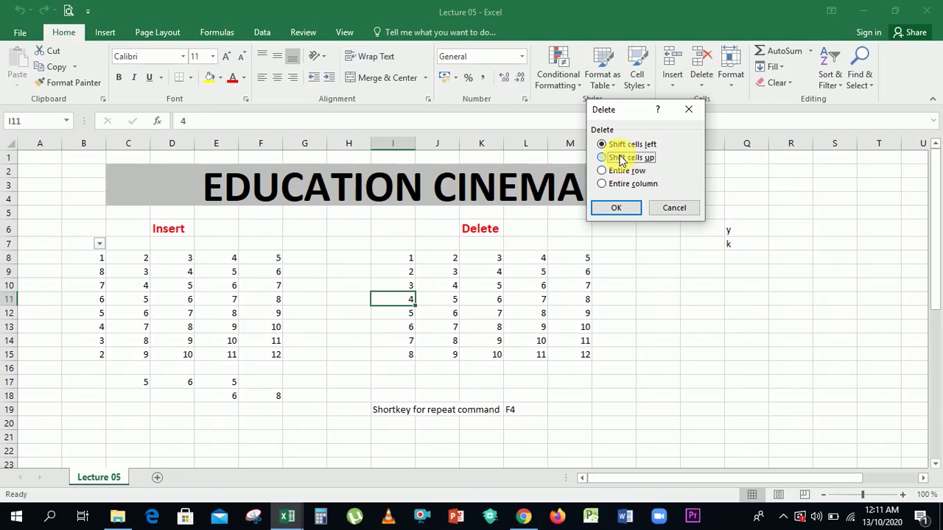
left_click(617, 209)
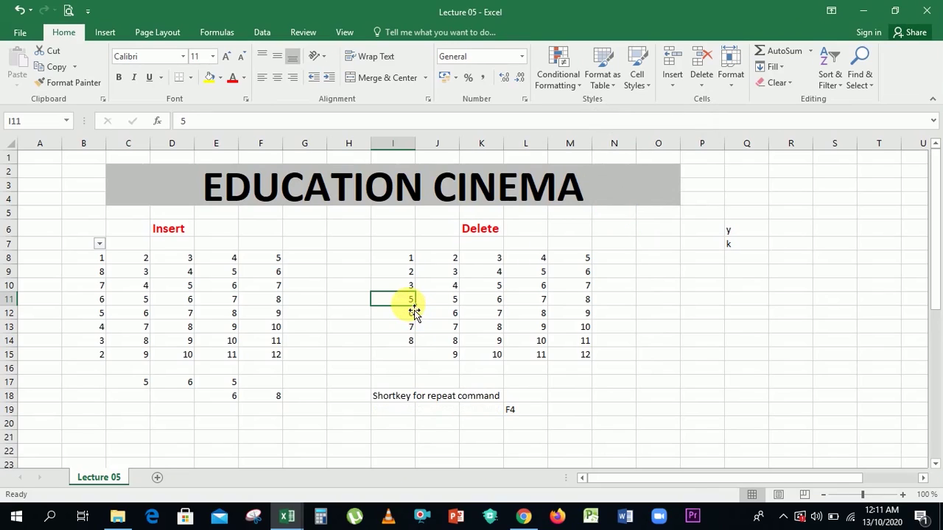
Delete I11 with 'Shift cells left' so row 11 reads 5, 6, 7, 8.
left_click(675, 87)
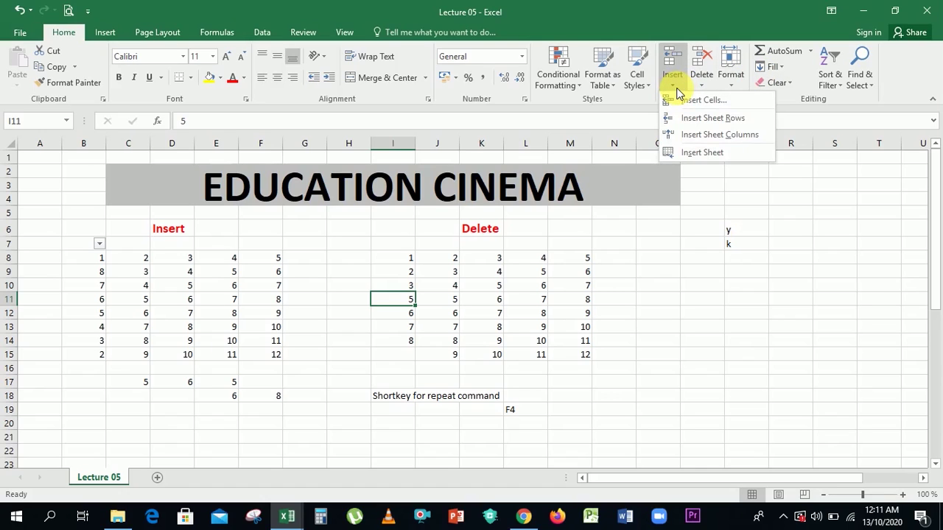
left_click(701, 87)
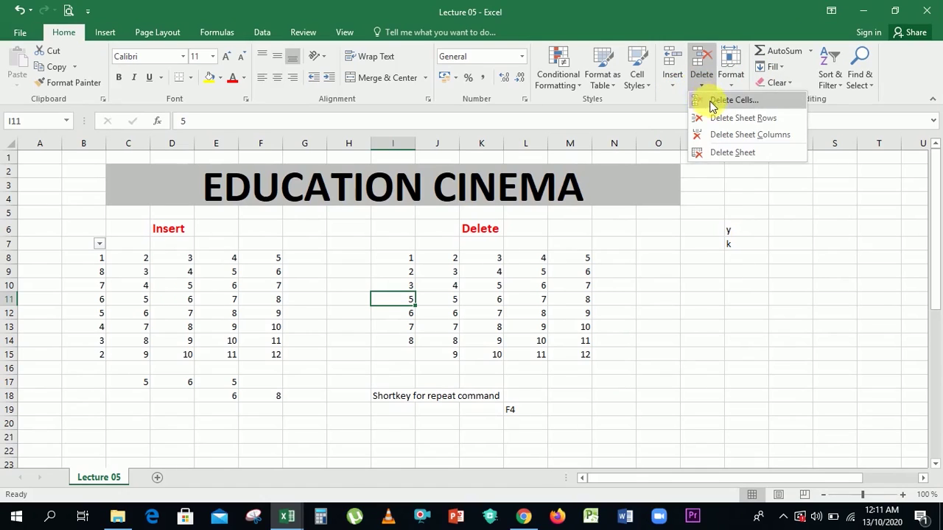
left_click(713, 101)
left_click(634, 146)
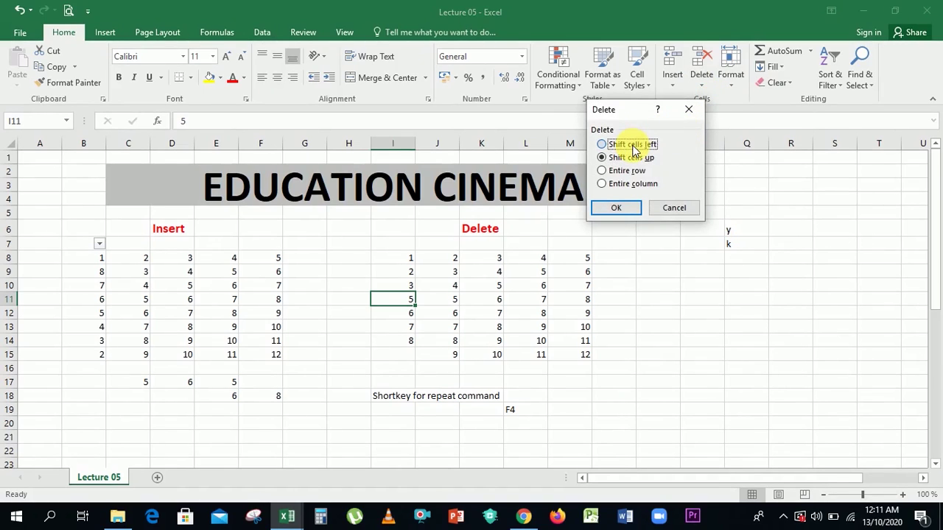
left_click(619, 208)
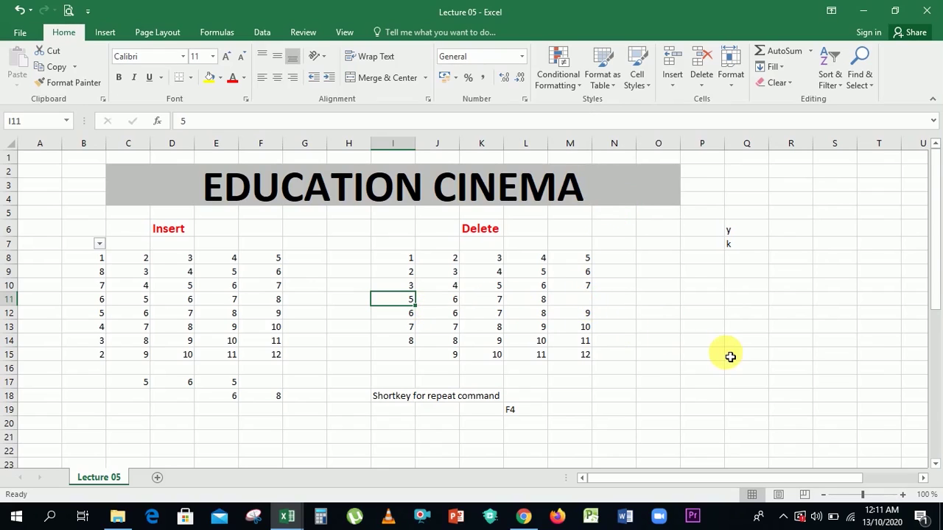
Review the Home > Format menu and the Lecture 05 tab's context menu, then reopen Format.
left_click(732, 87)
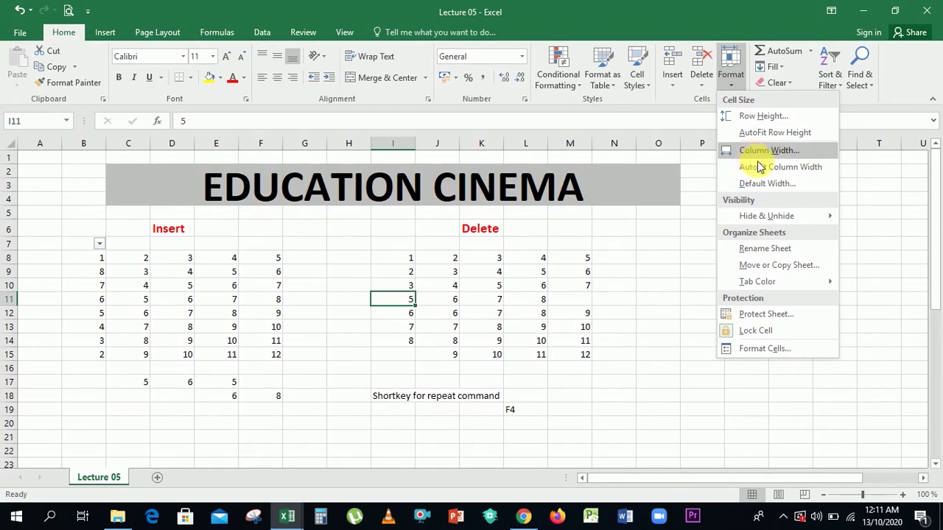
mouse_move(774, 219)
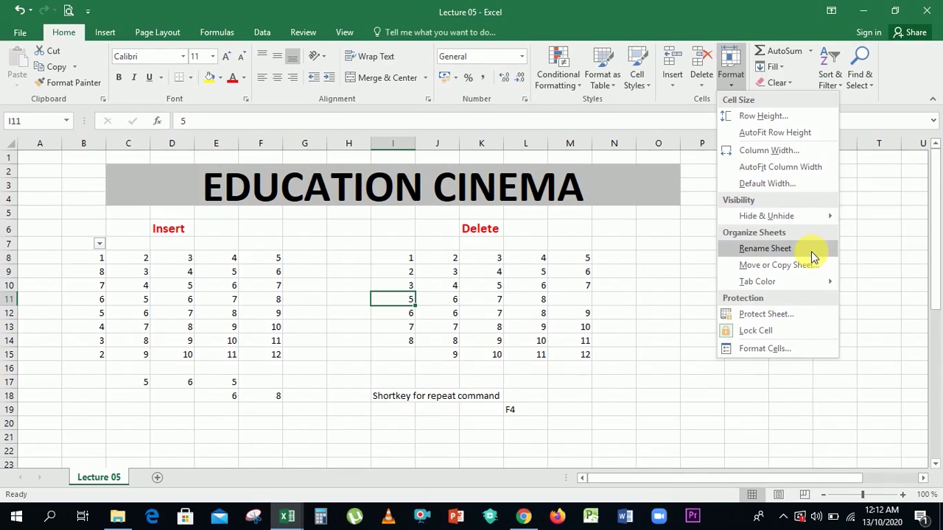
left_click(85, 479)
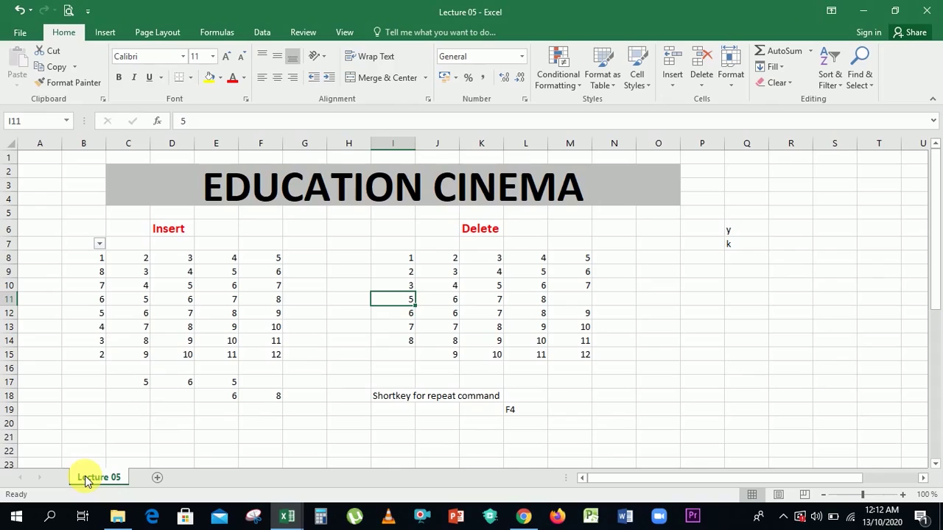
right_click(87, 481)
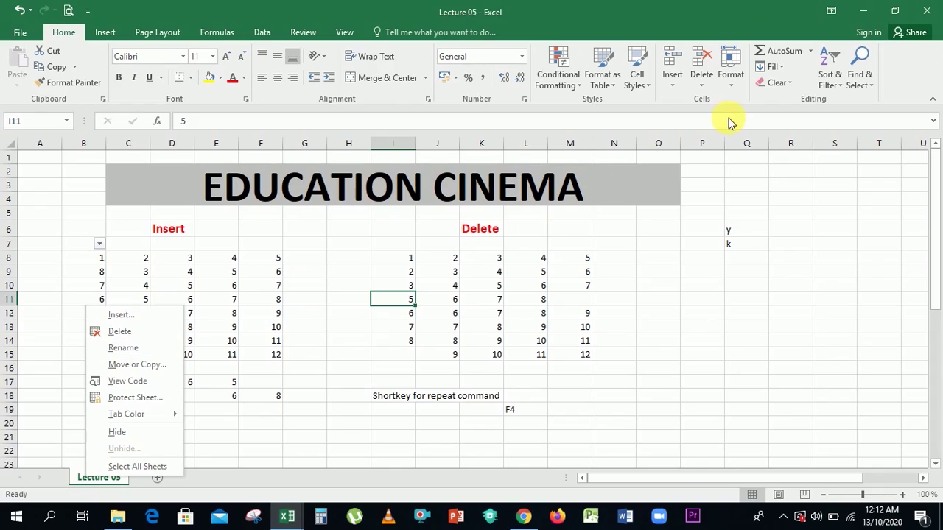
left_click(736, 88)
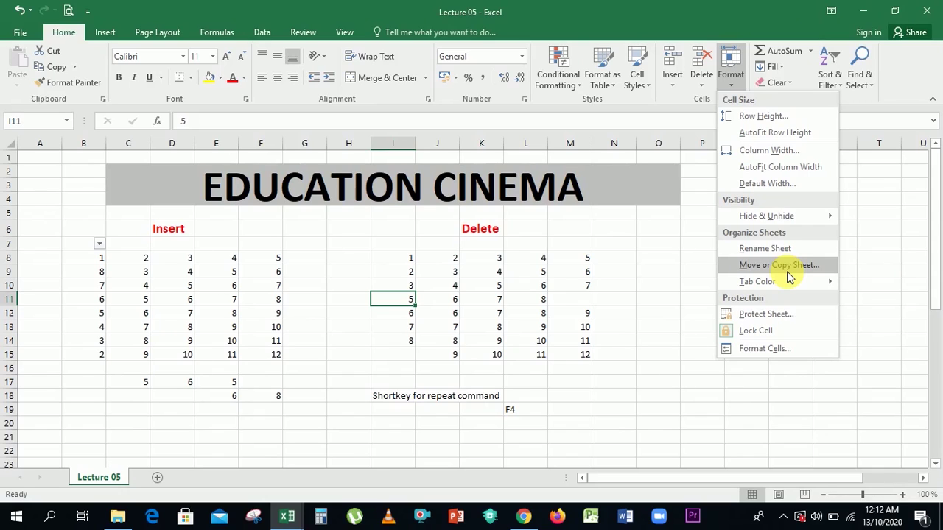
left_click(775, 267)
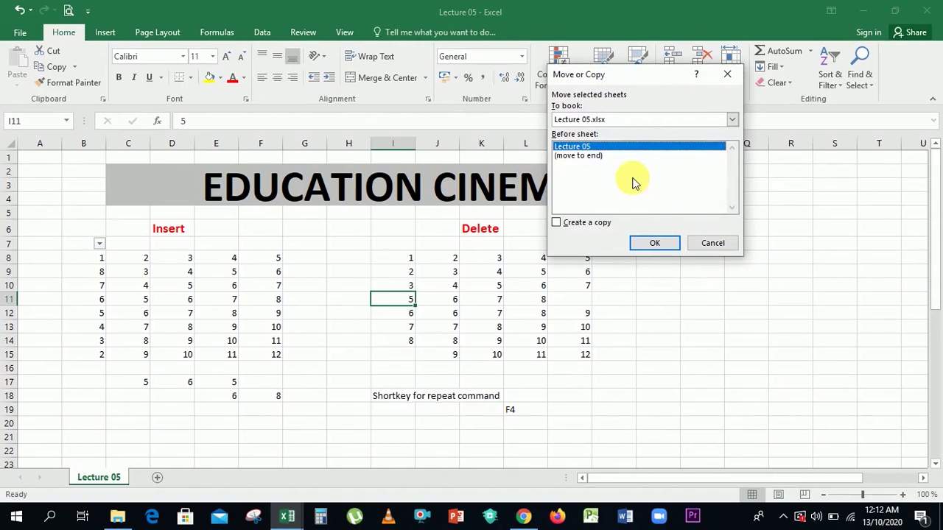
left_click(597, 157)
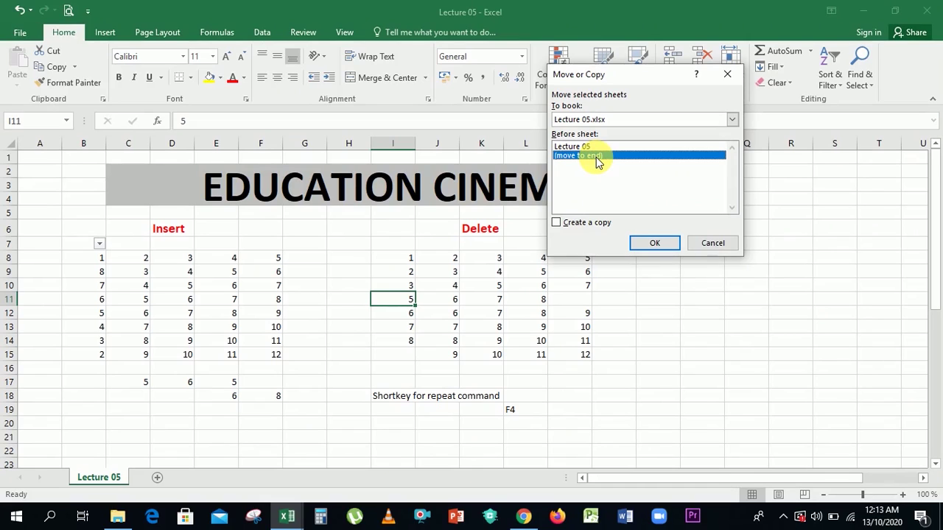
left_click(712, 244)
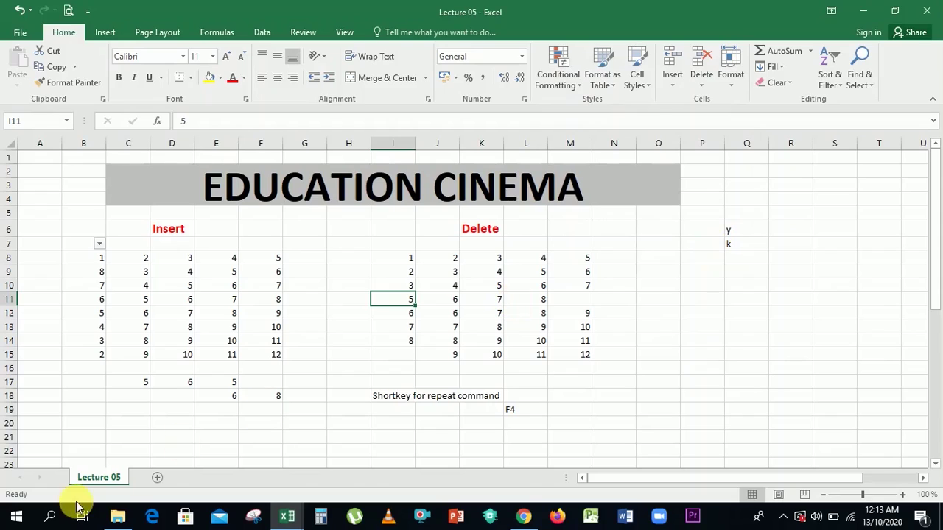
Add three blank sheets, Sheet3, Sheet4 and Sheet5, then return to Lecture 05.
left_click(156, 480)
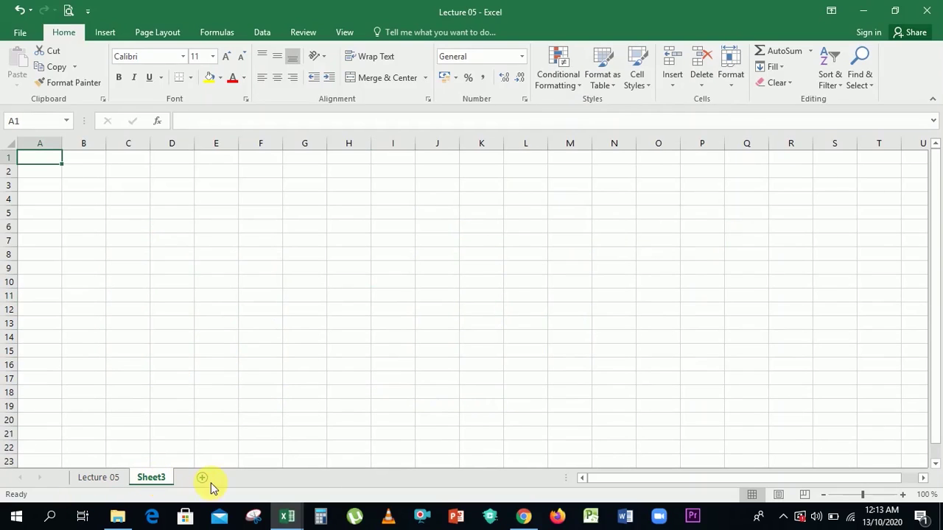
left_click(239, 479)
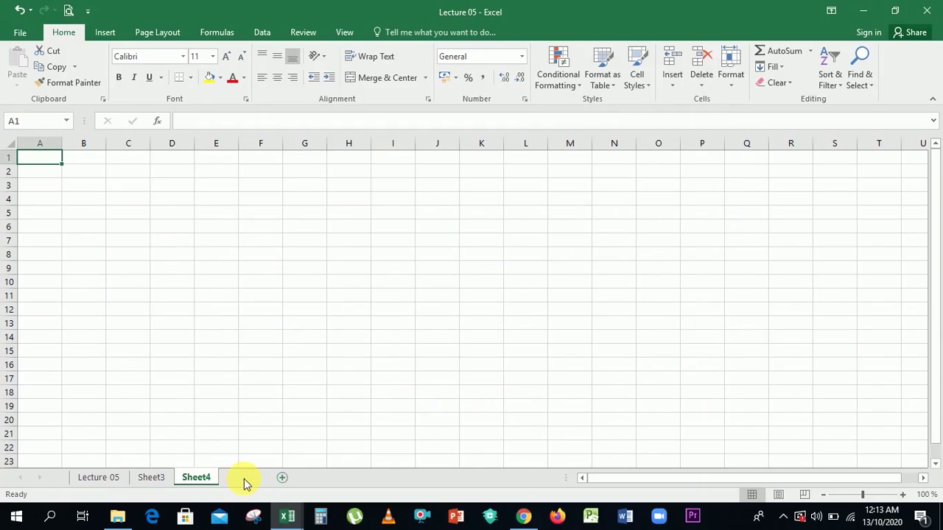
left_click(270, 478)
left_click(110, 479)
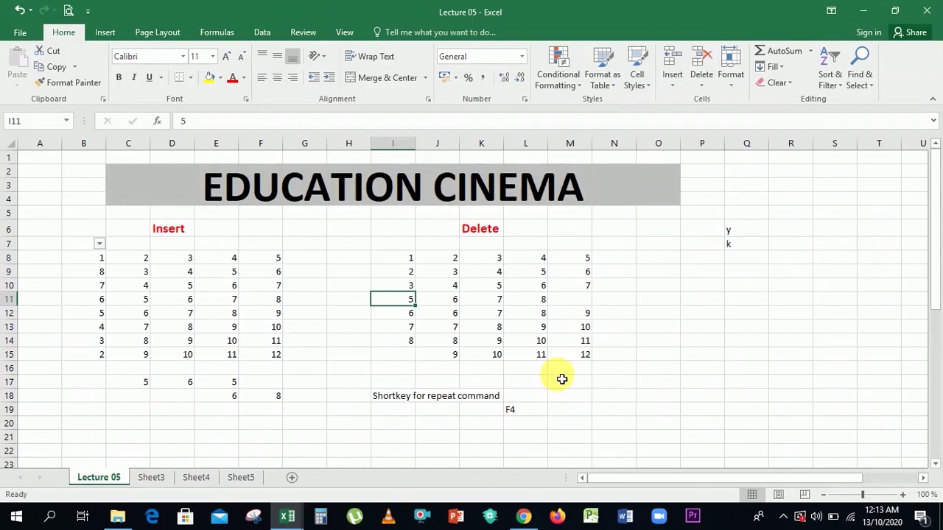
Copy the Lecture 05 sheet before Sheet5, creating Lecture 05 (2).
left_click(739, 83)
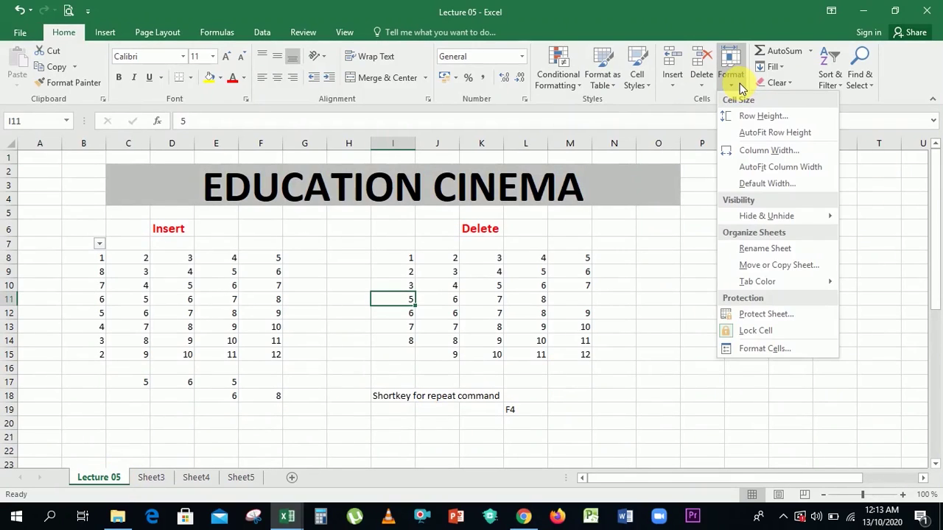
left_click(769, 265)
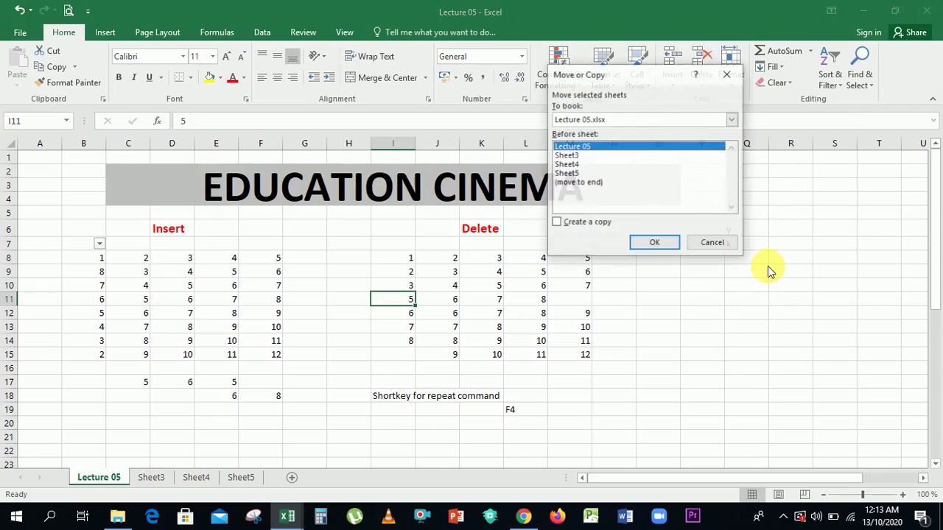
left_click(565, 165)
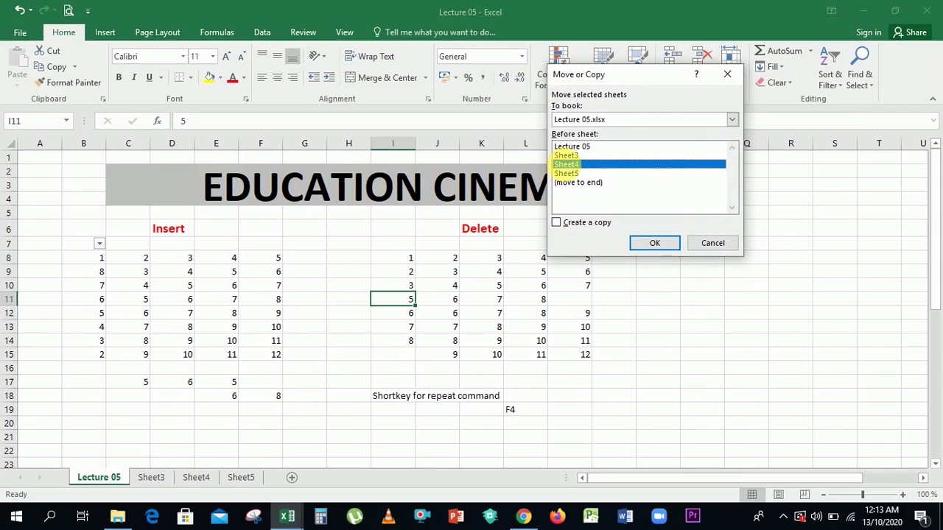
left_click(566, 170)
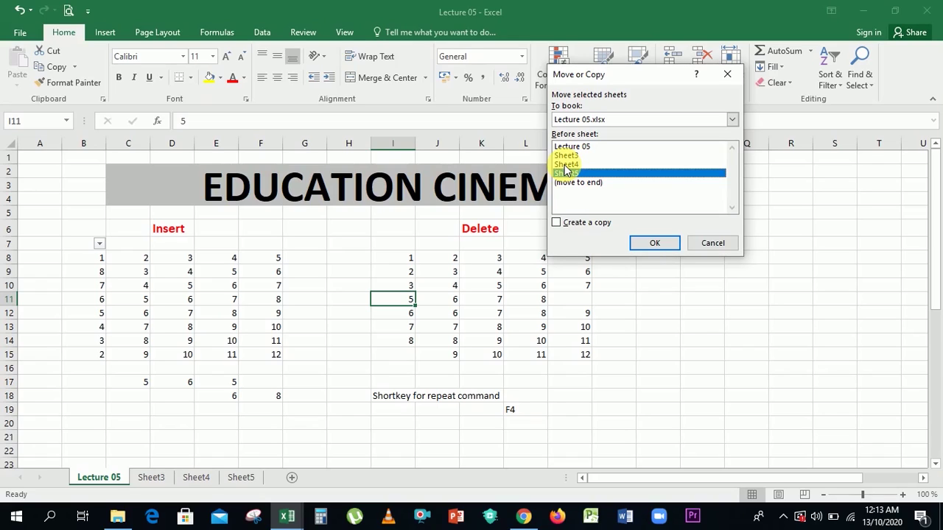
left_click(558, 223)
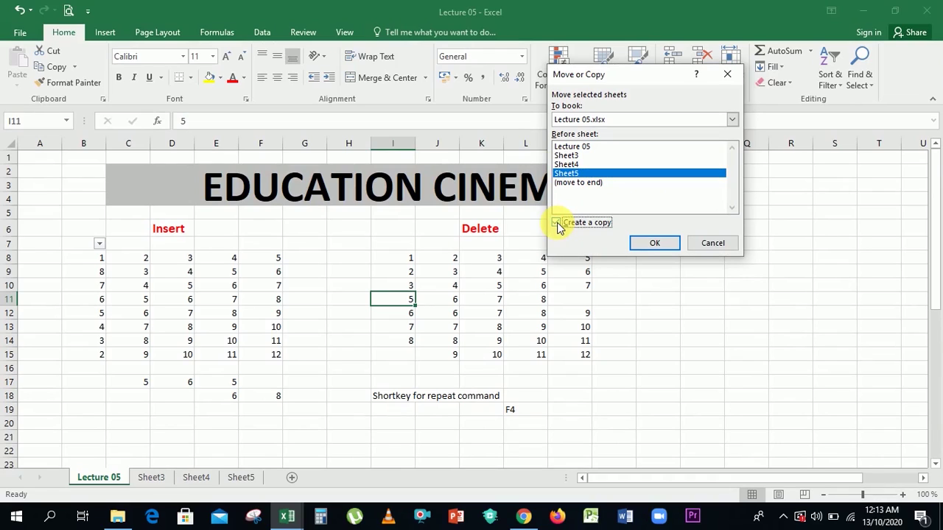
left_click(651, 244)
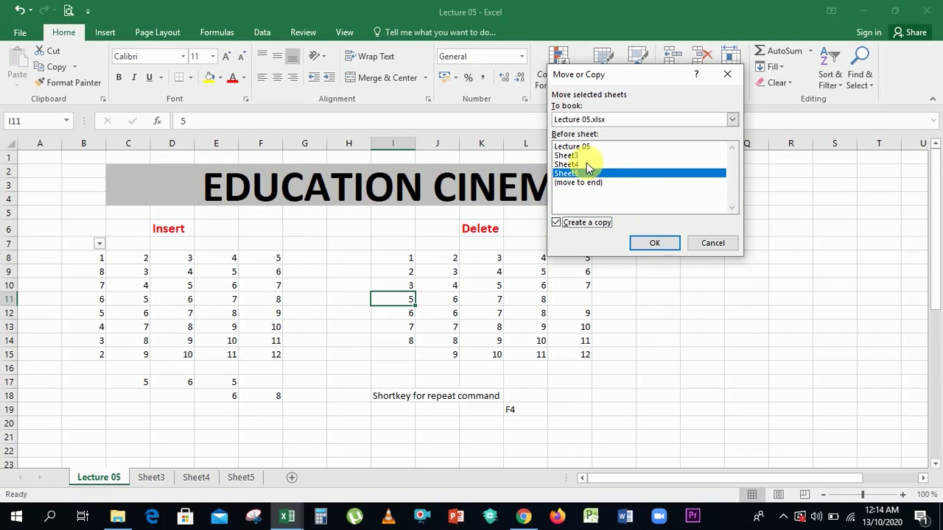
left_click(656, 246)
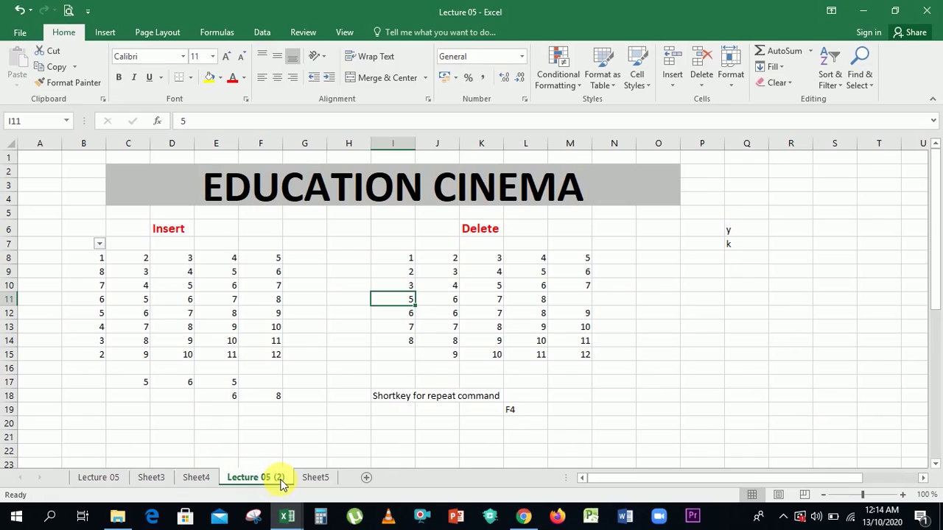
Switch to Lecture 05 (2) and show the Format > Tab Color palette.
left_click(90, 481)
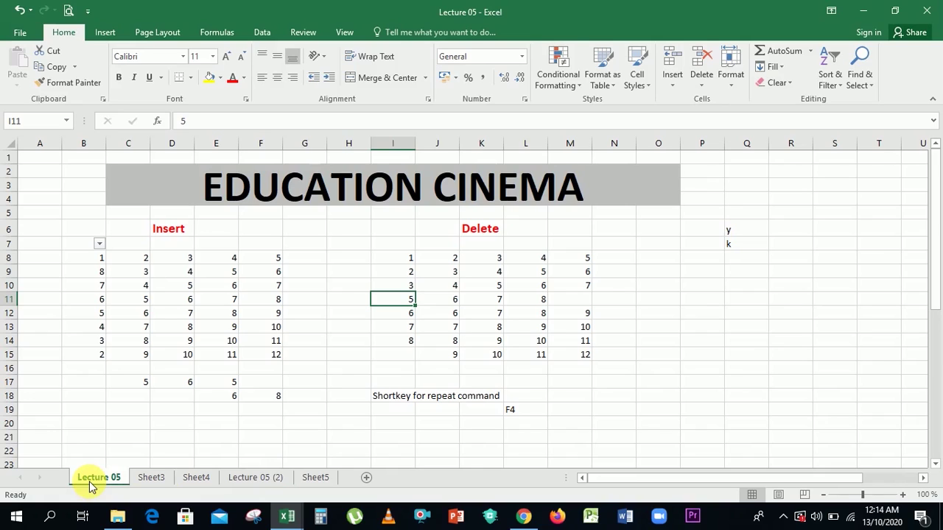
left_click(256, 479)
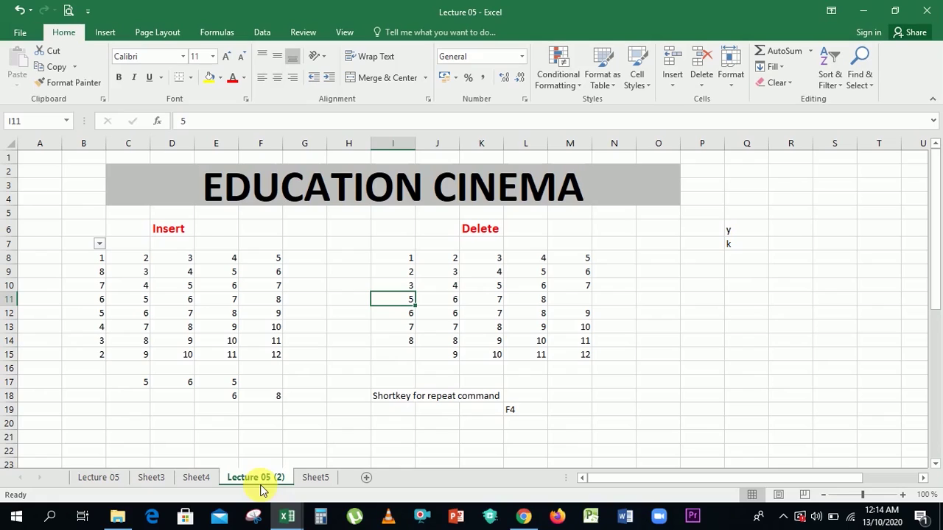
left_click(726, 87)
mouse_move(794, 292)
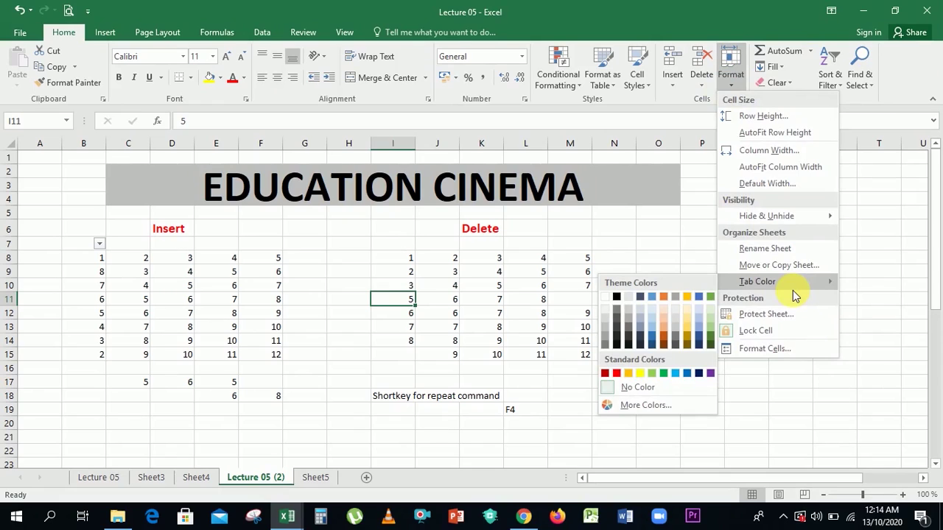
Move the Lecture 05 (2) sheet to the end of the workbook with (move to end).
left_click(249, 477)
right_click(248, 476)
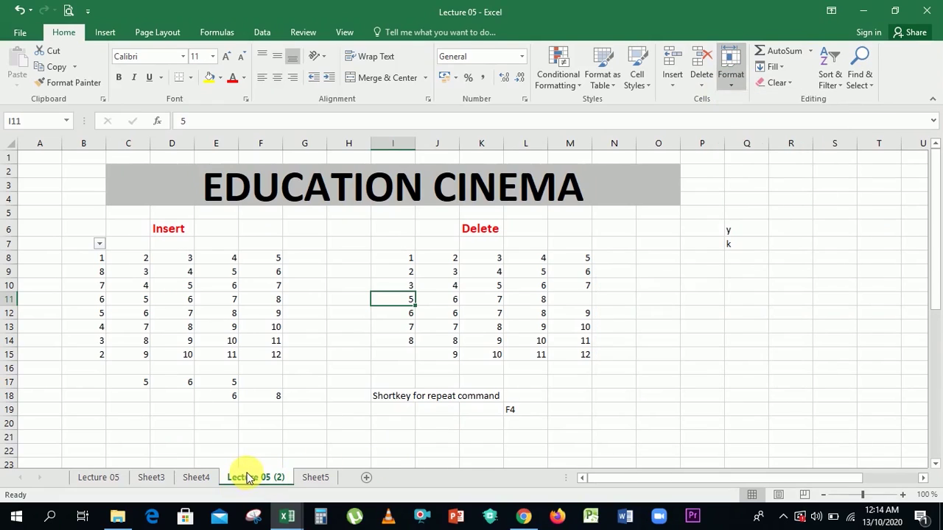
left_click(313, 359)
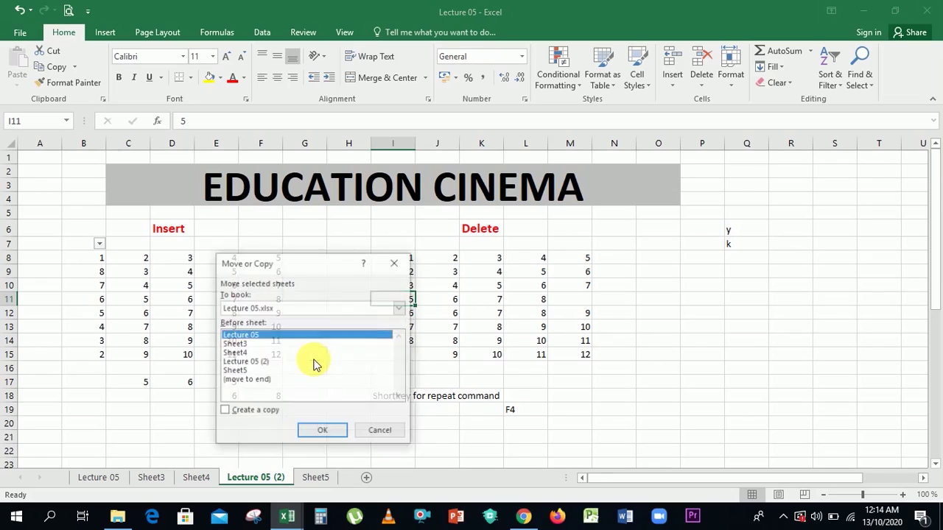
left_click(246, 380)
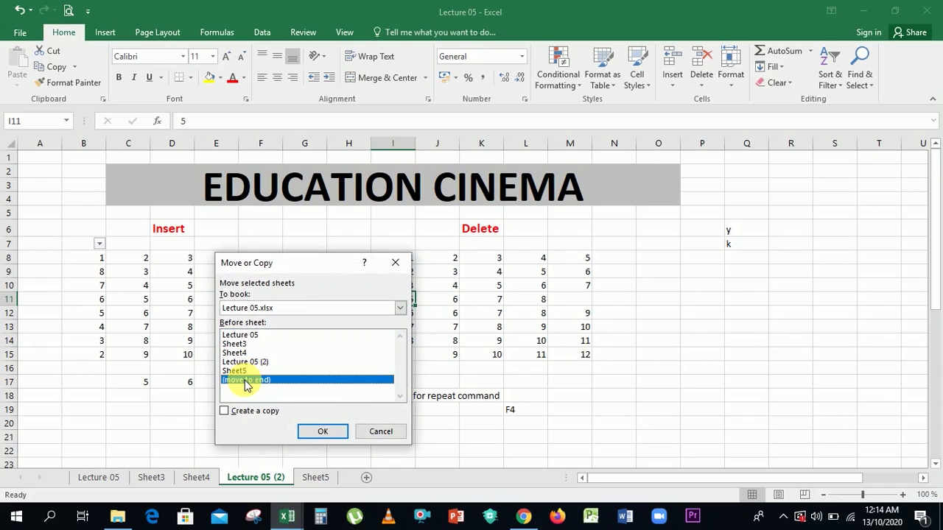
left_click(320, 433)
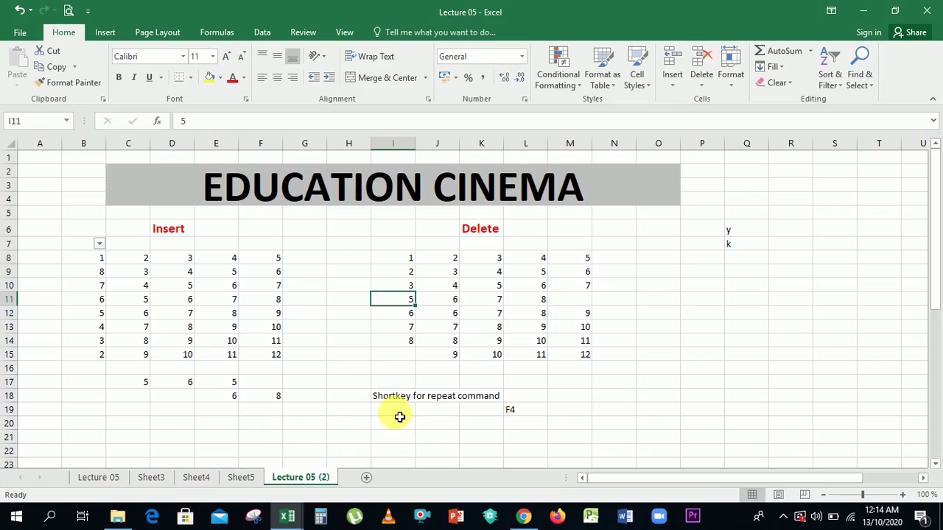
Reopen the Move or Copy dialog for Lecture 05 (2).
right_click(285, 477)
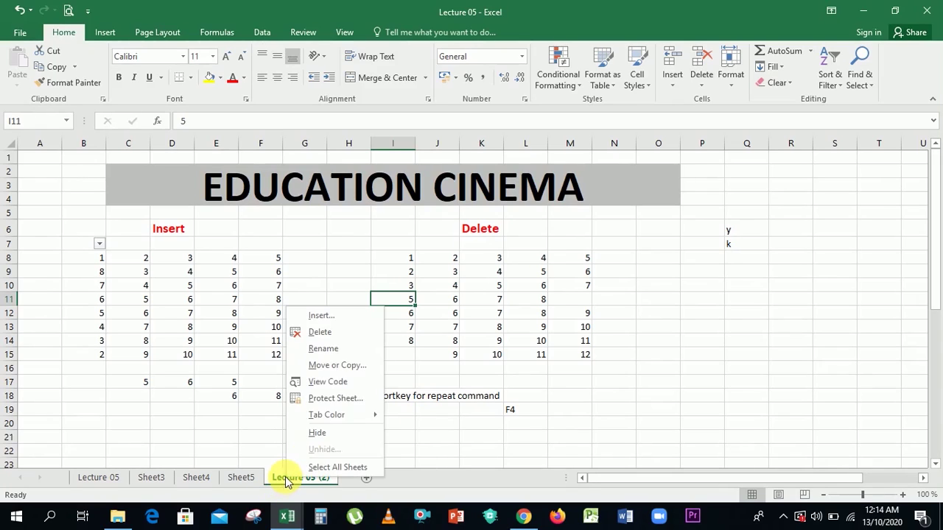
left_click(358, 364)
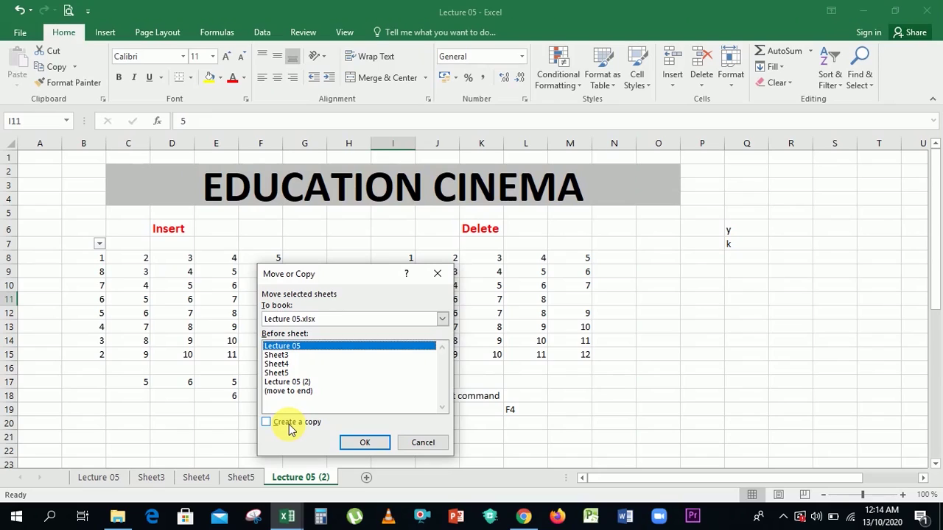
left_click(426, 518)
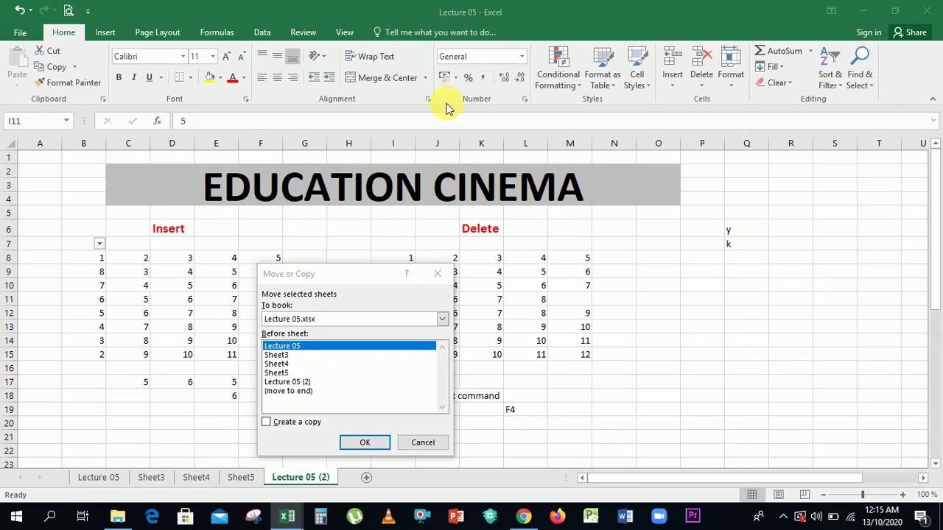
Choose (new book) with Create a copy ticked, then cancel the Move or Copy dialog unchanged.
left_click(444, 319)
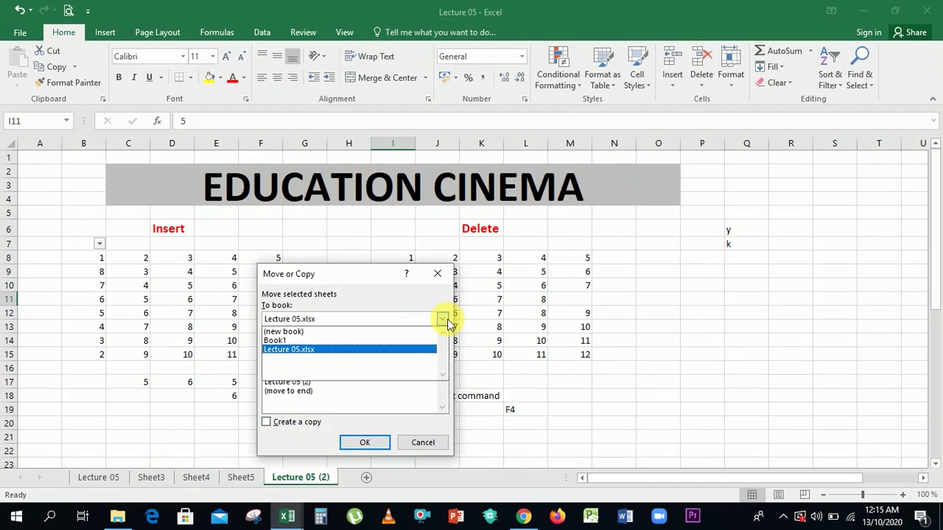
left_click(364, 332)
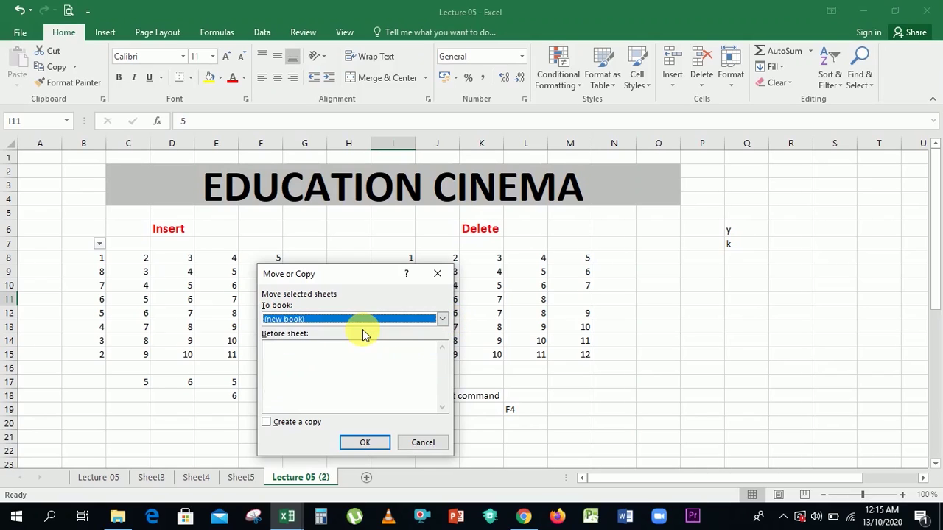
left_click(312, 424)
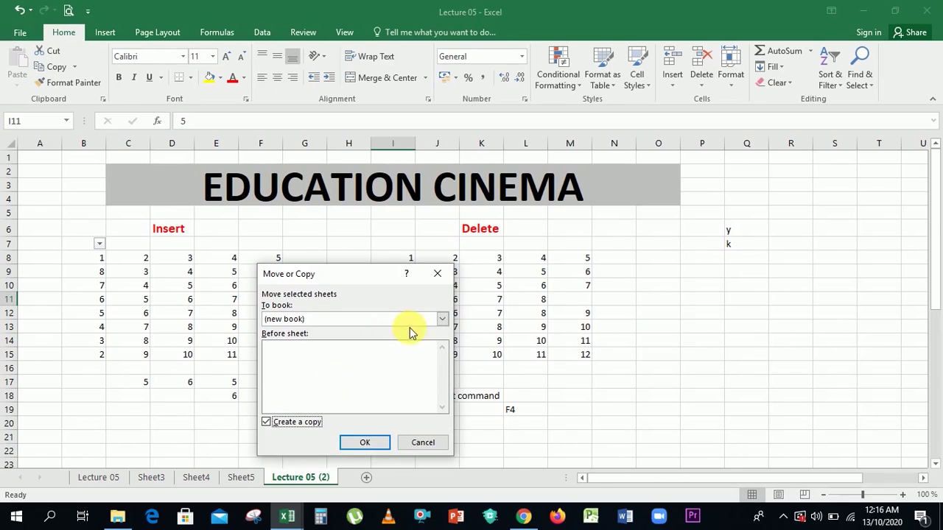
left_click(442, 319)
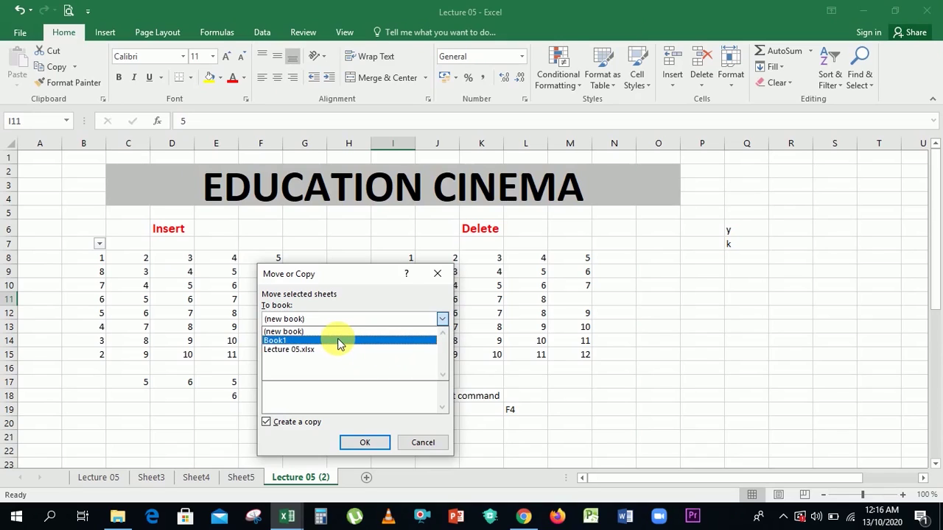
left_click(416, 442)
left_click(737, 81)
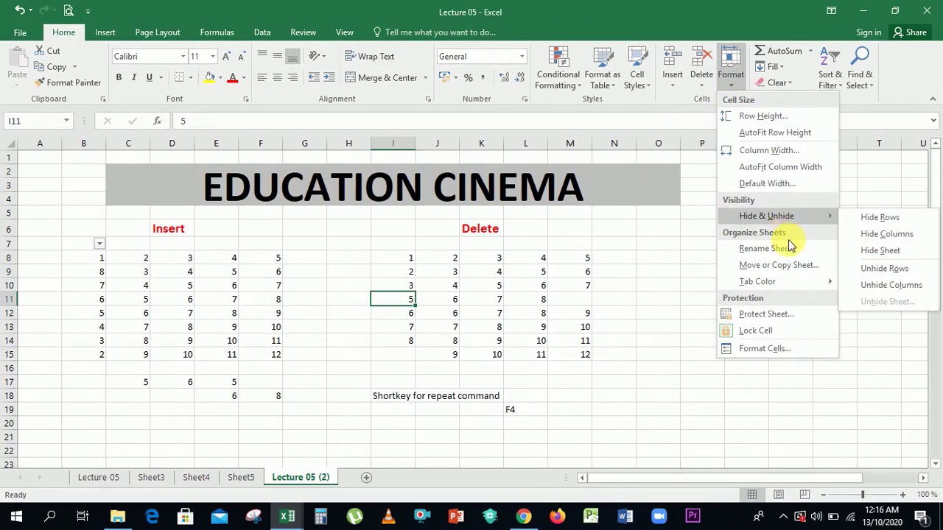
Protect the Lecture 05 (2) sheet via Format > Protect Sheet, entering and confirming a password.
mouse_move(790, 273)
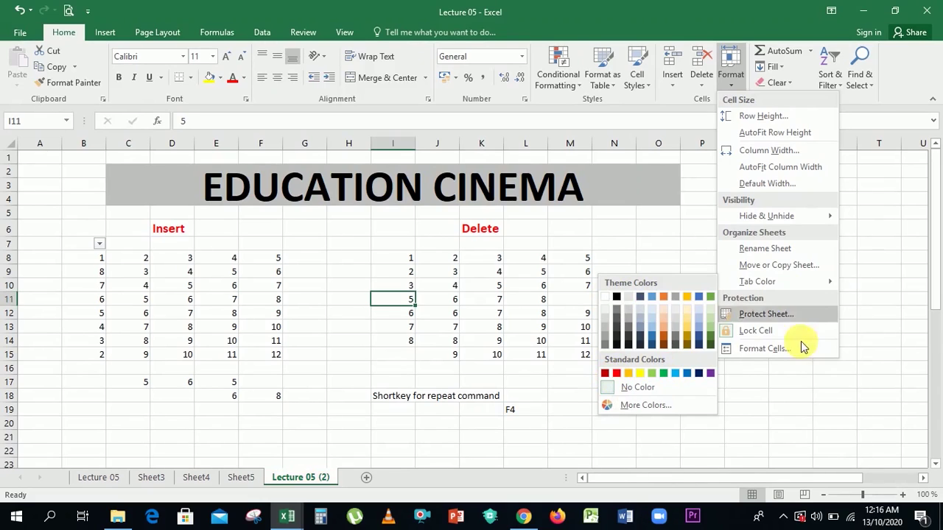
left_click(766, 314)
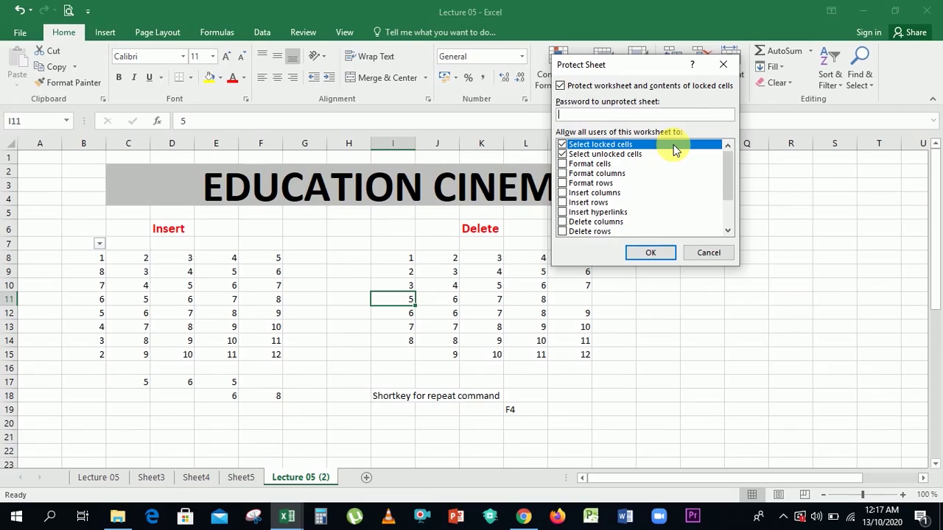
type("1234")
left_click(650, 253)
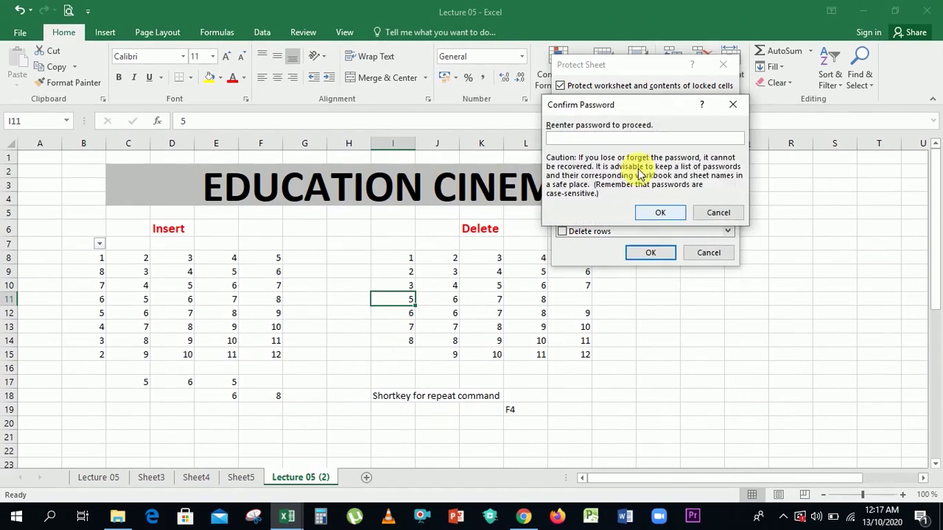
type("1234")
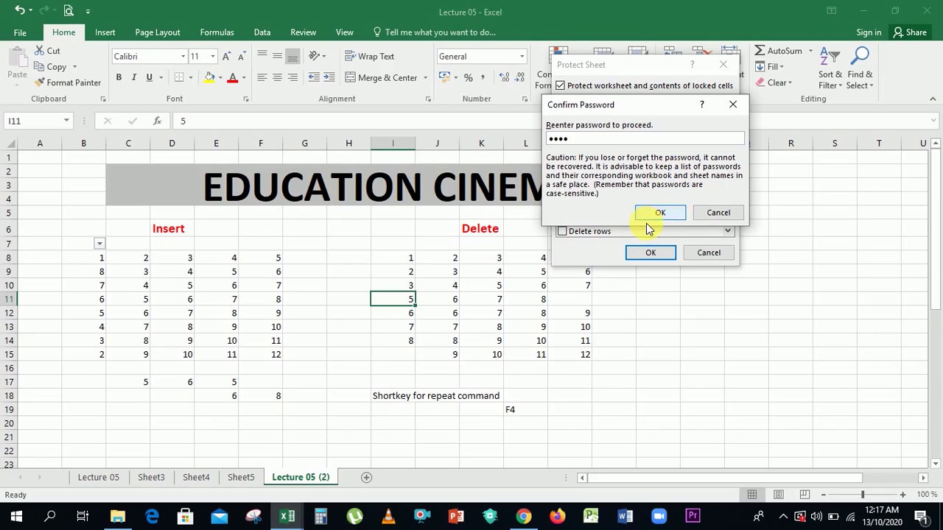
left_click(648, 213)
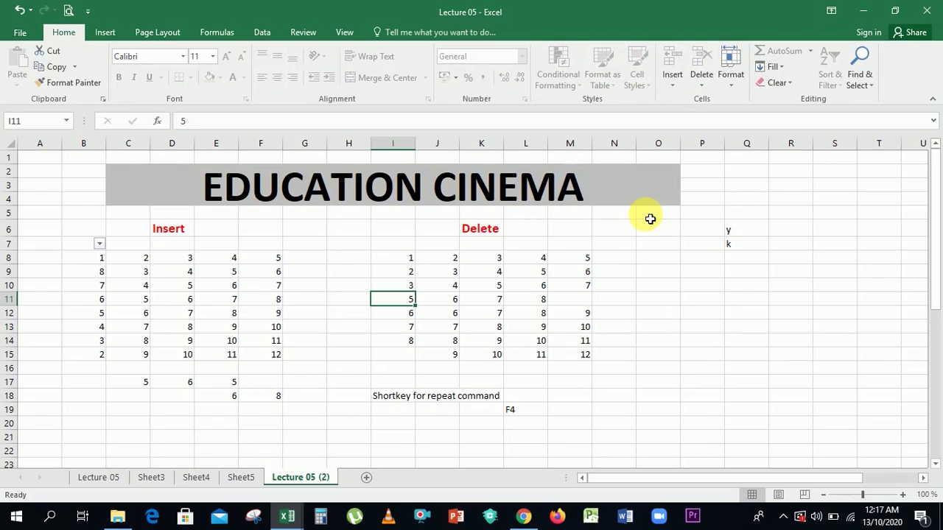
Try editing cell O18 and dismiss the protected-sheet warnings.
left_click(663, 398)
double_click(661, 398)
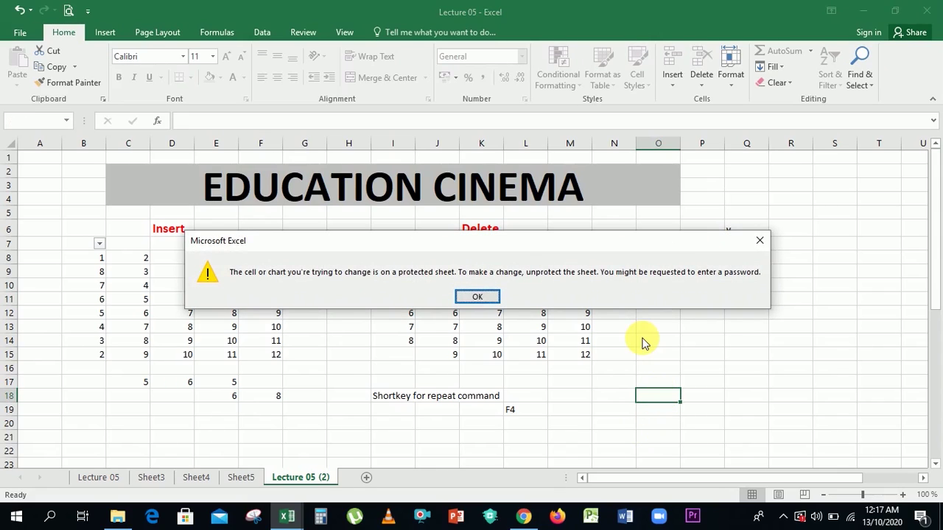
key("Return")
key("k")
key("Return")
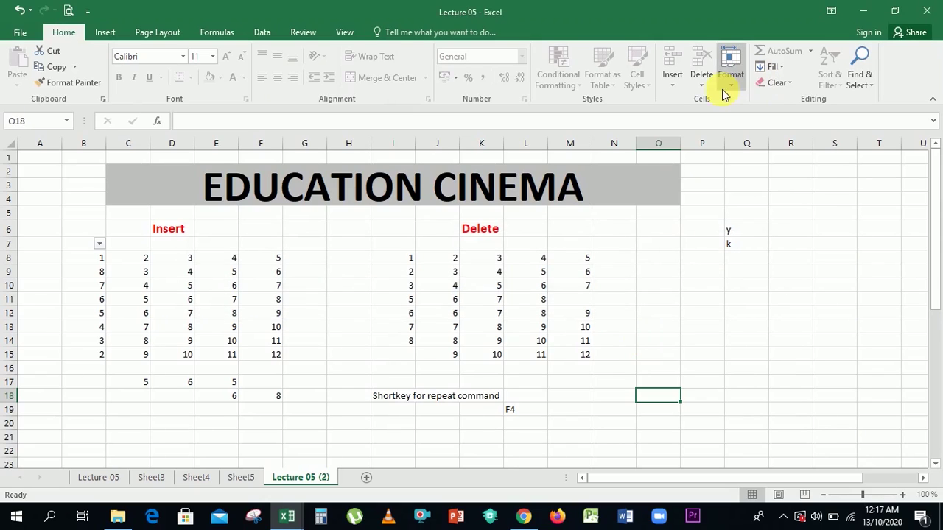
Unprotect the sheet via Format > Unprotect Sheet, entering the sheet password.
left_click(730, 64)
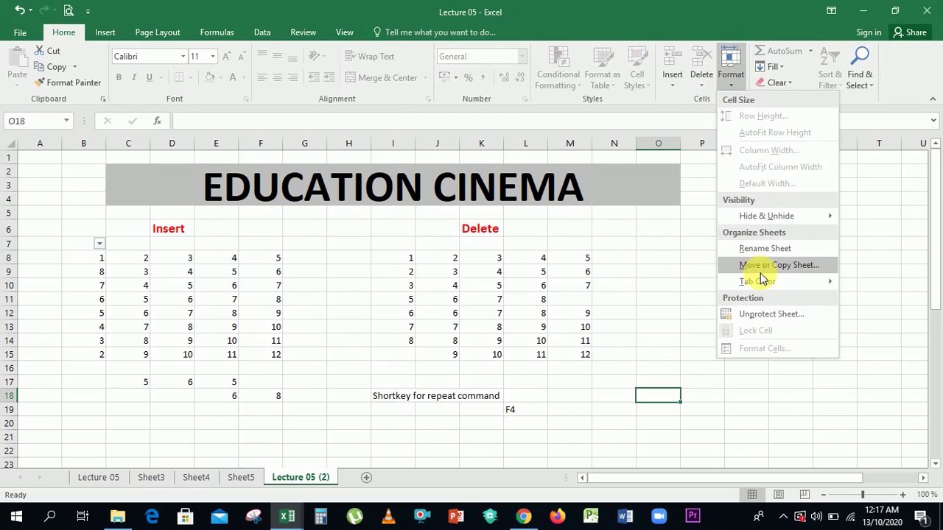
left_click(767, 314)
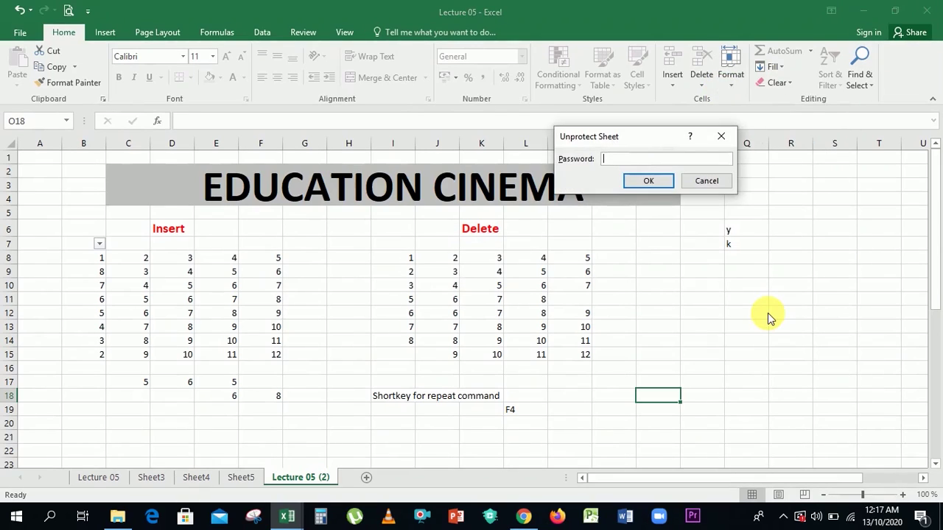
type("1")
type("234")
key("Return")
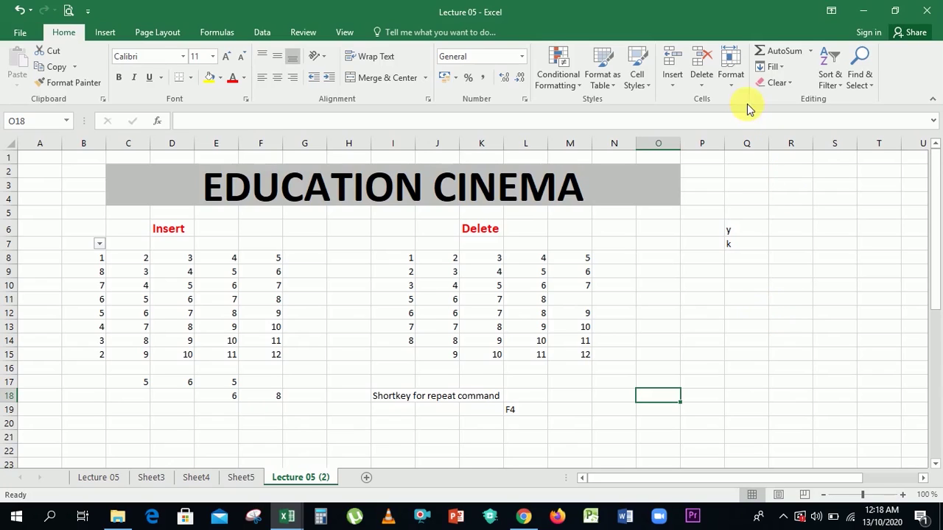
Browse the Format Cells tabs (Alignment, Font, Border, Fill, Protection) and close without changes.
left_click(731, 82)
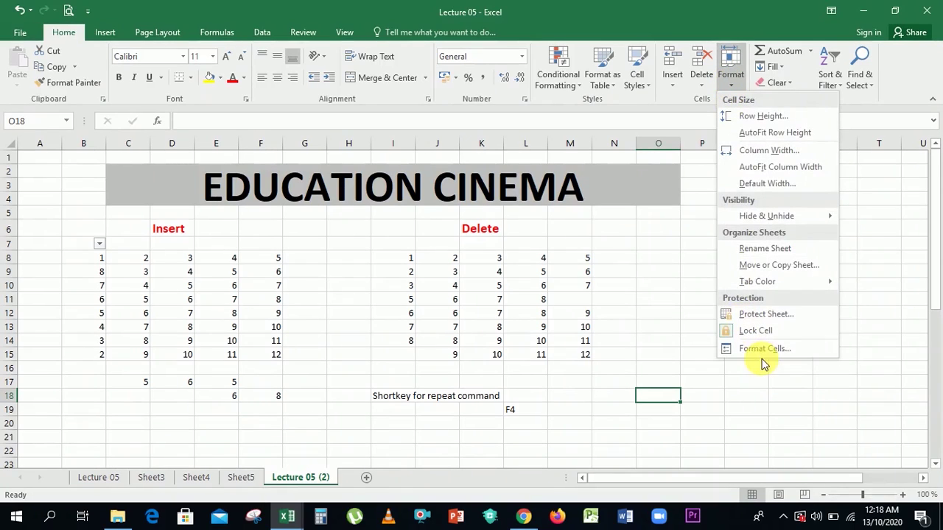
left_click(759, 350)
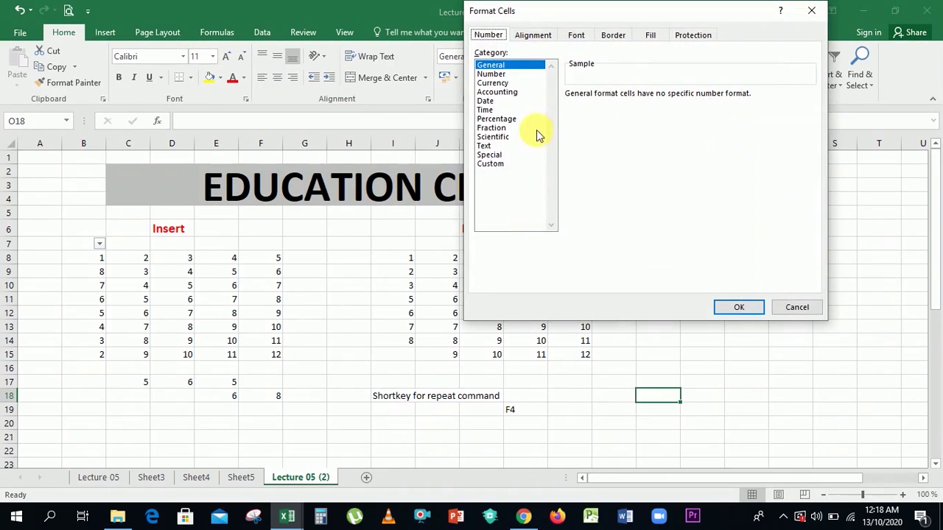
left_click(532, 37)
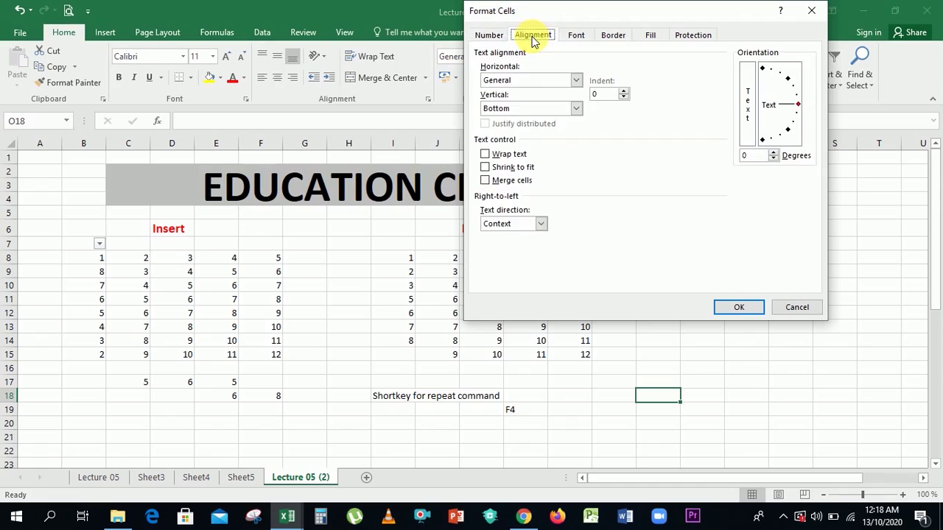
left_click(577, 35)
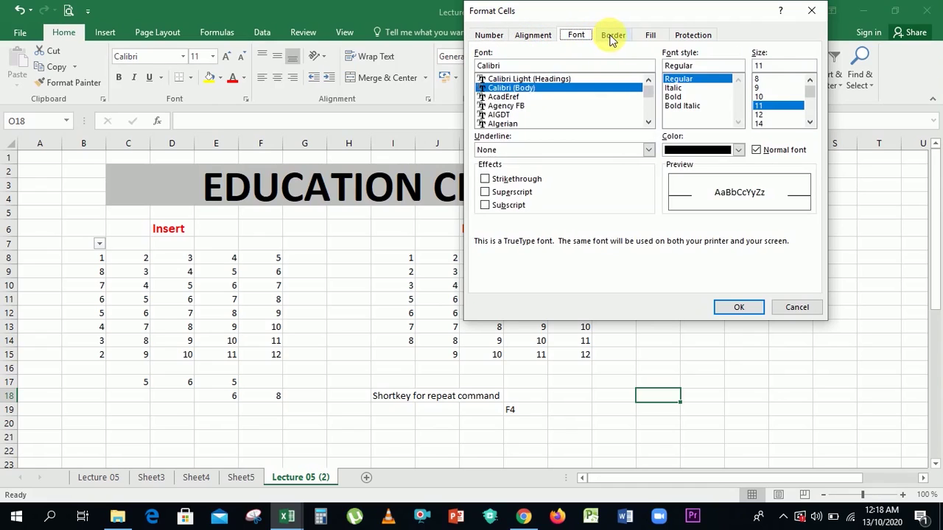
left_click(612, 36)
left_click(651, 37)
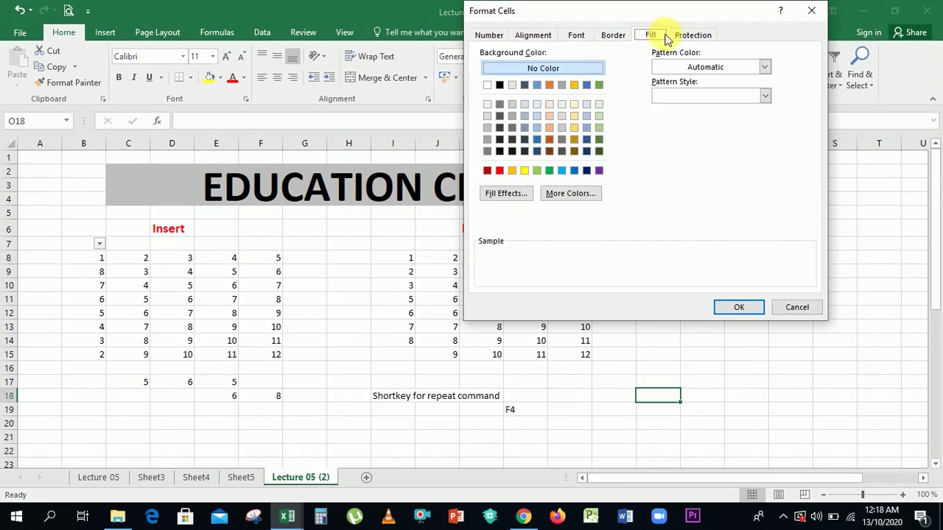
left_click(680, 35)
left_click(579, 36)
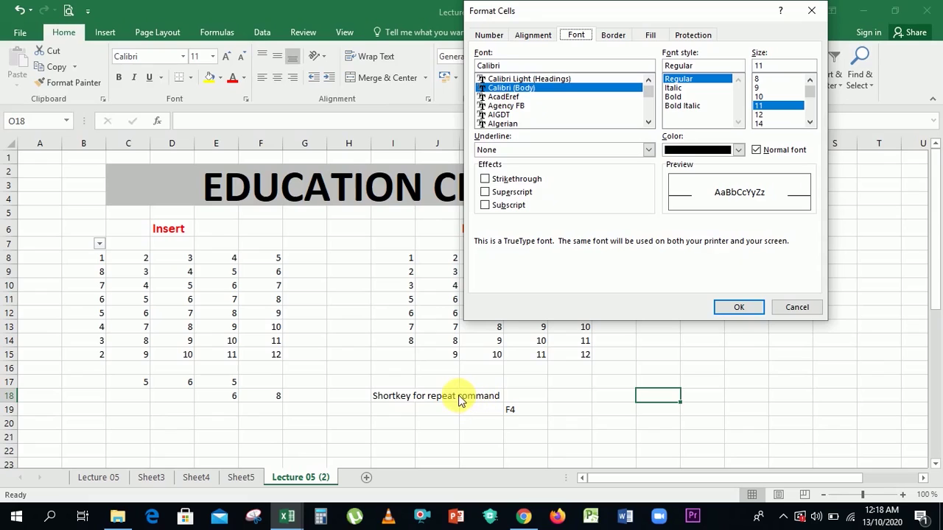
left_click(775, 309)
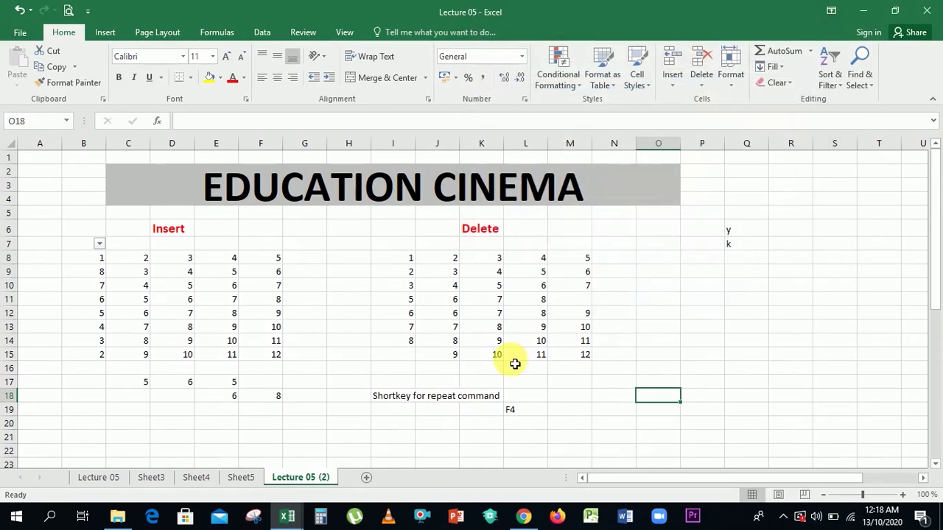
Select the 'Shortkey for repeat command' note in I18 and open the Format menu.
left_click(437, 400)
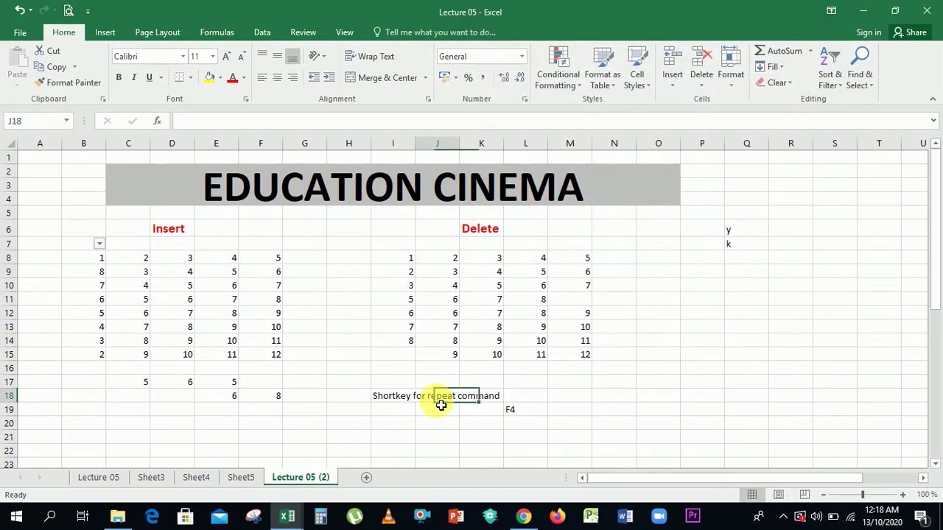
left_click(391, 400)
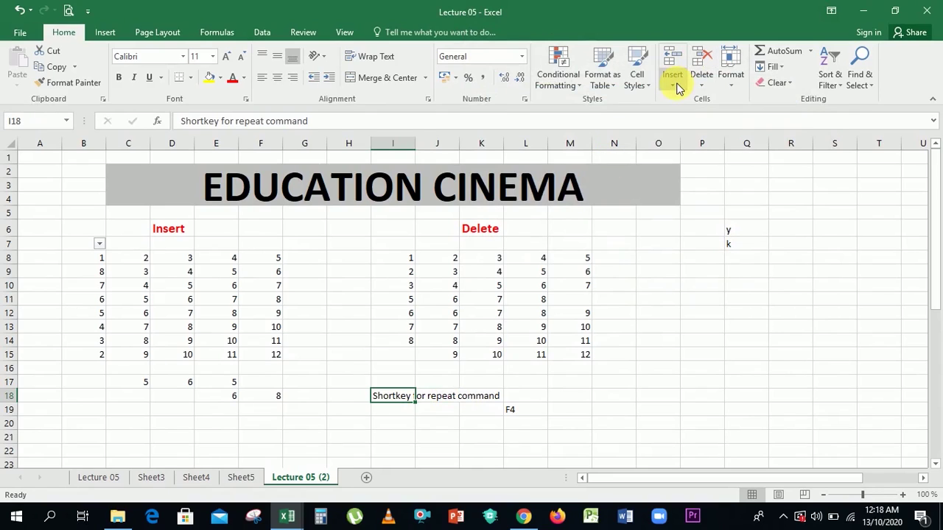
left_click(730, 92)
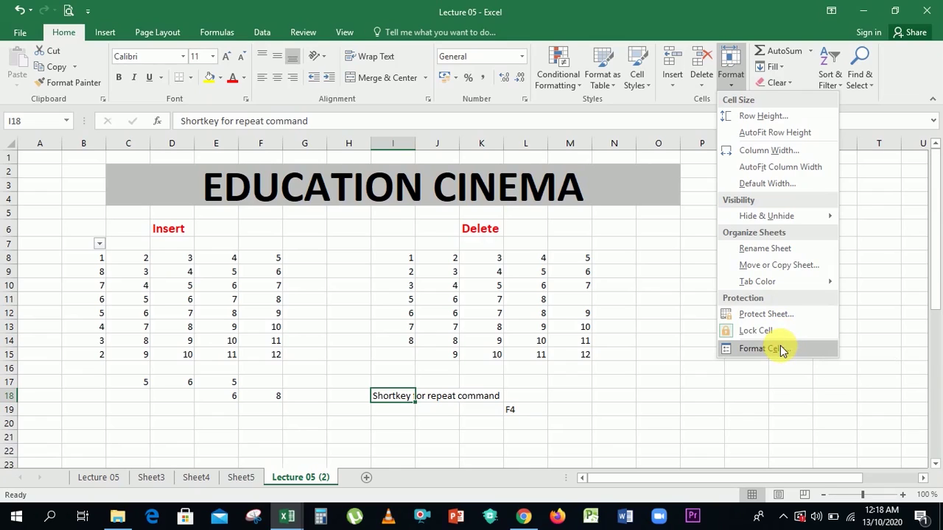
Apply Strikethrough to the I18 note from the Font tab of Format Cells.
left_click(748, 351)
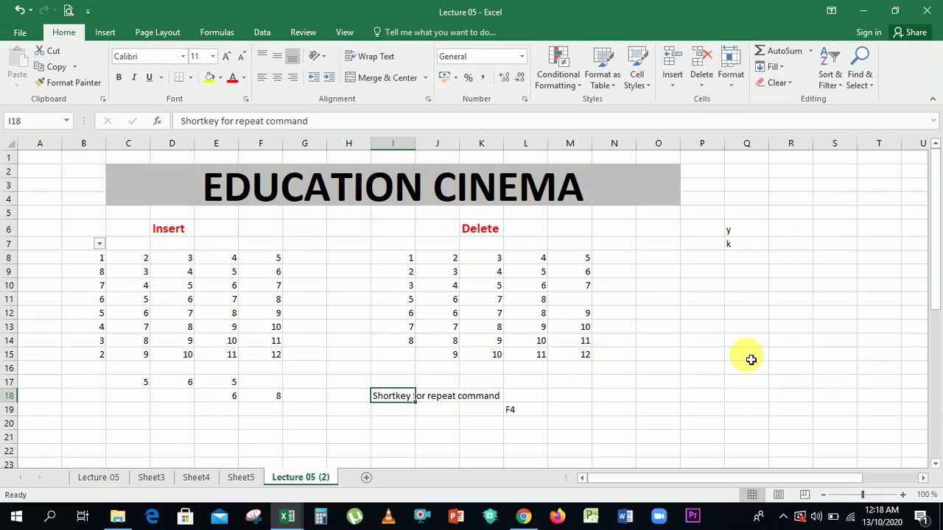
left_click(509, 179)
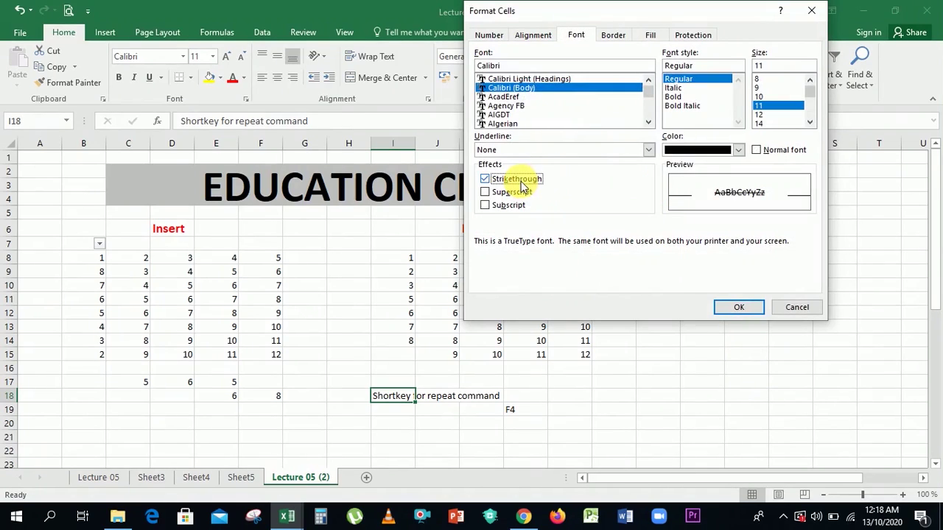
left_click(736, 307)
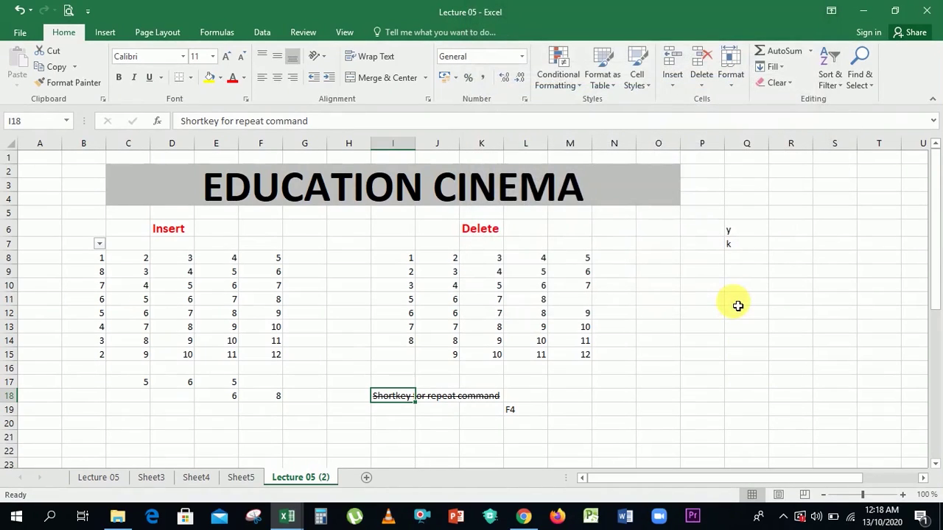
left_click(738, 305)
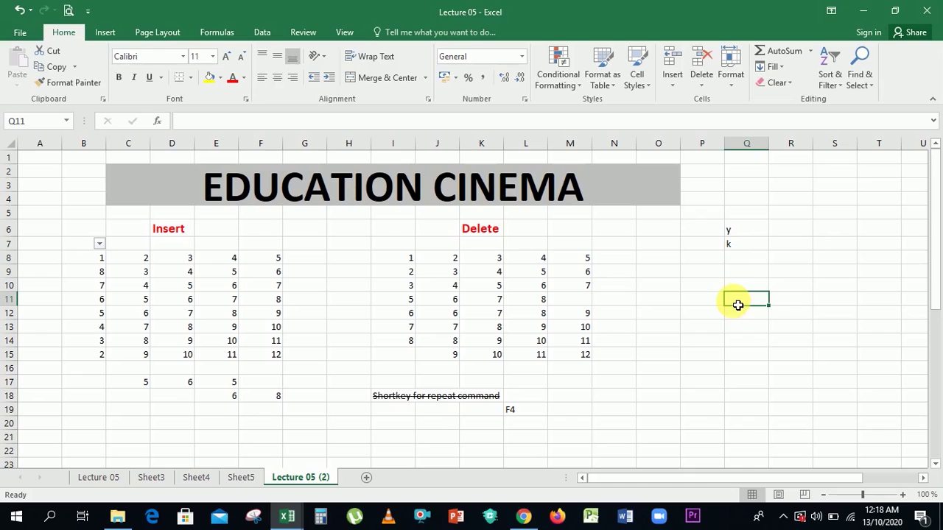
Reopen Format Cells, browse Number categories like Date, Time, Percentage and Text, then cancel.
left_click(733, 74)
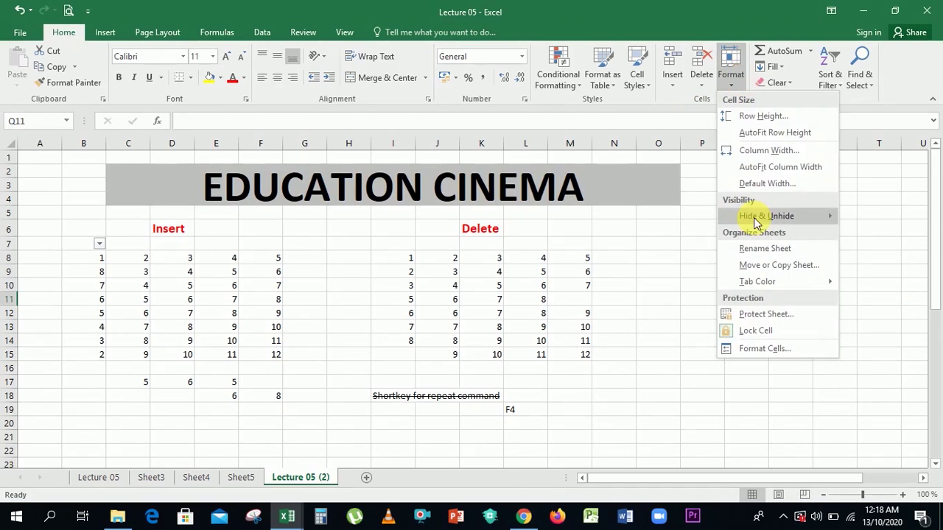
left_click(770, 348)
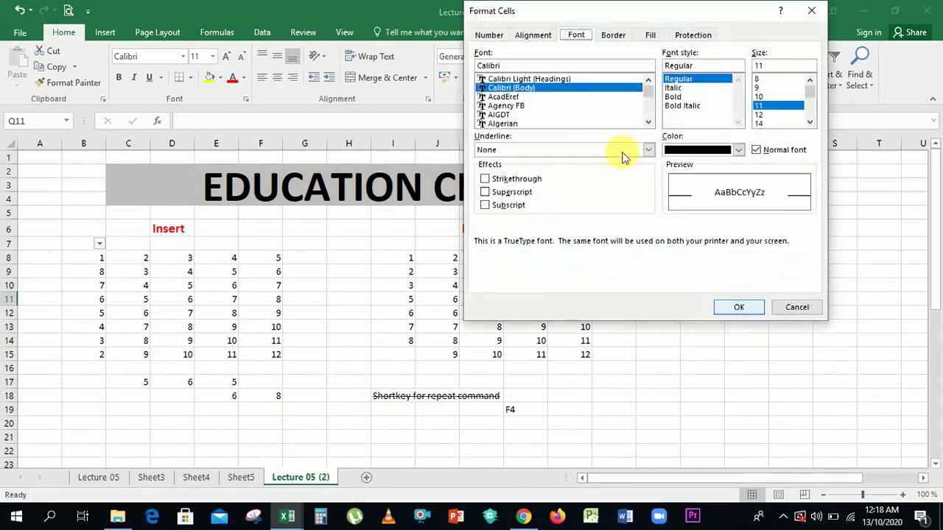
left_click(541, 35)
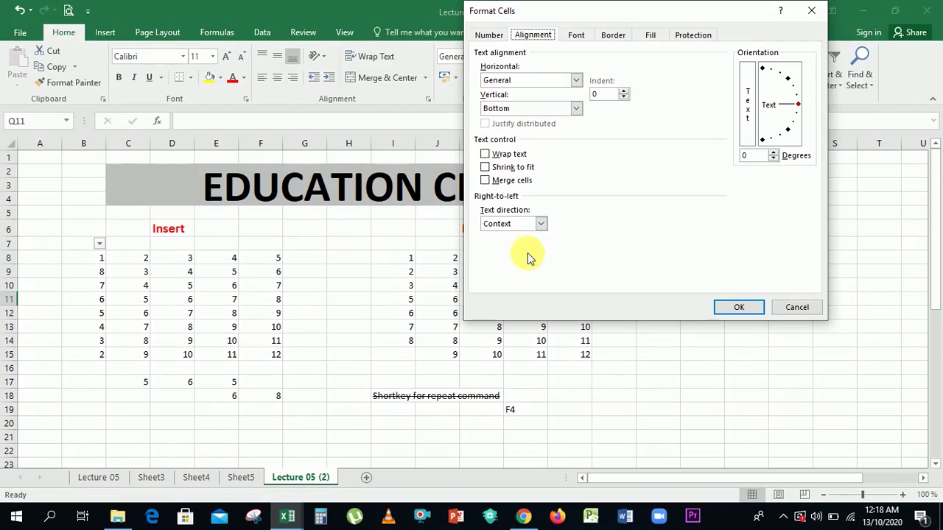
left_click(491, 38)
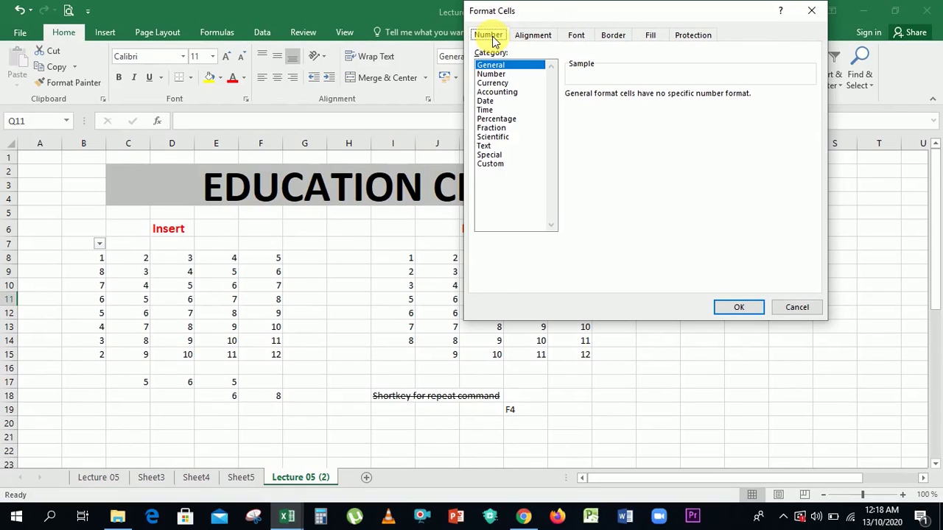
left_click(492, 83)
left_click(488, 101)
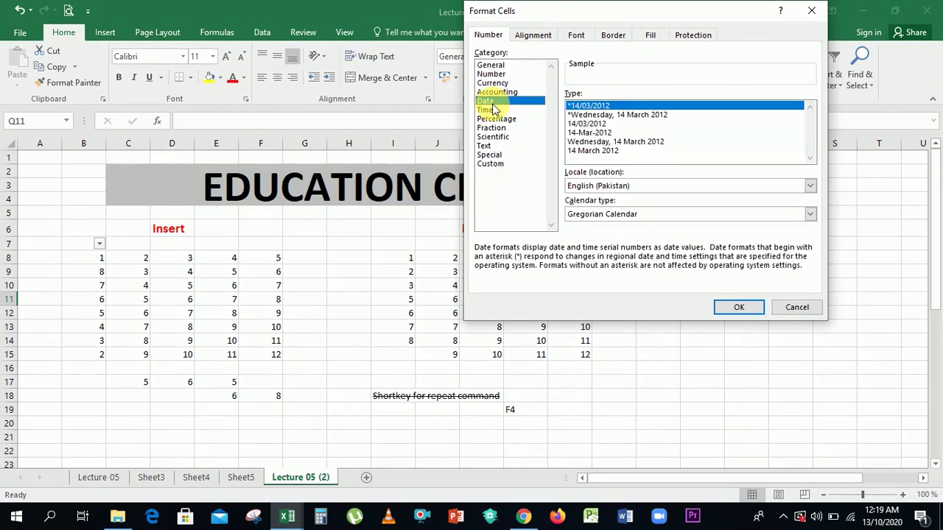
left_click(495, 119)
left_click(487, 146)
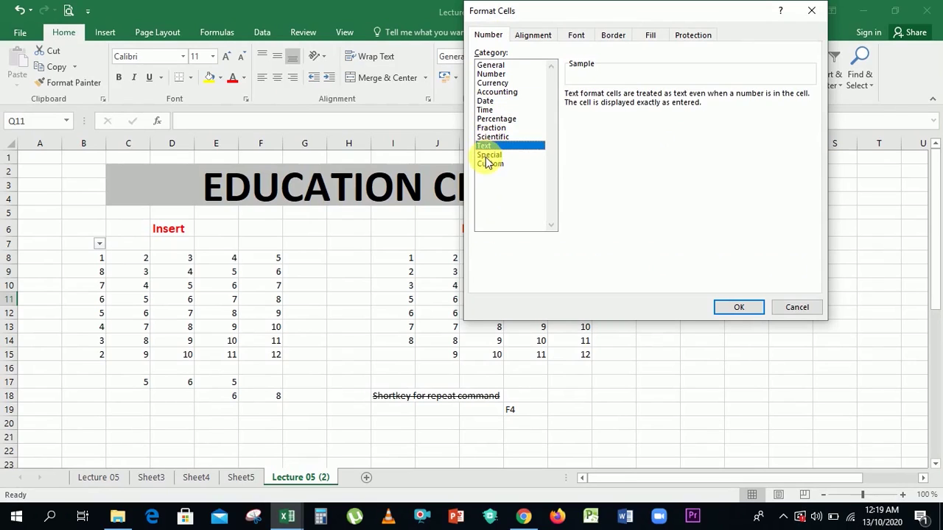
left_click(488, 155)
left_click(489, 127)
left_click(490, 120)
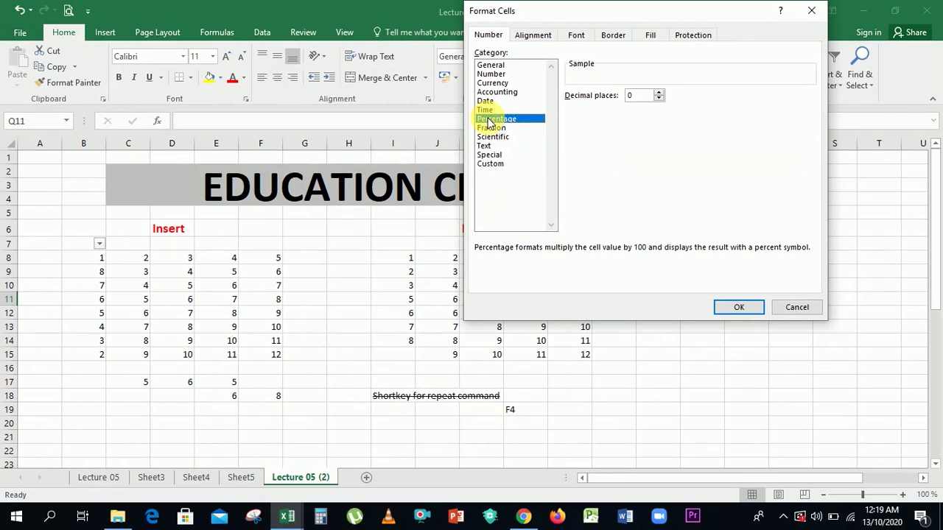
left_click(487, 137)
left_click(485, 102)
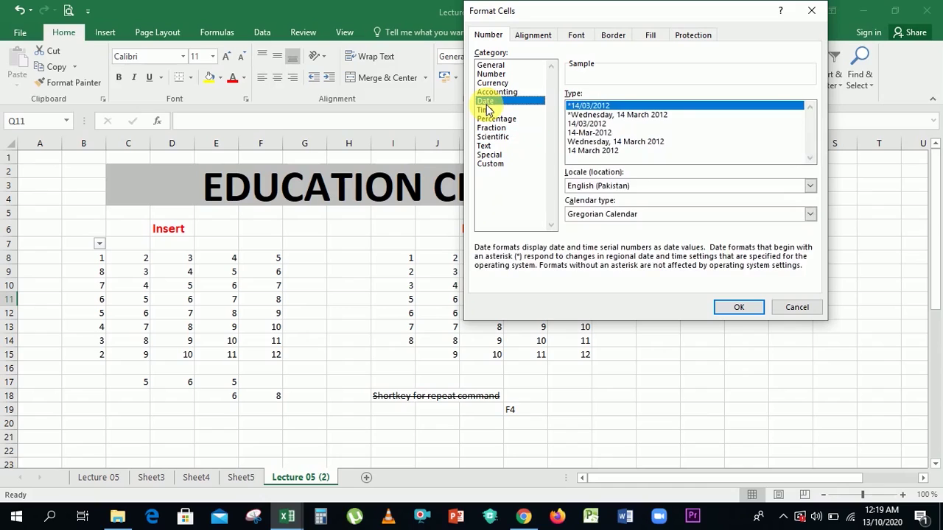
left_click(486, 109)
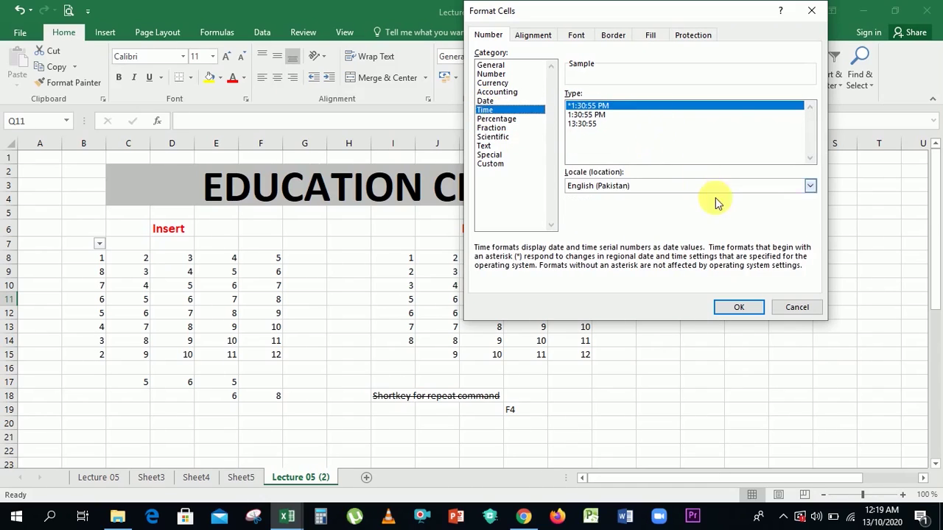
left_click(787, 310)
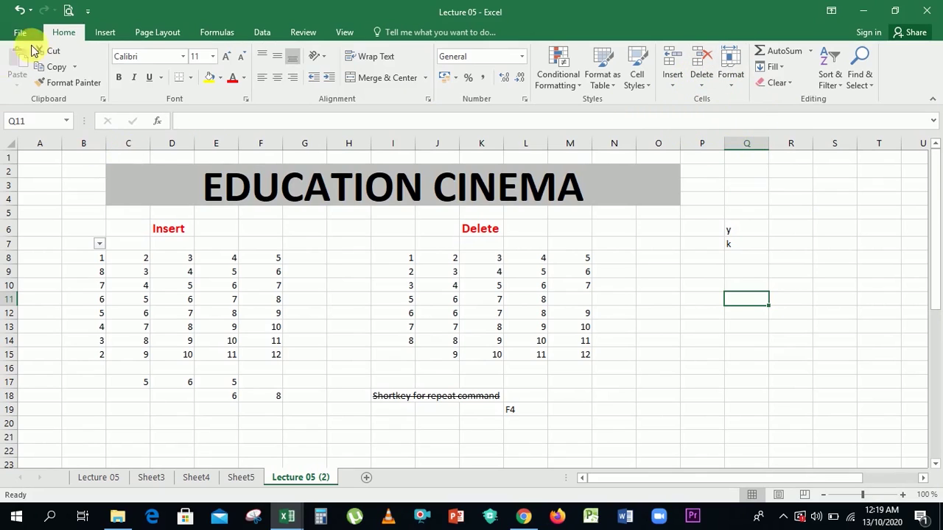
left_click(98, 36)
left_click(64, 32)
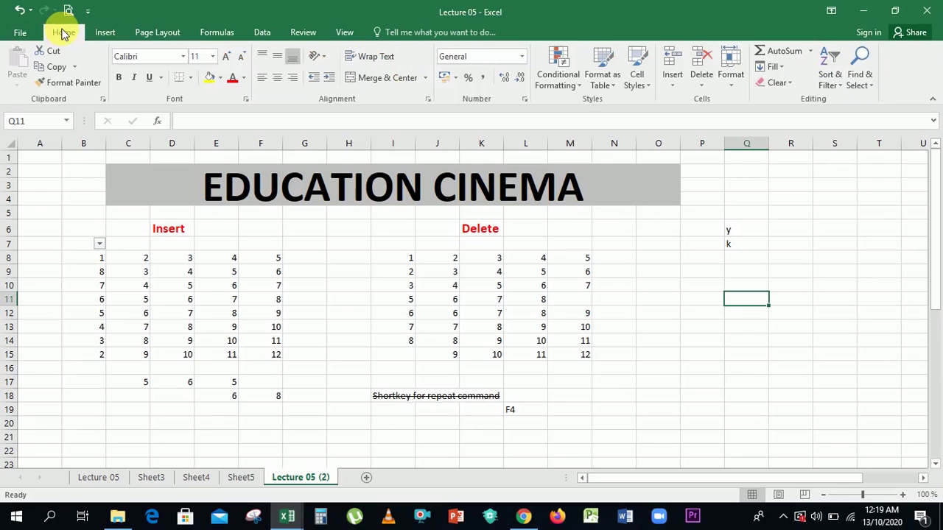
right_click(104, 406)
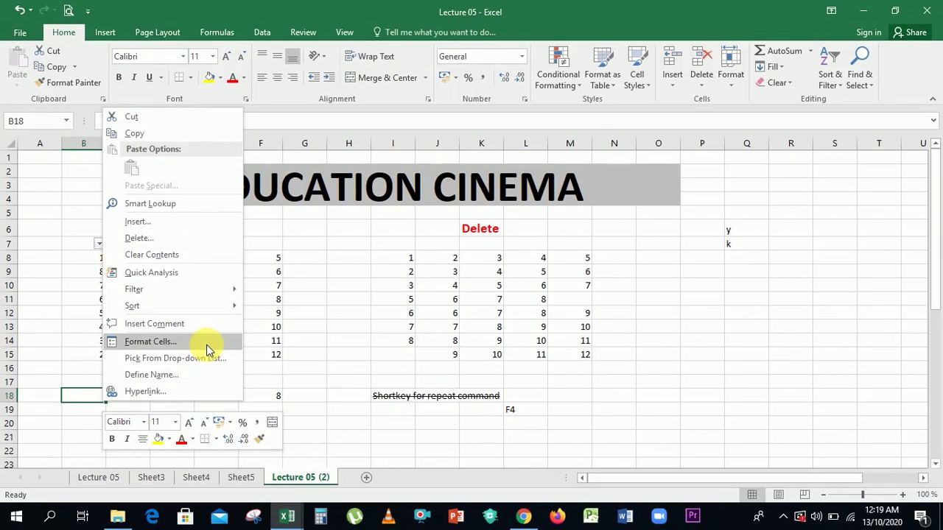
left_click(767, 308)
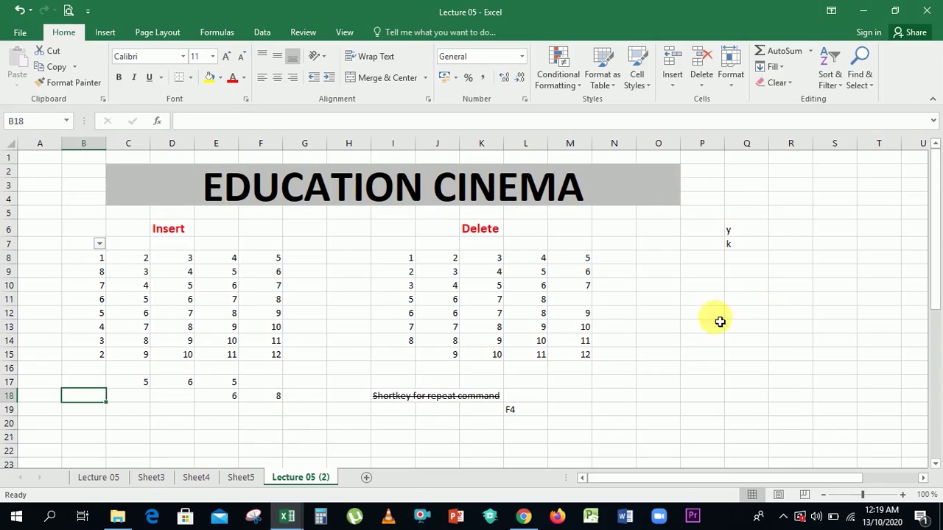
left_click(580, 371)
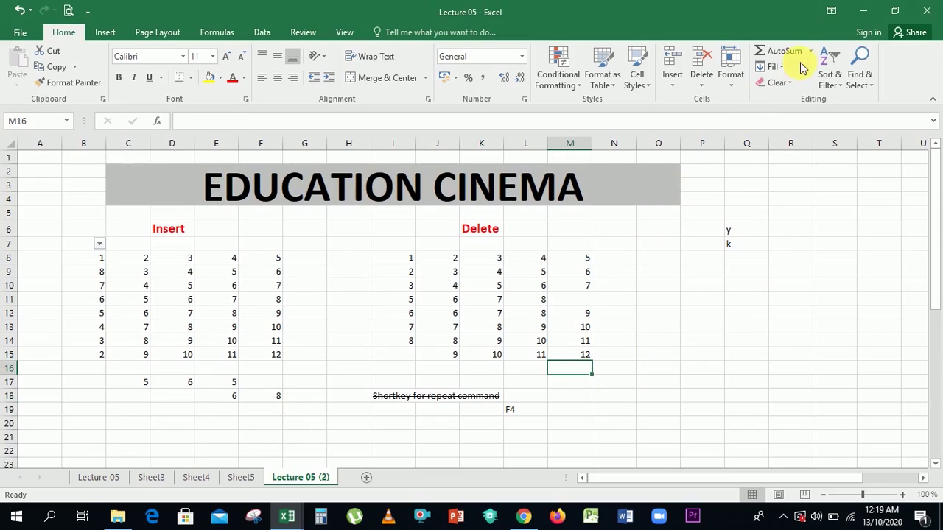
Total L8:L15 in L16 with a typed SUM formula, giving 61.
left_click(544, 370)
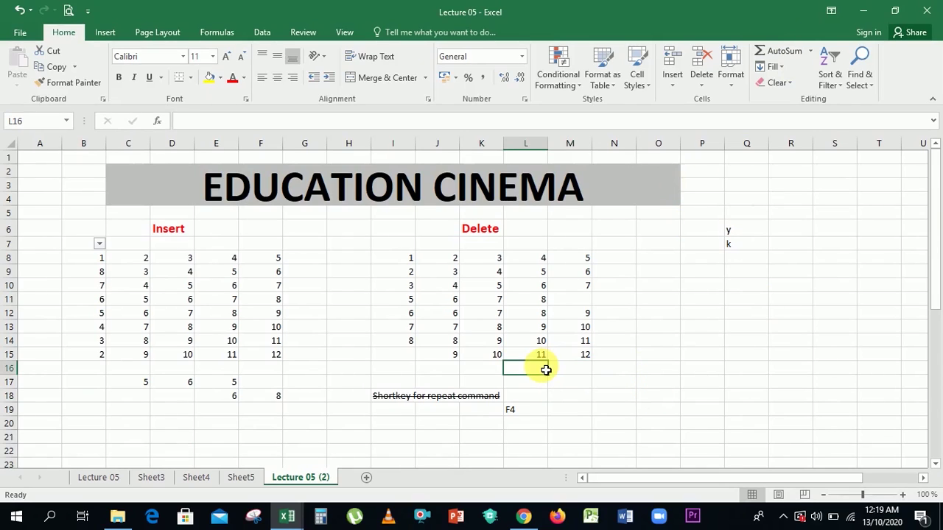
type("=sum")
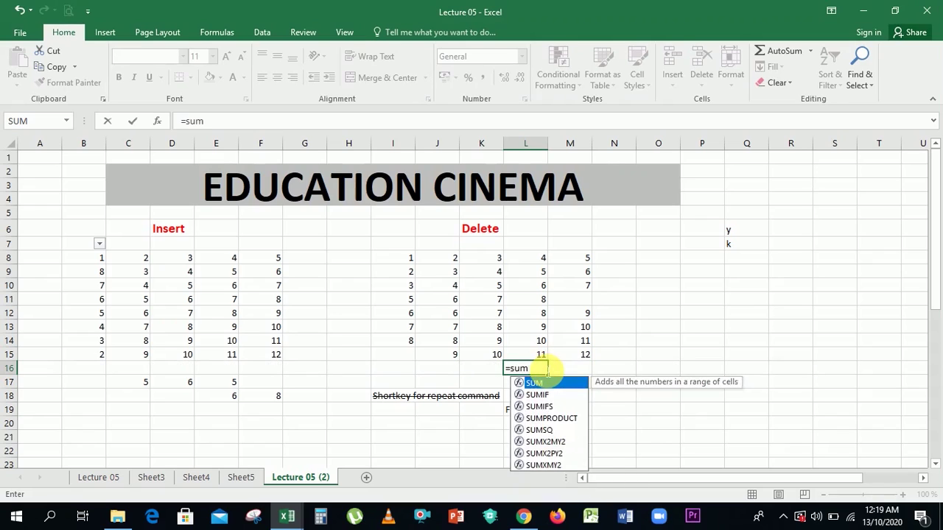
key("Tab")
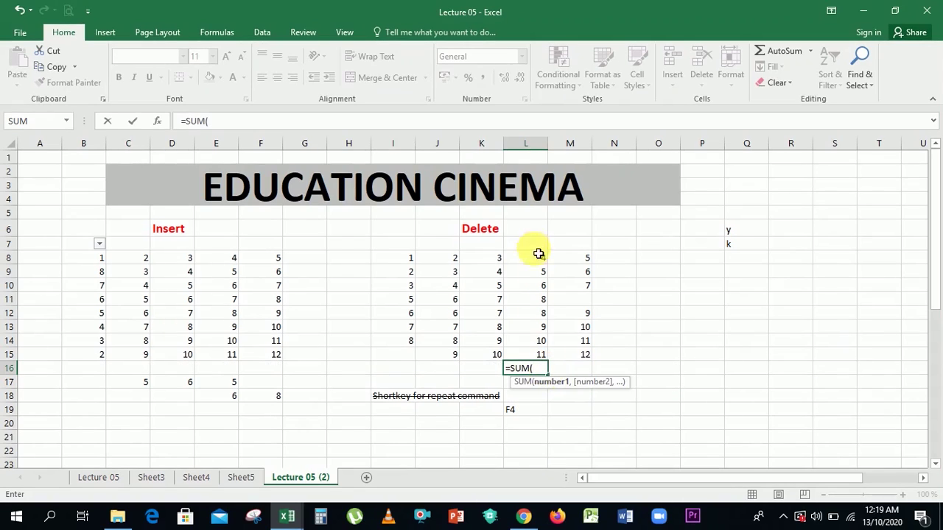
left_click_drag(534, 258, 528, 357)
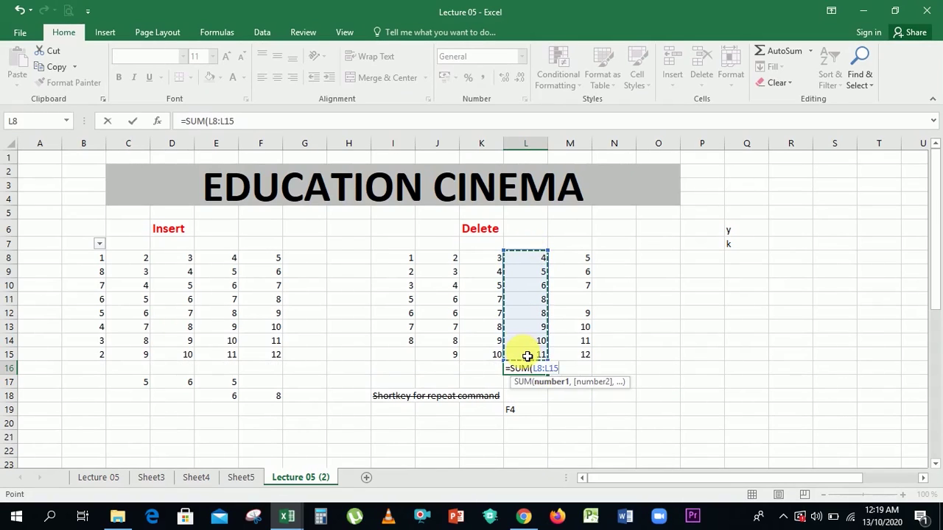
key("Return")
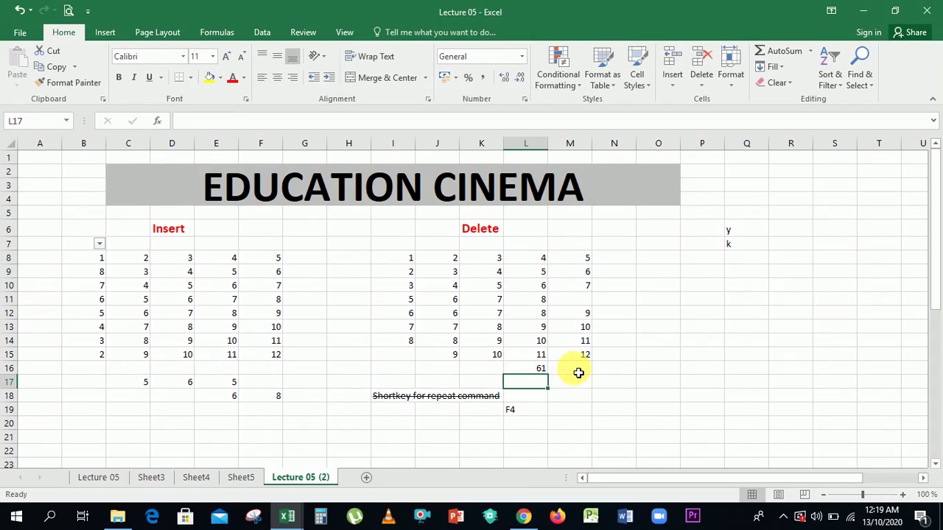
AutoSum K8:K15 in K16 (53) and copy the total left into J16 and I16.
left_click(491, 372)
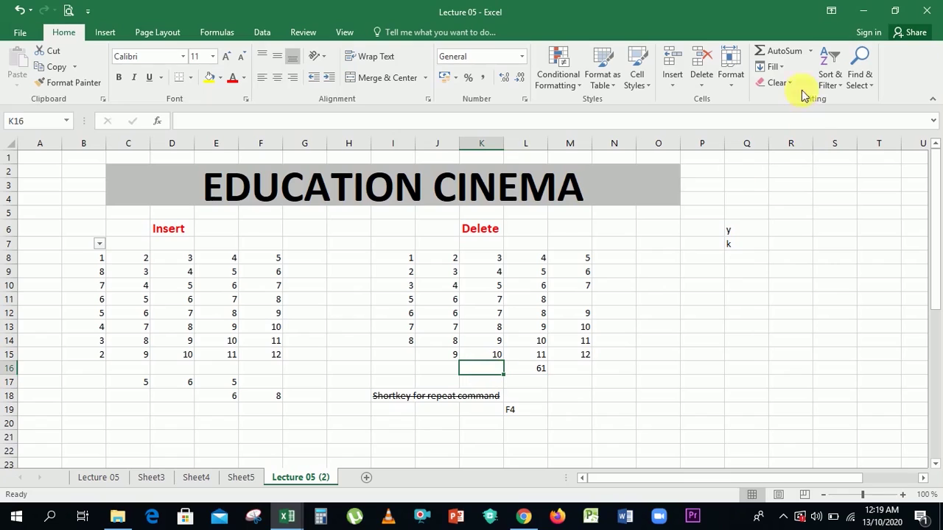
left_click(781, 54)
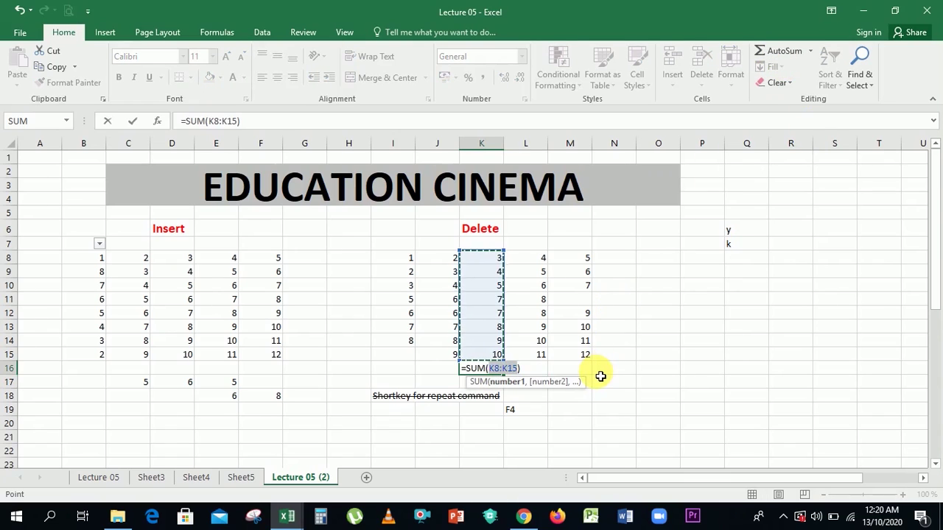
key("Return")
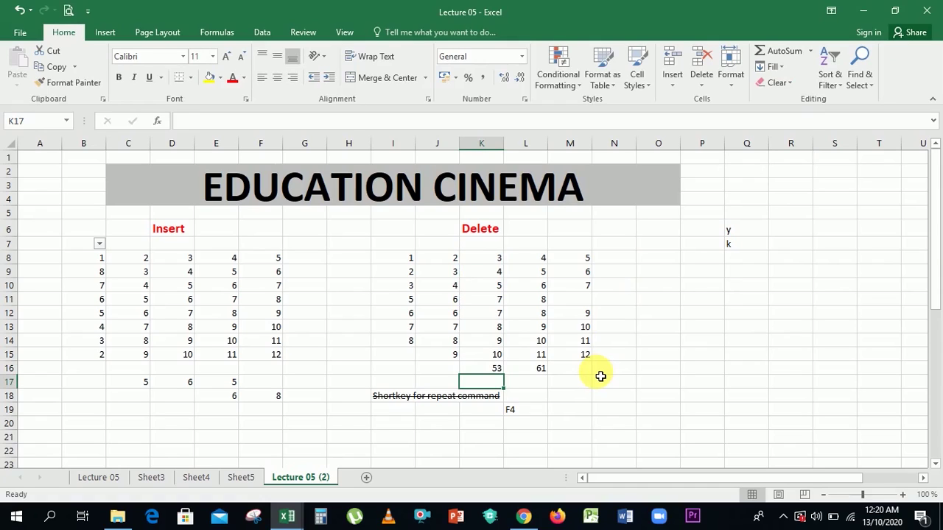
left_click(481, 370)
left_click_drag(509, 381, 400, 373)
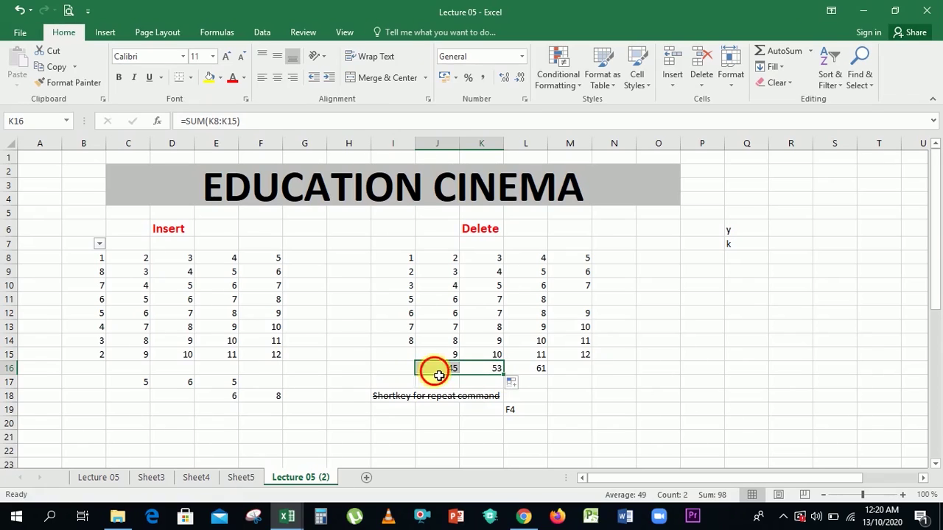
left_click(436, 373)
left_click_drag(460, 375, 396, 373)
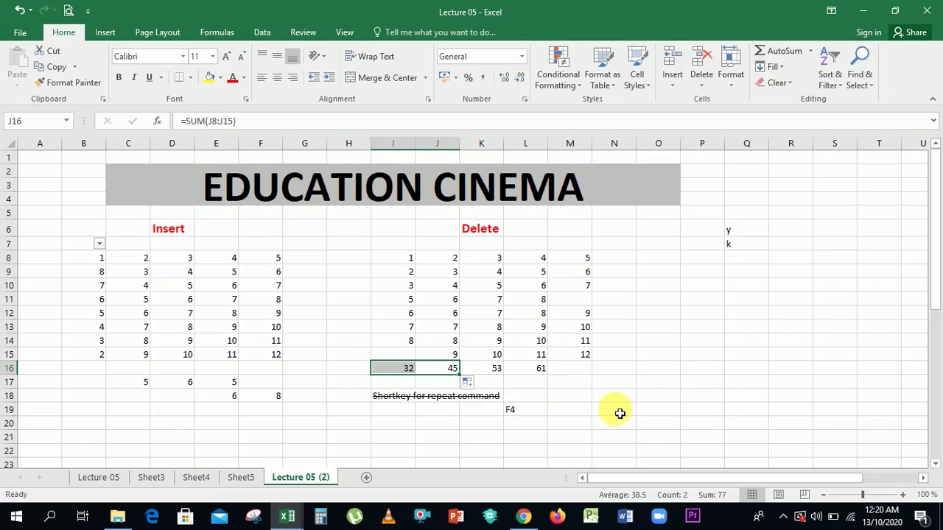
left_click(619, 411)
Copy the L16 total formula right into M16, giving 60.
left_click(531, 370)
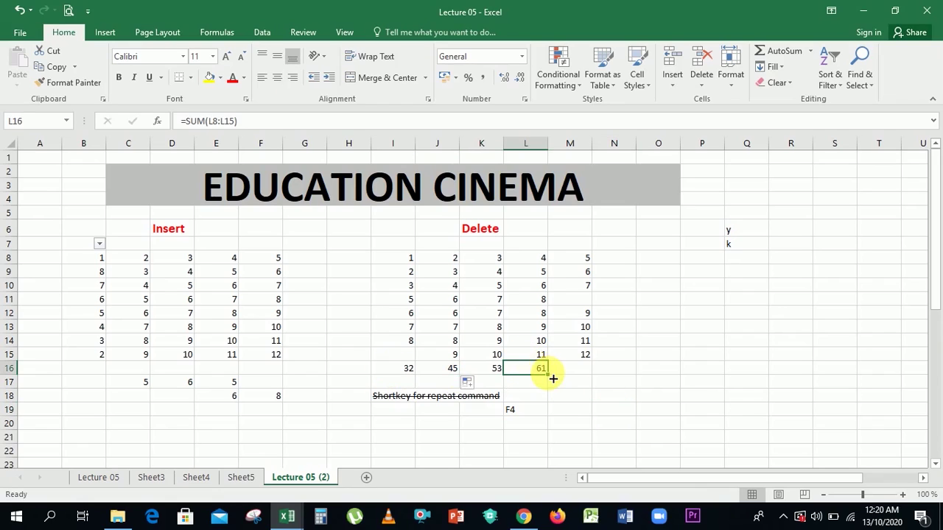
left_click_drag(552, 380, 582, 370)
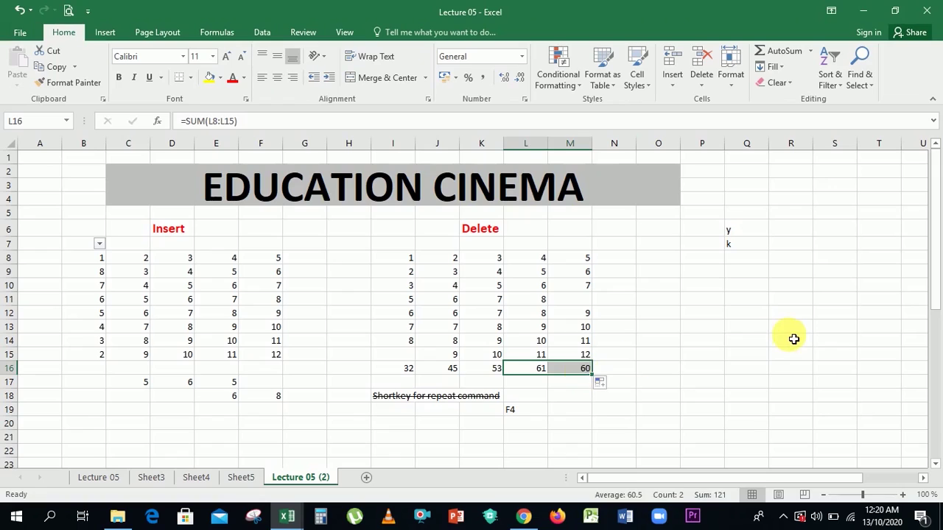
left_click(794, 340)
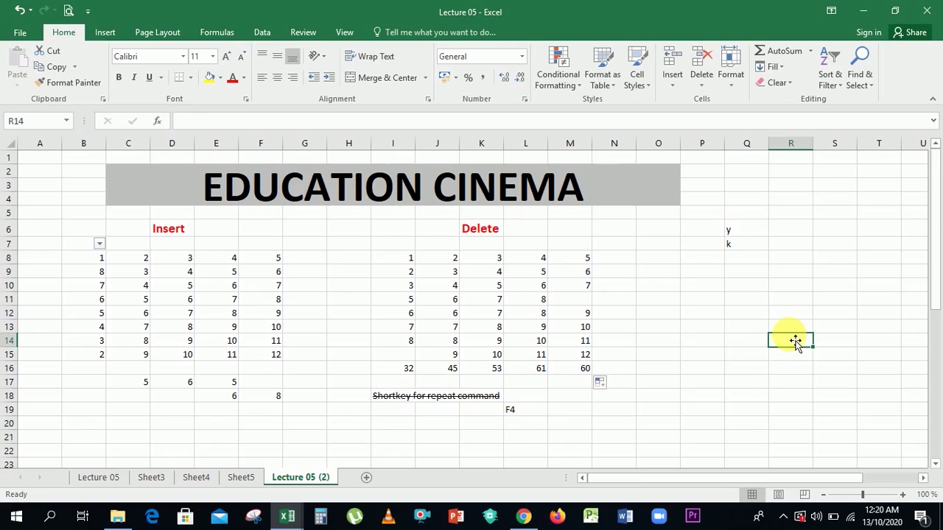
Repeat the letter k from Q7 down through Q8:Q15 with F4.
left_click(752, 264)
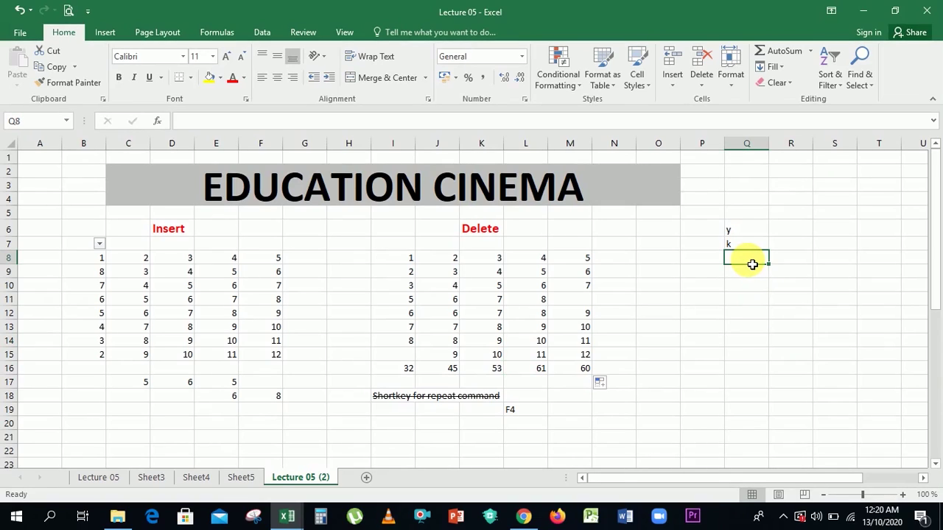
key("F4")
key("shift+Down")
key("shift+Down")
key("shift+Down")
key("shift+Down")
key("shift+Down")
key("shift+Down")
key("shift+Down")
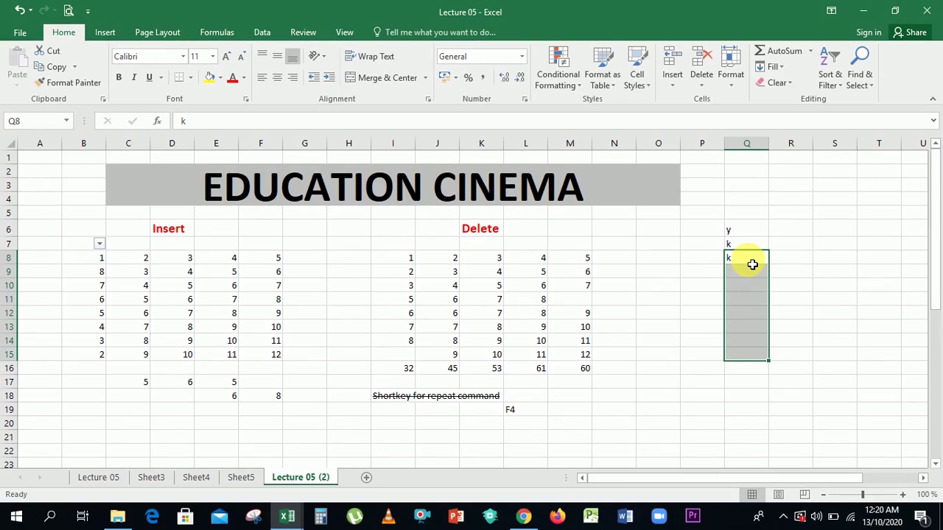
key("F4")
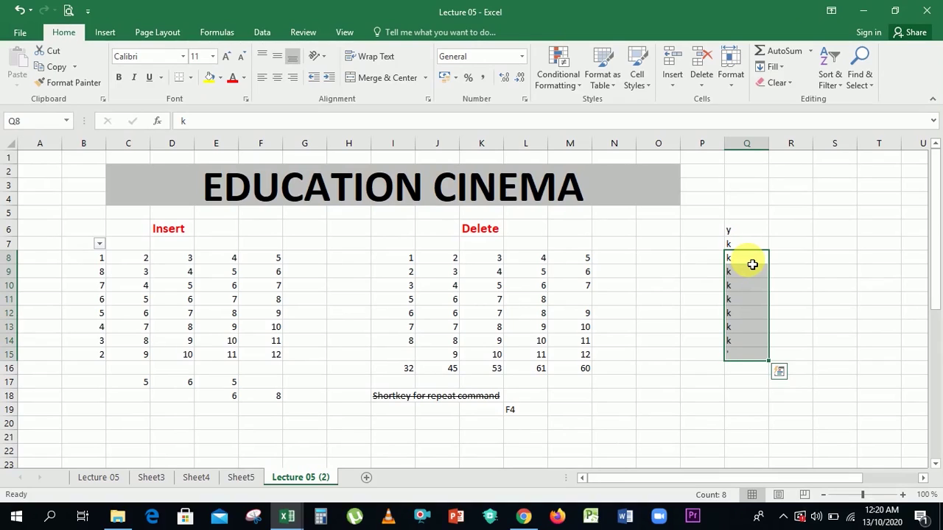
key("Right")
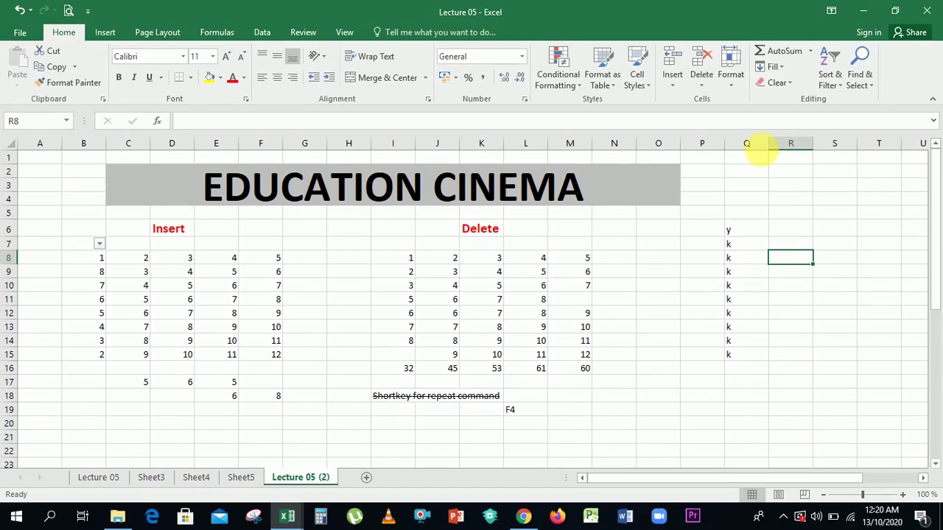
Look through the Home tab's Fill and Clear menus without changing anything.
left_click(778, 68)
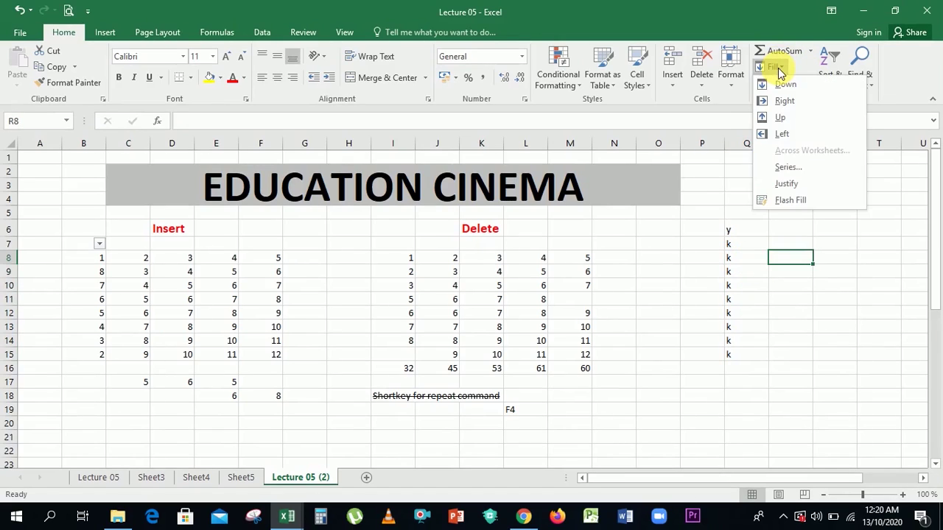
left_click(780, 70)
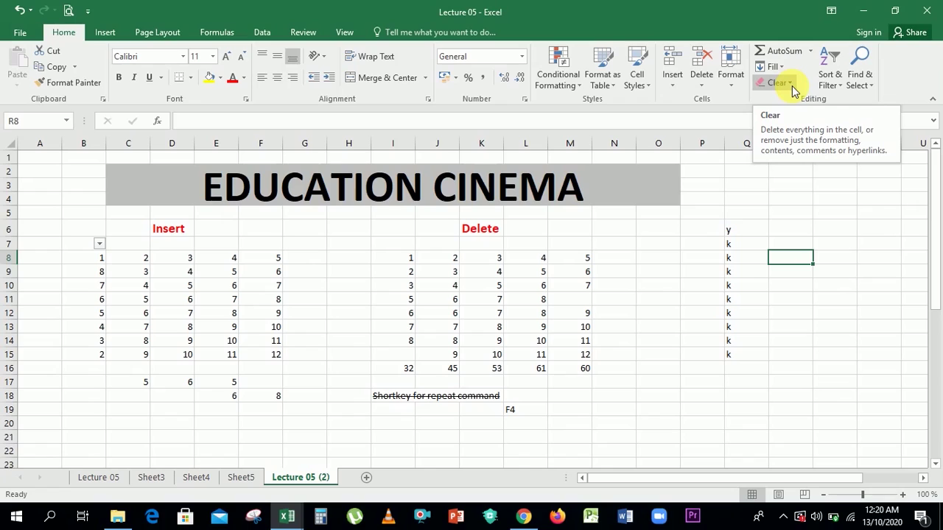
left_click(794, 90)
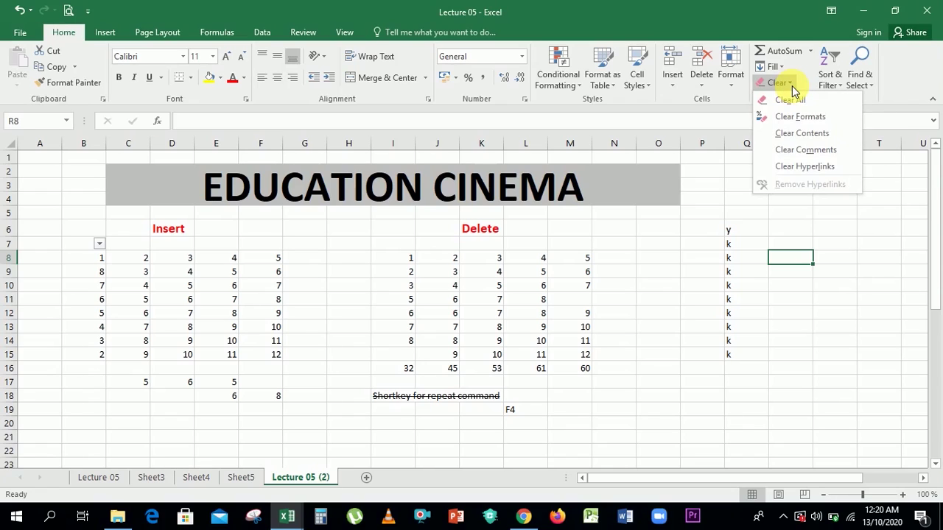
left_click(793, 87)
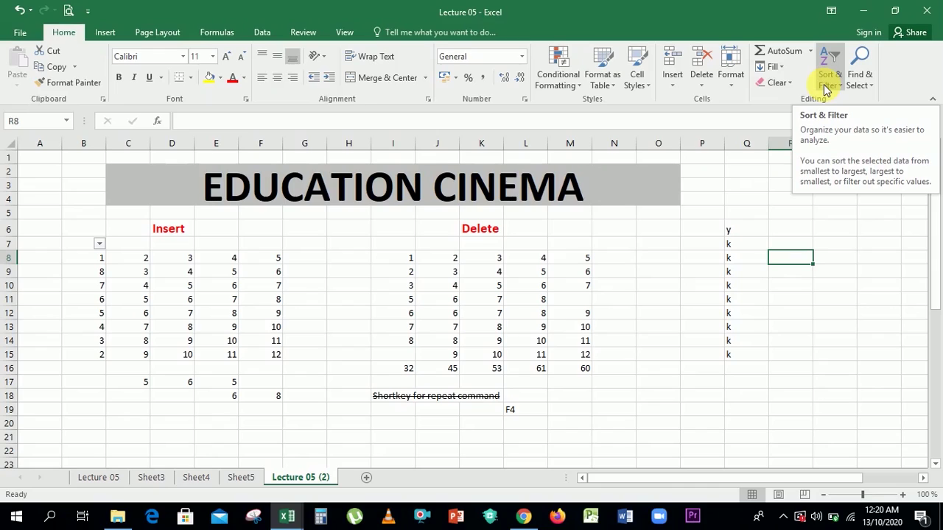
Select B8, the first number of the Insert table, and show the Sort & Filter choices.
left_click(842, 292)
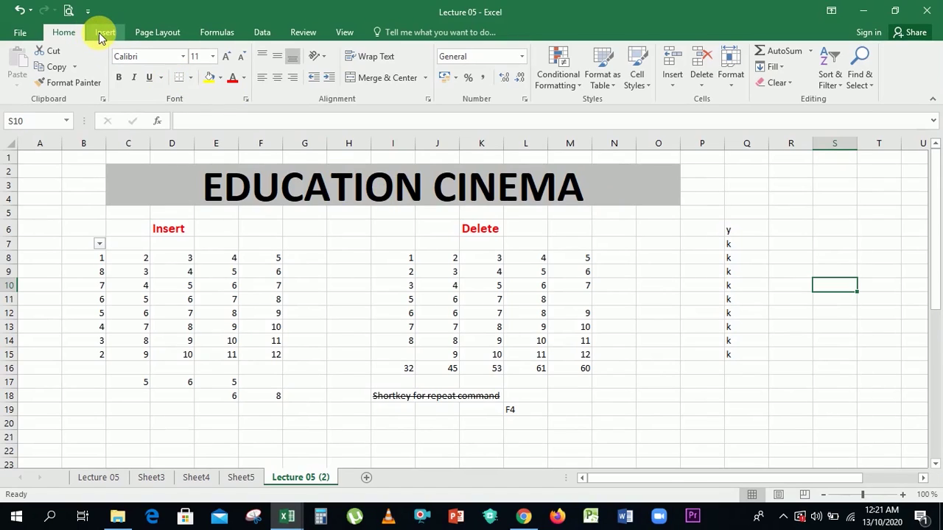
left_click(93, 262)
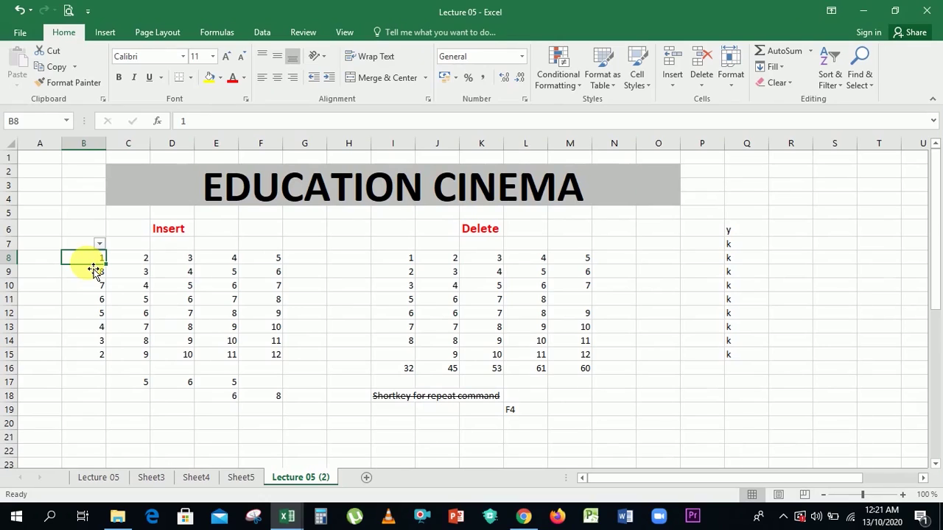
left_click(838, 82)
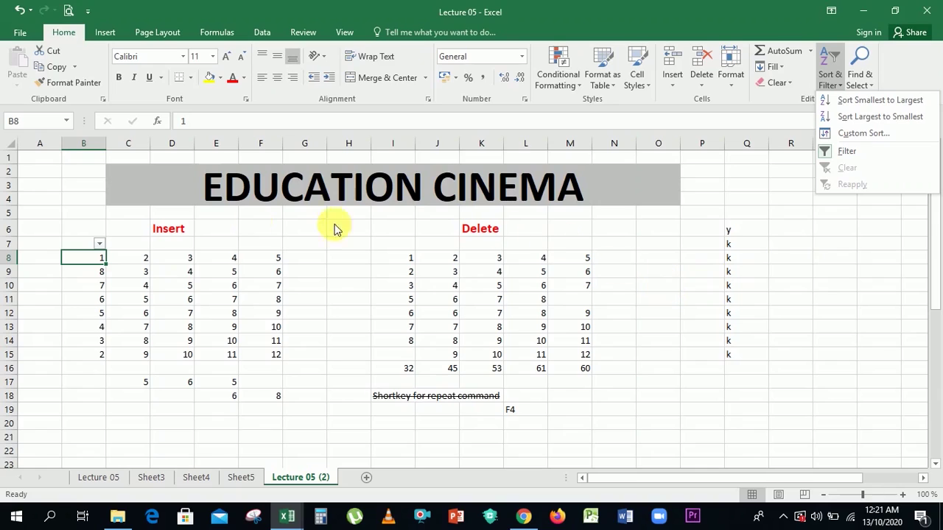
Select C7:C15, turn off the column B filter, and apply a new filter on column C.
left_click(132, 276)
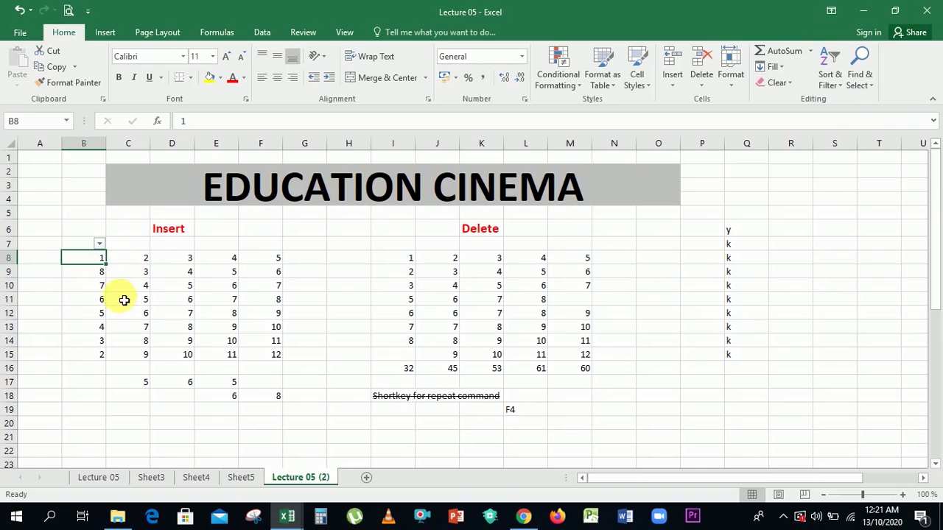
left_click(123, 299)
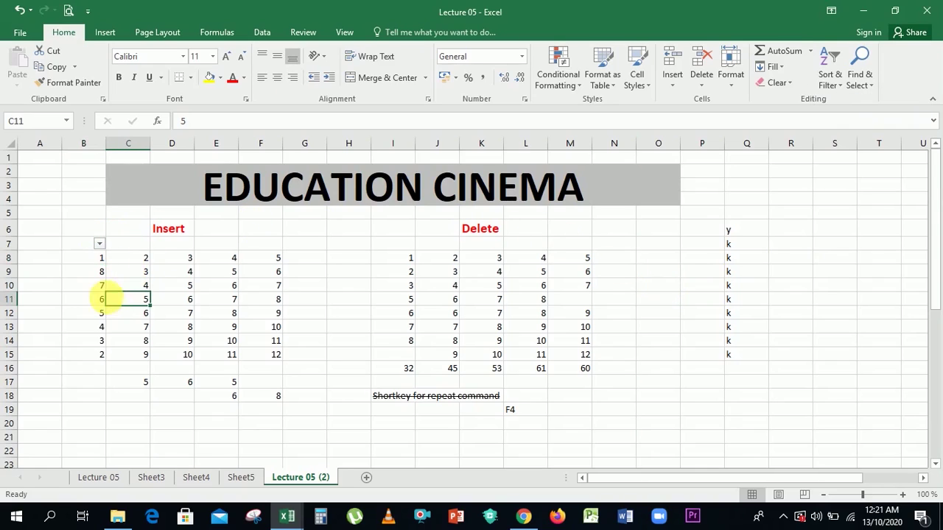
left_click(144, 250)
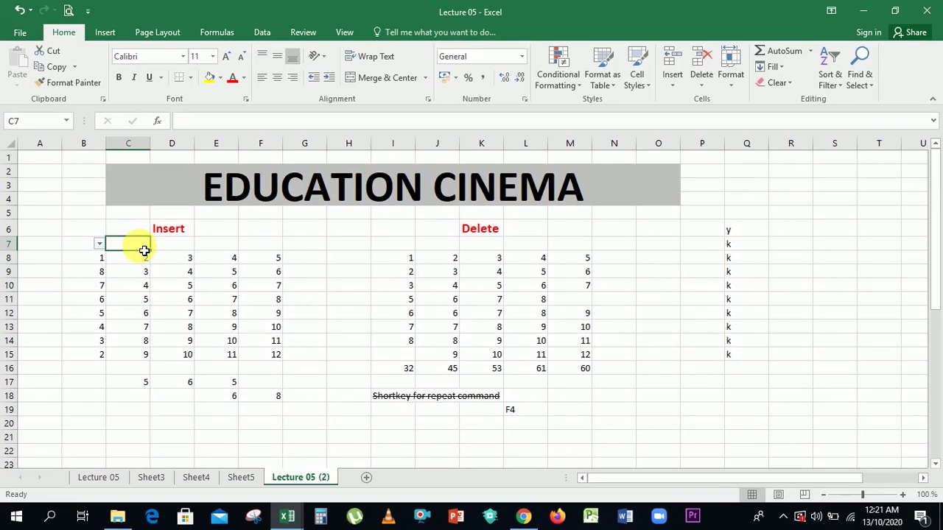
key("shift+Down")
key("shift+Down")
key("shift+Down")
key("shift+Down")
key("shift+Down")
key("shift+Down")
key("shift+Down")
key("shift+Down")
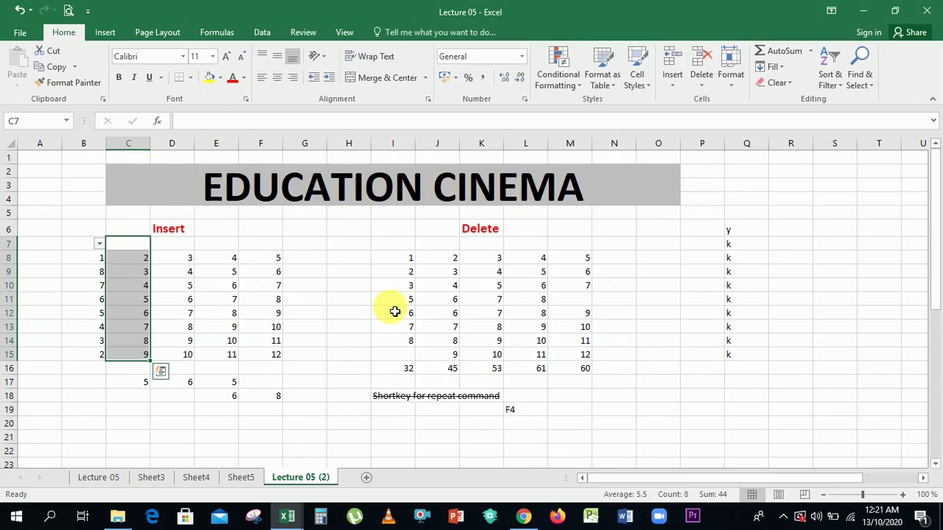
left_click(826, 87)
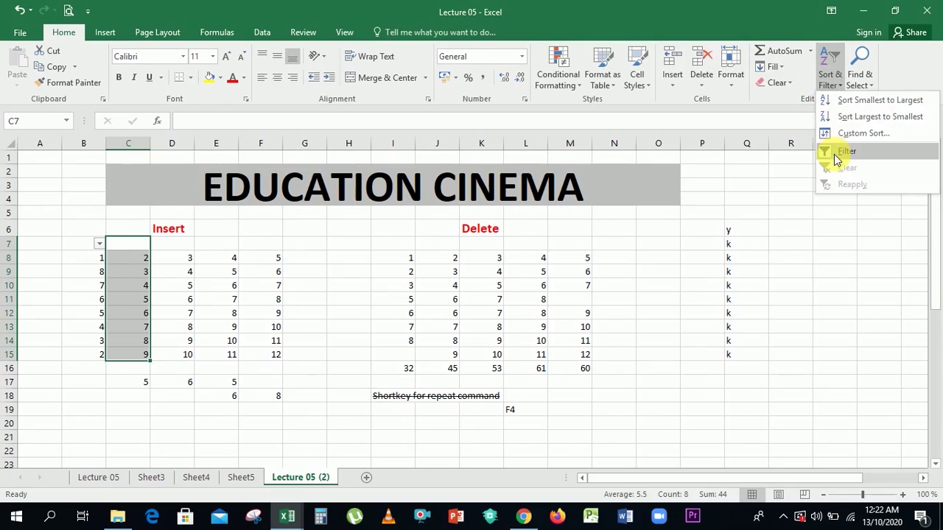
left_click(835, 155)
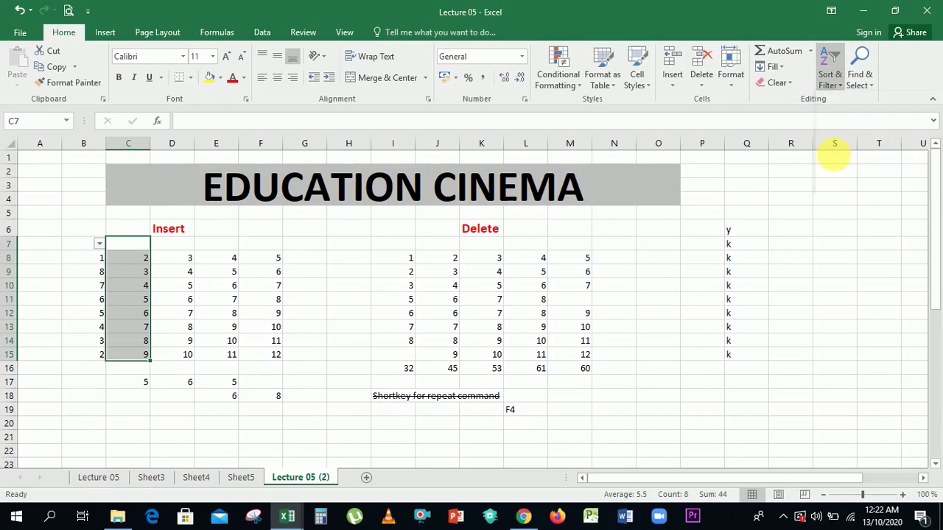
left_click(829, 75)
left_click(846, 152)
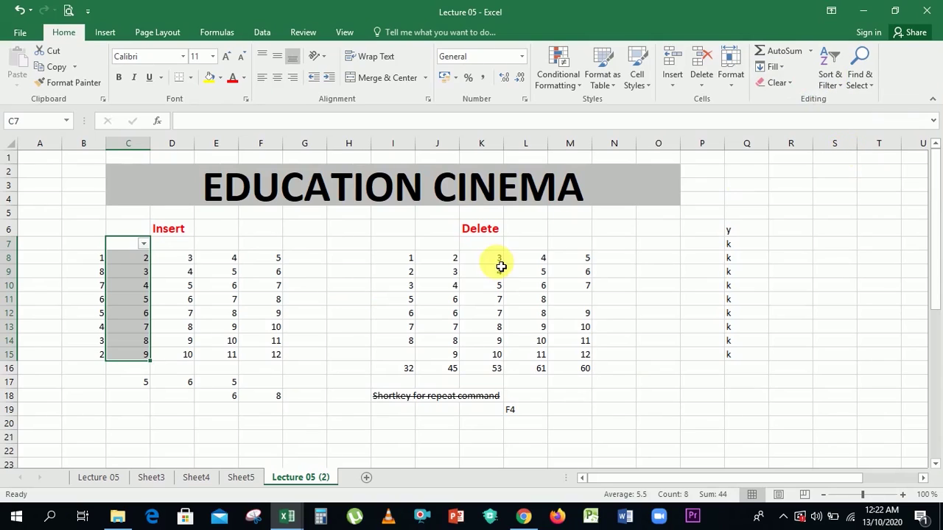
left_click(117, 408)
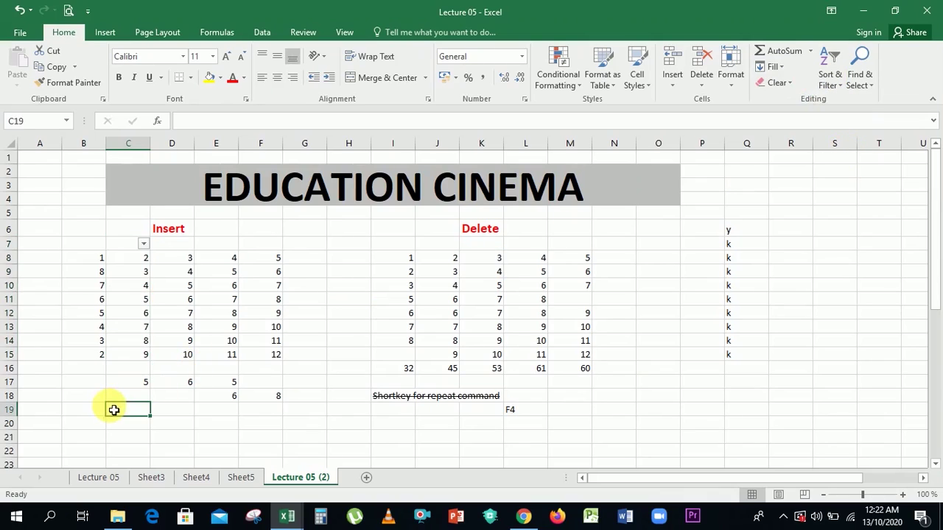
Sort column C largest to smallest, continuing with the current selection only.
left_click(144, 246)
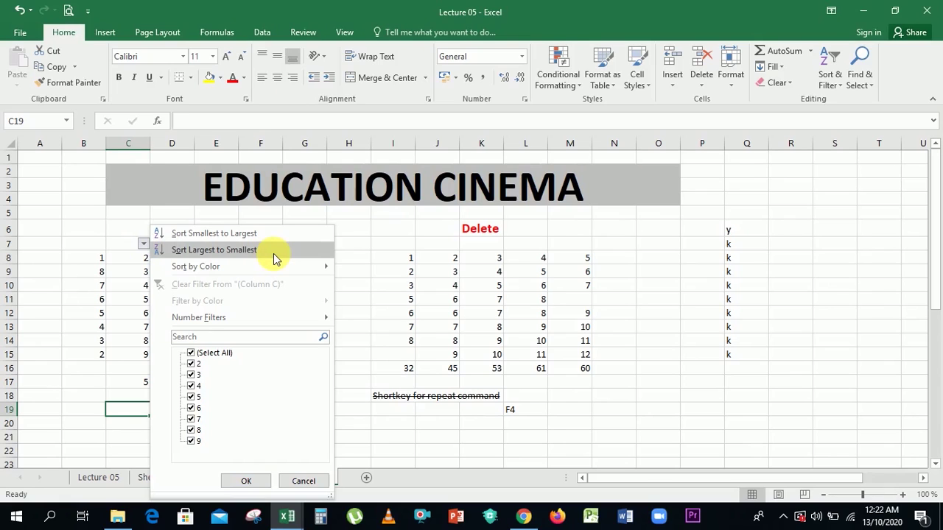
left_click(273, 253)
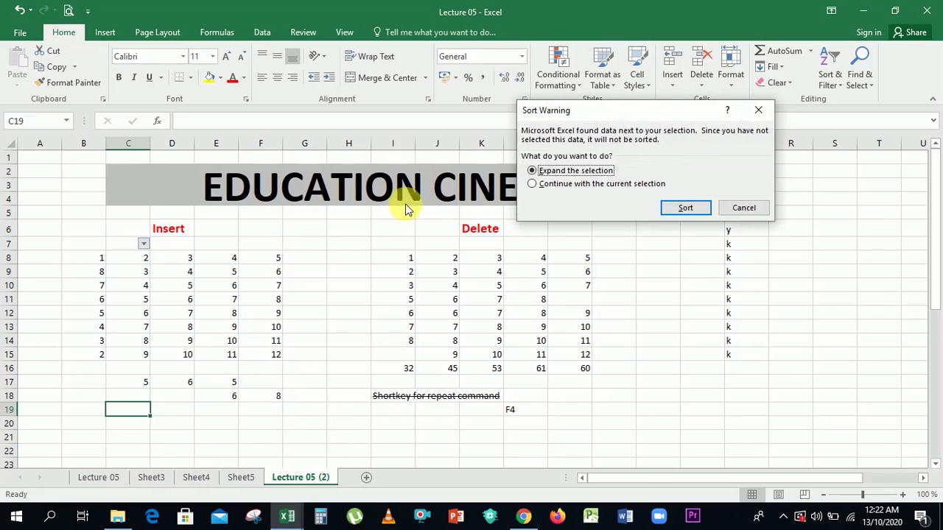
left_click(626, 187)
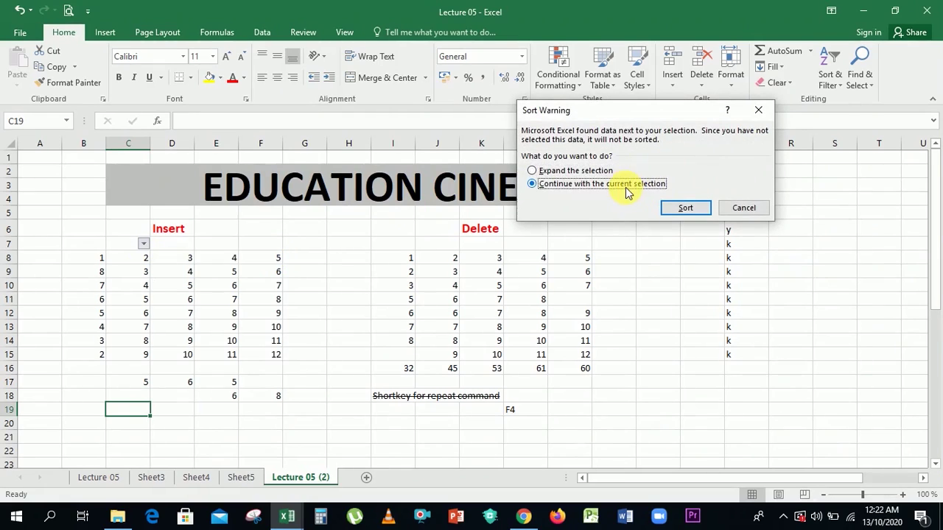
left_click(675, 212)
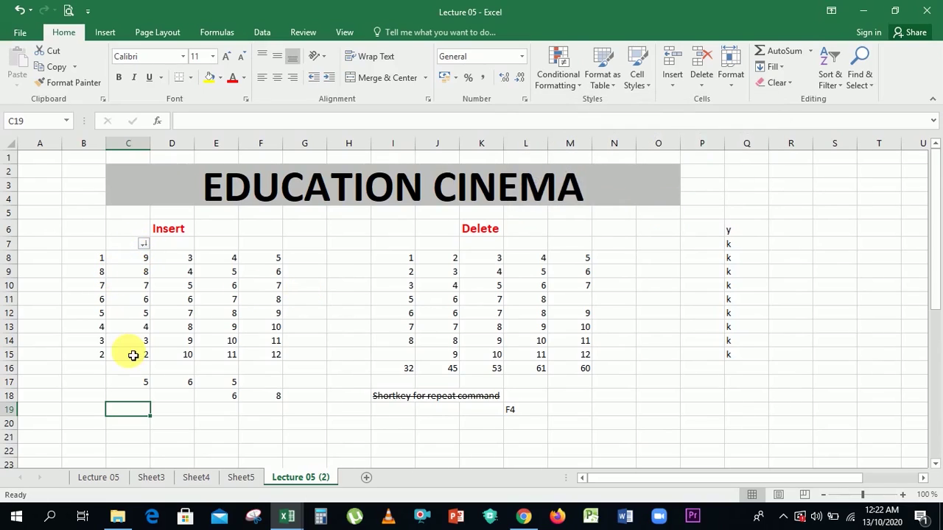
left_click(190, 246)
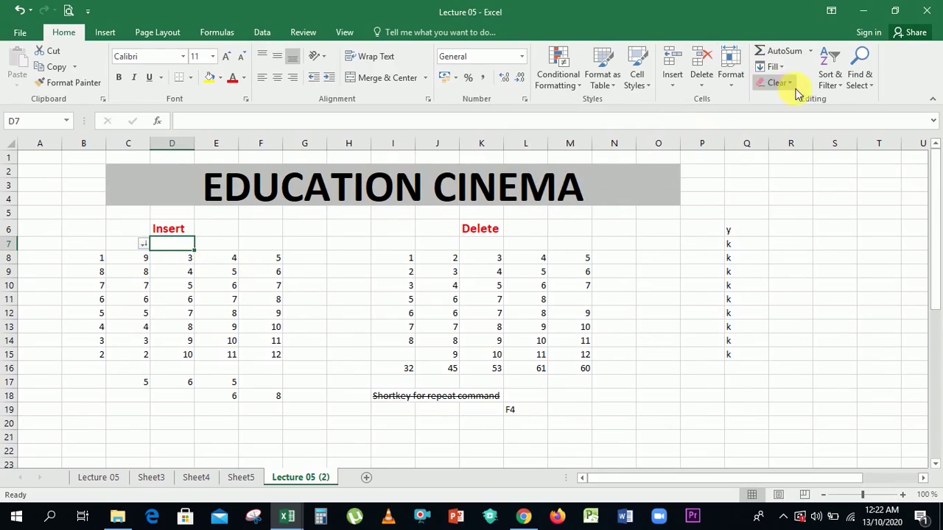
left_click(829, 82)
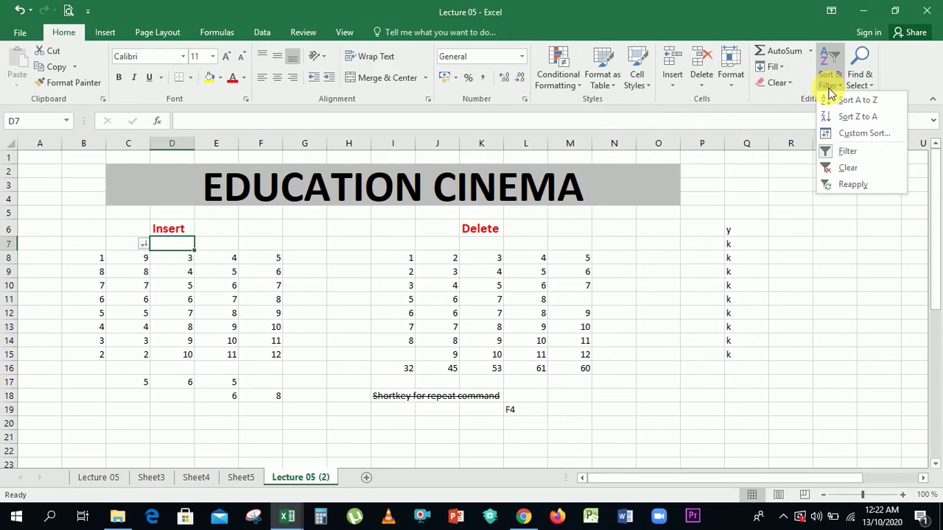
left_click(840, 135)
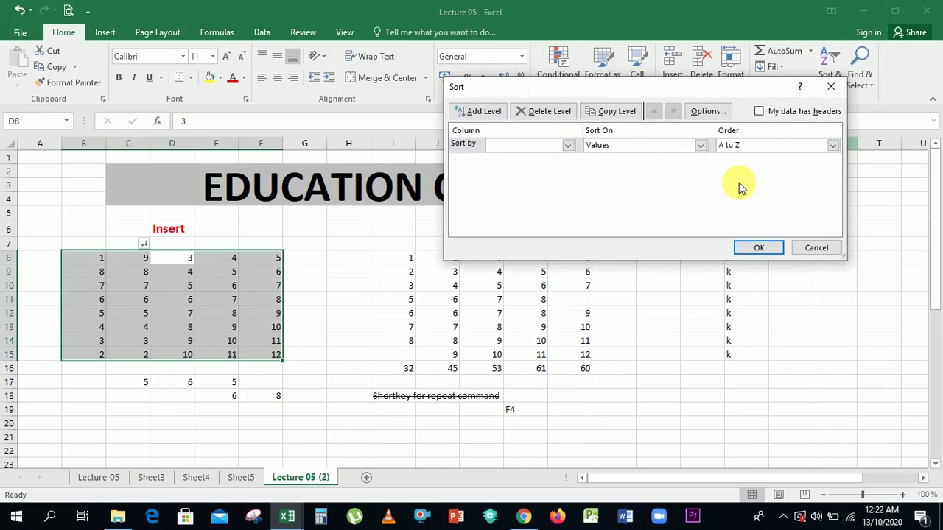
left_click(811, 249)
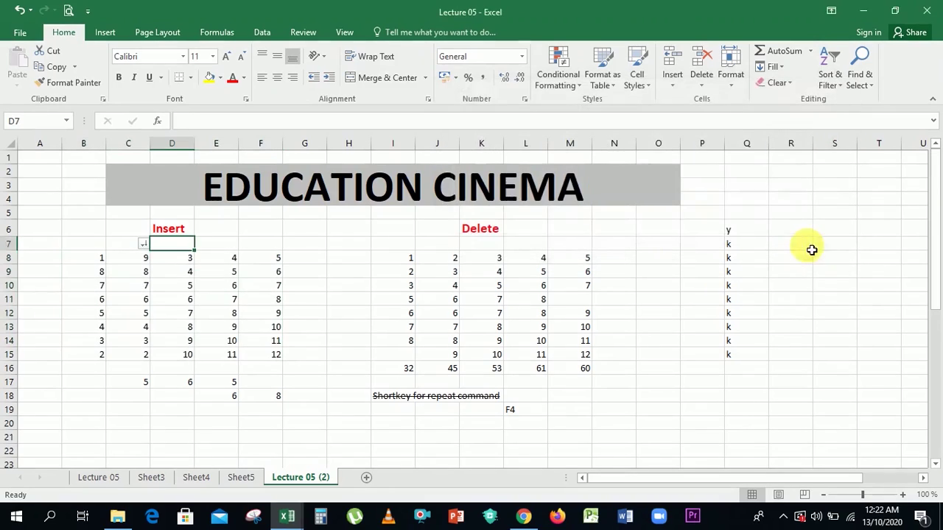
left_click(172, 274)
Apply an 'is less than 6' number filter to column C, leaving values 5, 4, 3, 2.
left_click(143, 244)
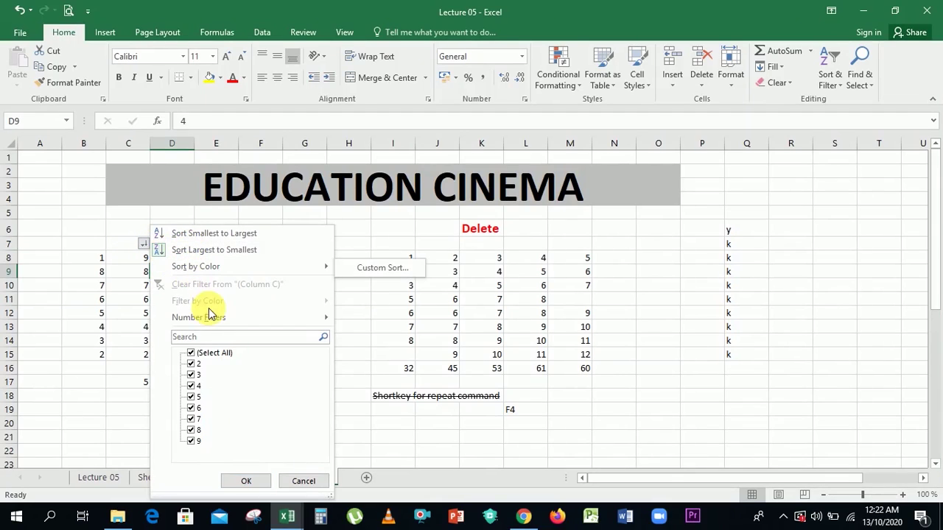
mouse_move(311, 273)
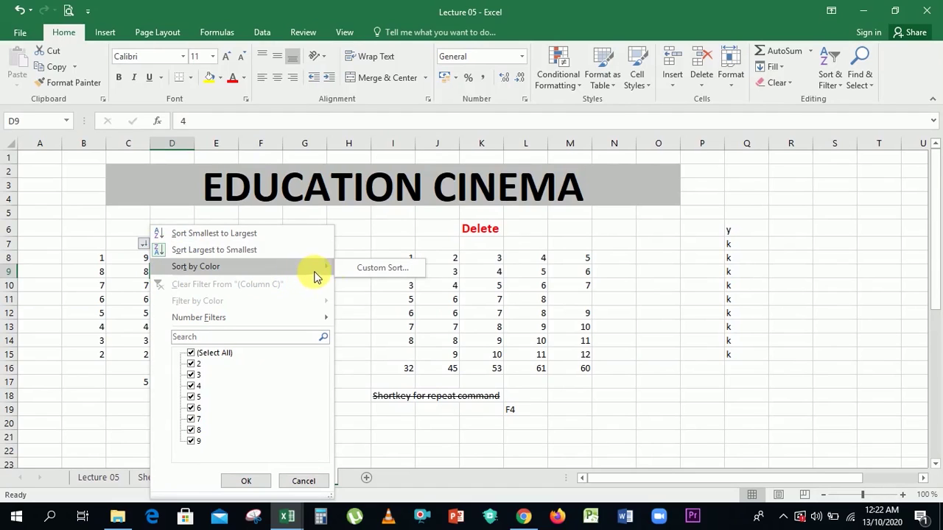
mouse_move(313, 325)
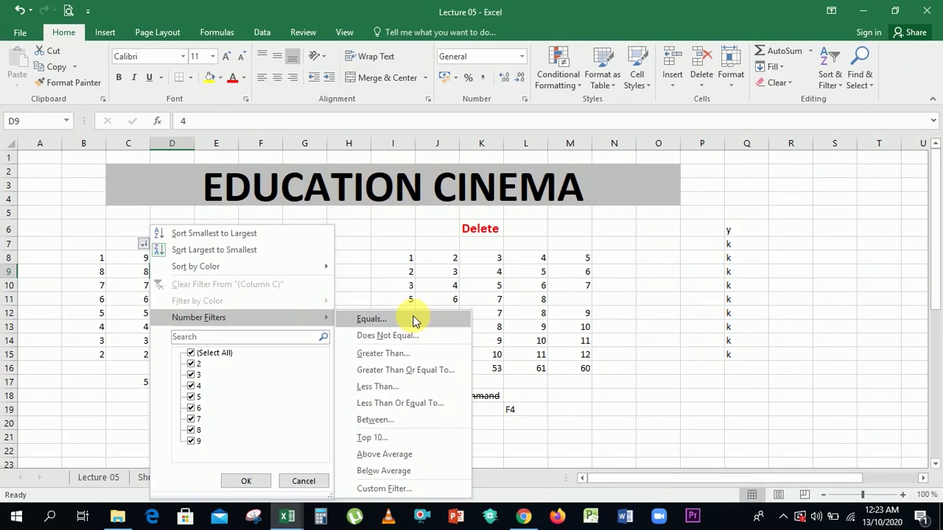
left_click(191, 364)
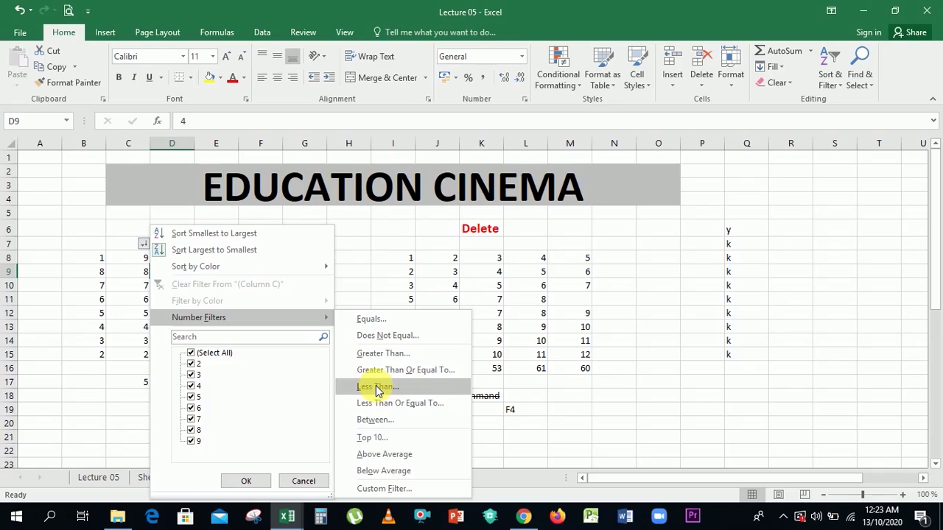
left_click(377, 389)
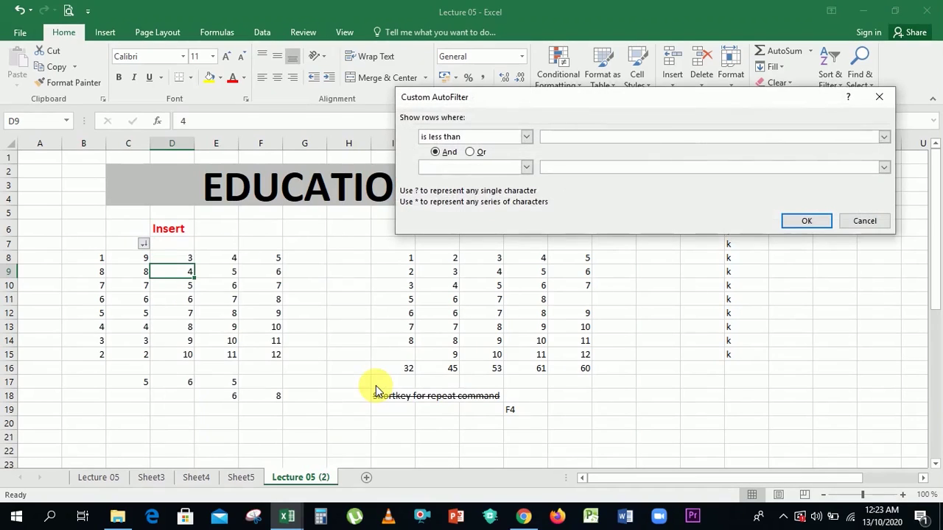
type("6")
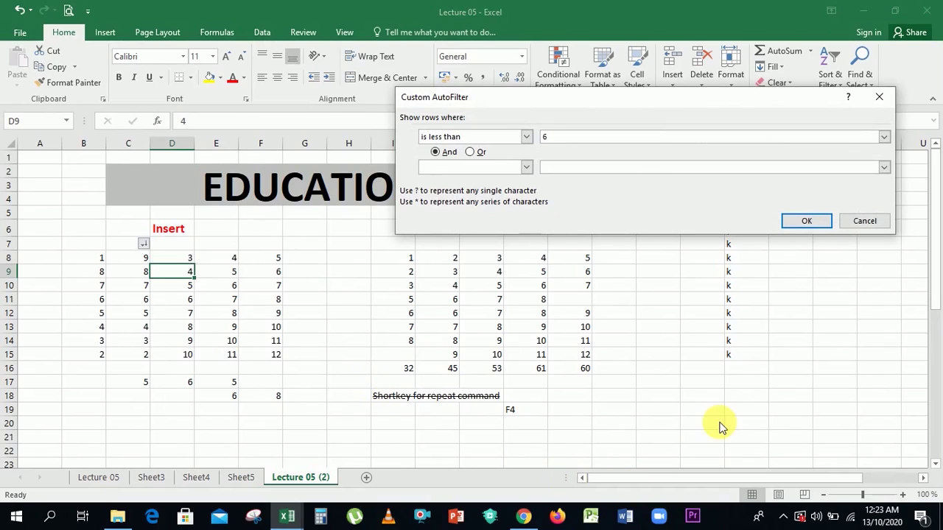
left_click(807, 222)
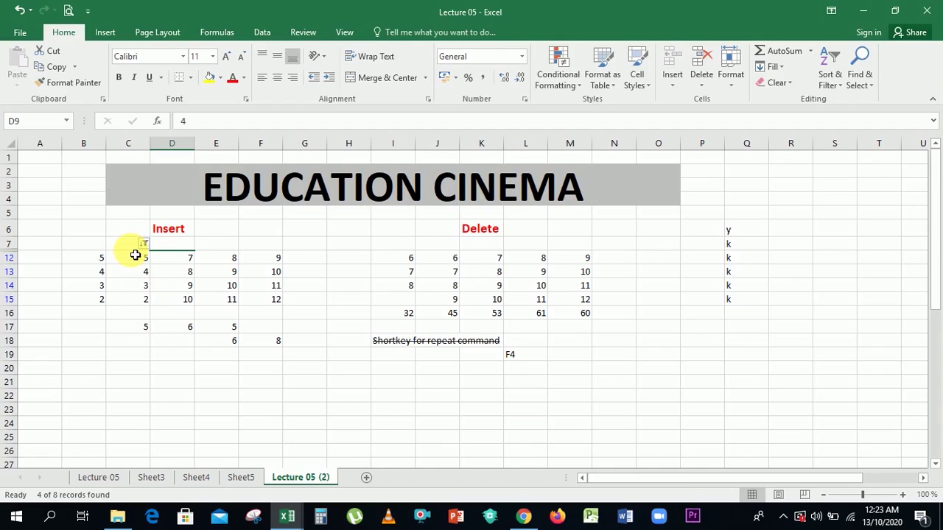
Shade cell C7 with a yellow fill colour.
left_click(126, 244)
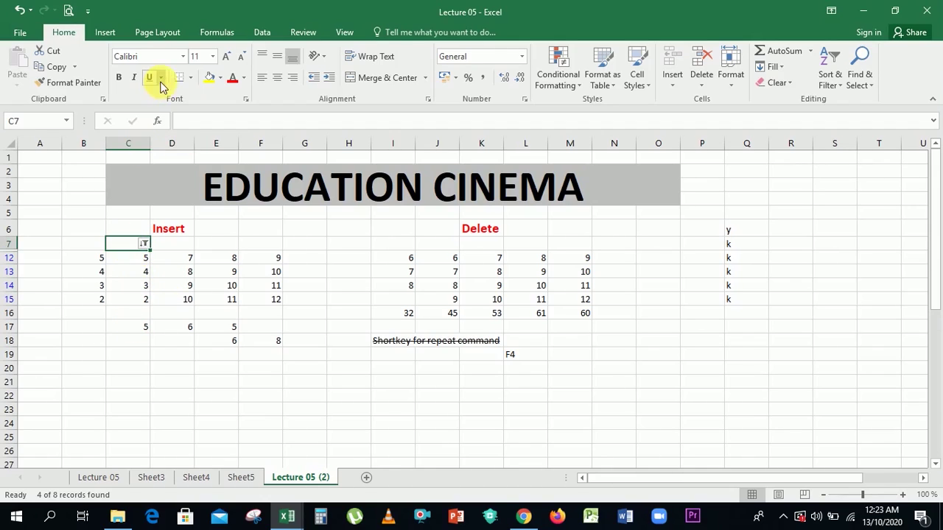
left_click(209, 79)
left_click(156, 437)
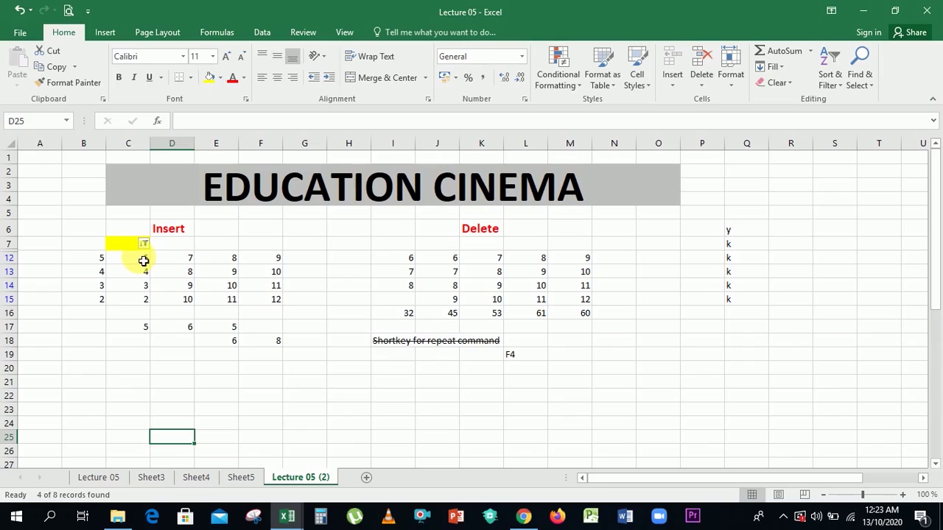
Change column C's filter to 'is greater than 7', leaving values 9 and 8.
left_click(147, 244)
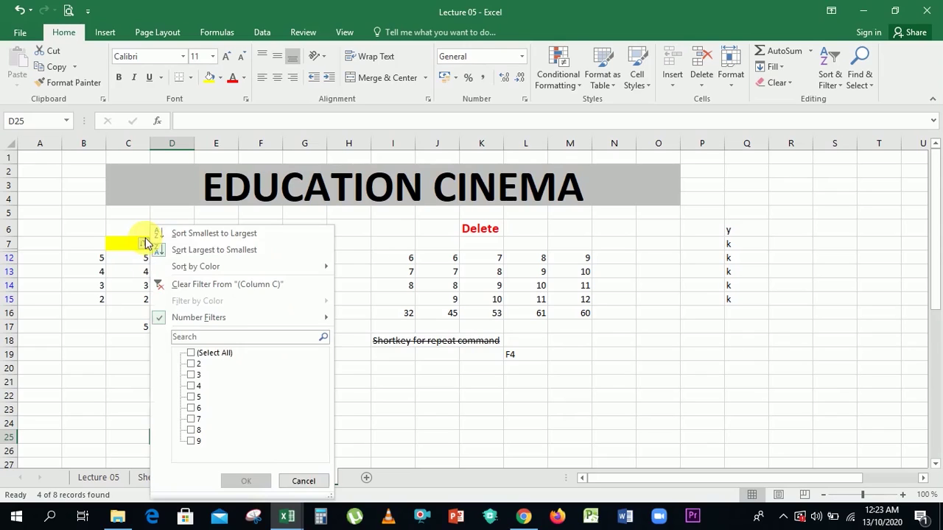
left_click(207, 355)
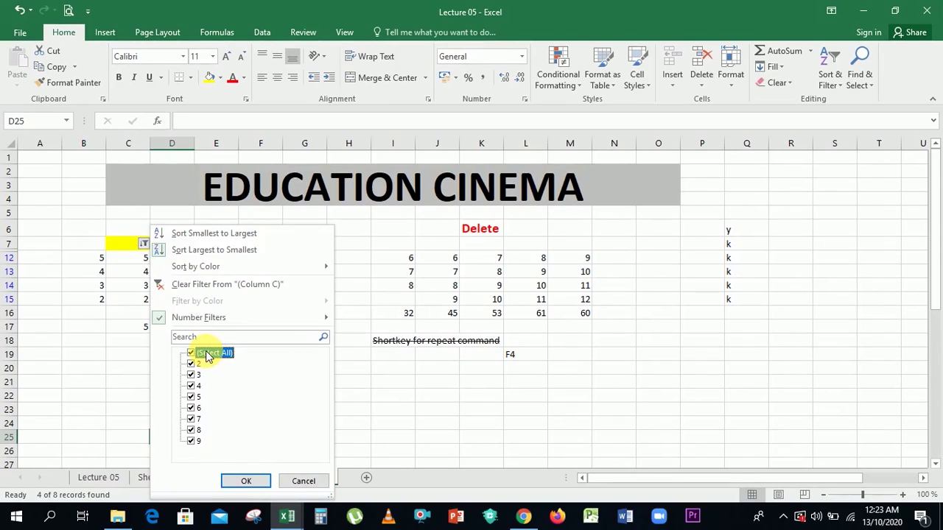
left_click(206, 354)
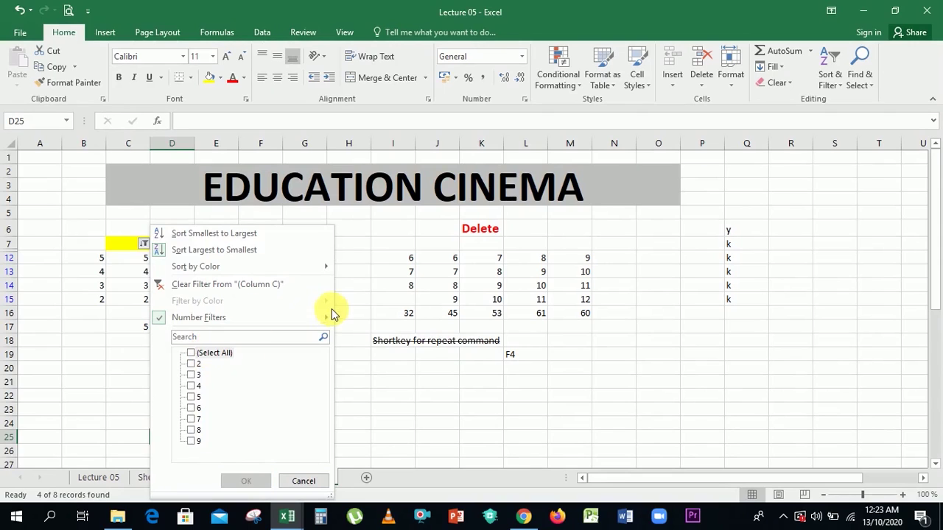
mouse_move(329, 318)
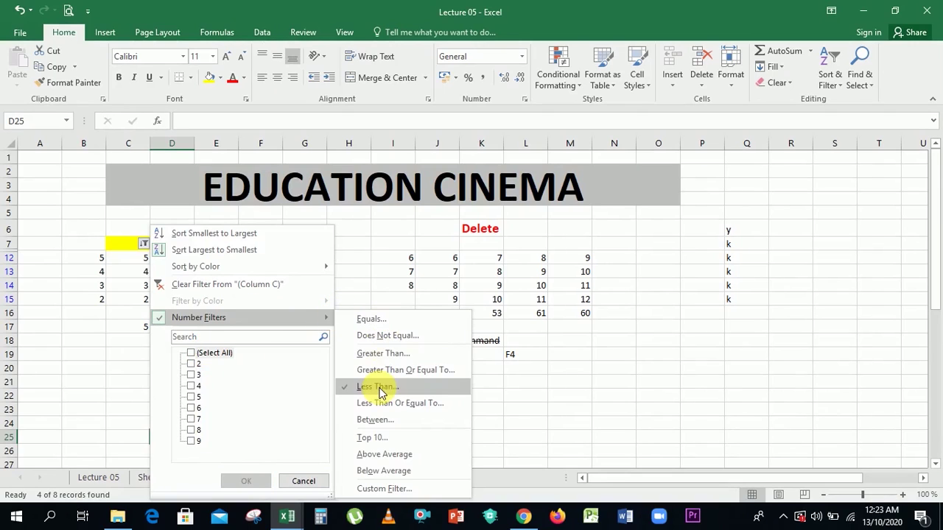
left_click(385, 355)
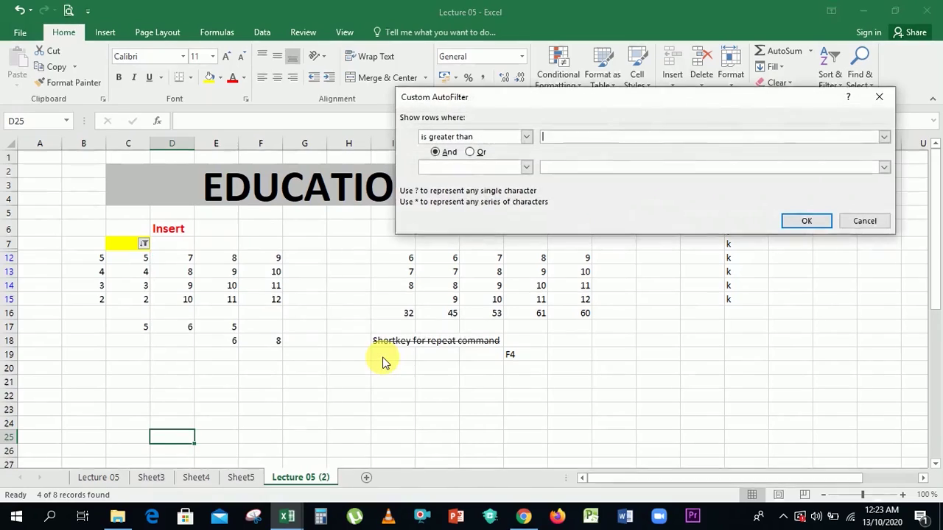
left_click(594, 139)
type("7")
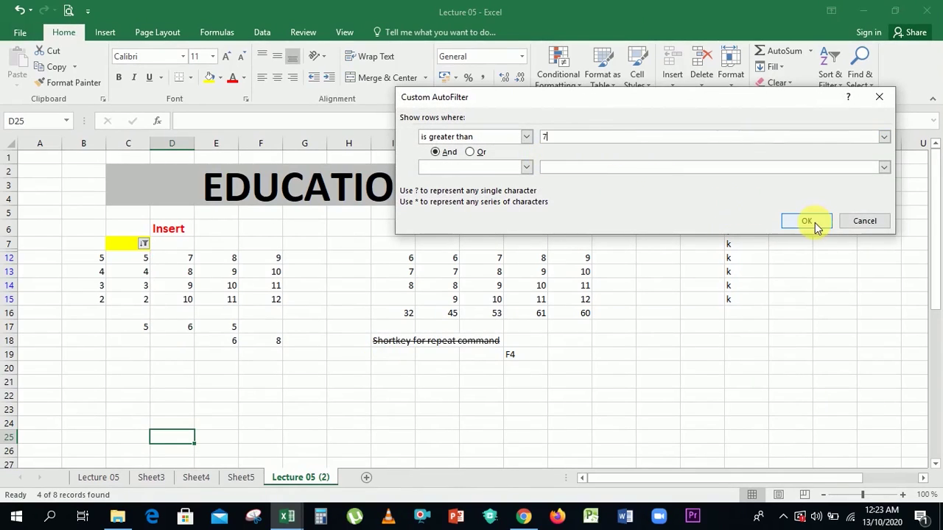
left_click(814, 222)
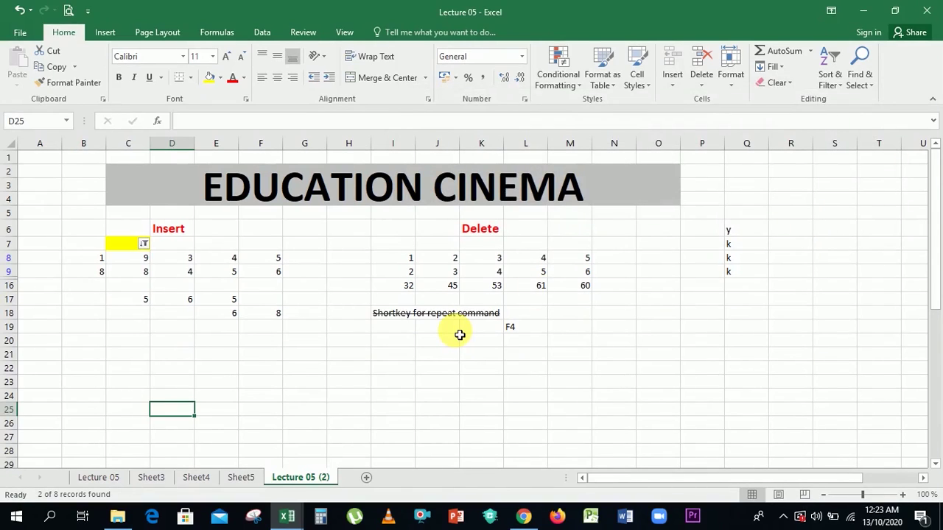
left_click(144, 246)
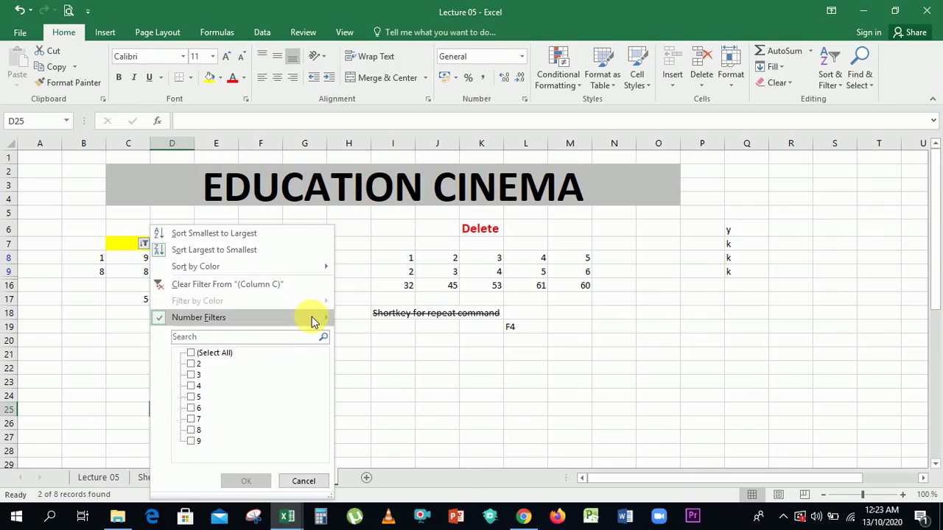
Set column C's number filter to 'greater than or equal to 7', showing 9, 8 and 7.
mouse_move(312, 322)
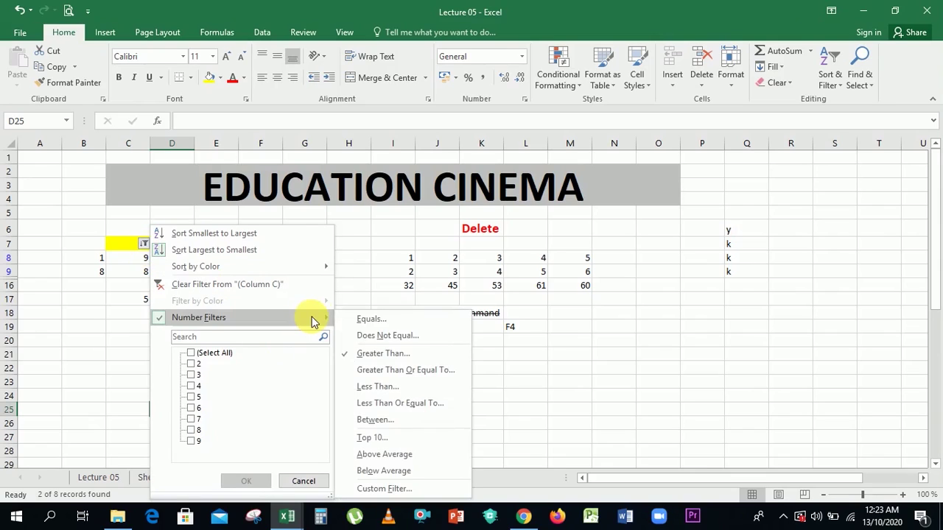
left_click(379, 370)
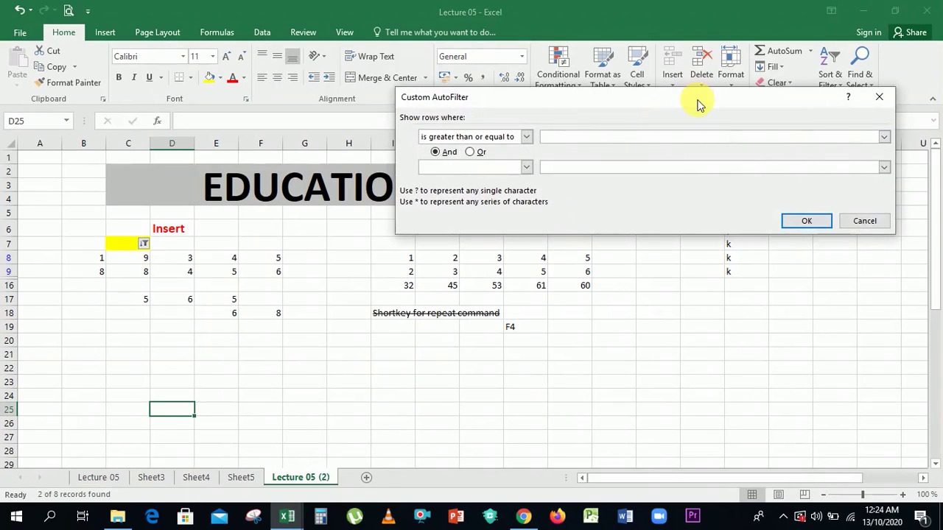
type("7")
left_click(813, 221)
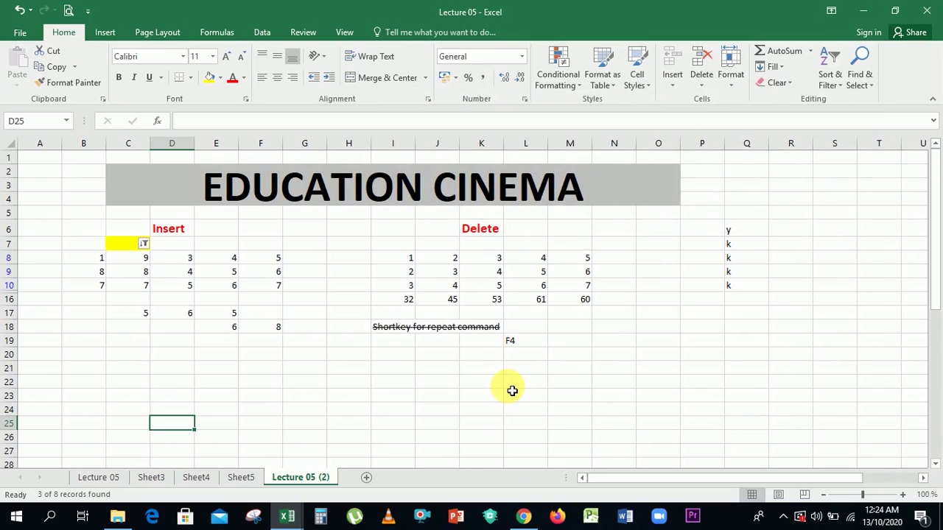
left_click(512, 389)
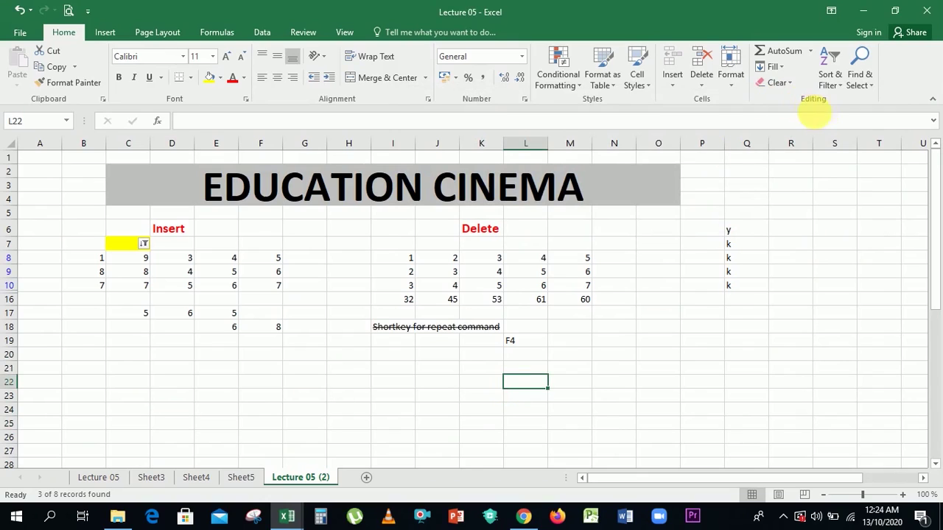
Glance at the Find & Select options, then switch to the Insert ribbon tab.
left_click(863, 71)
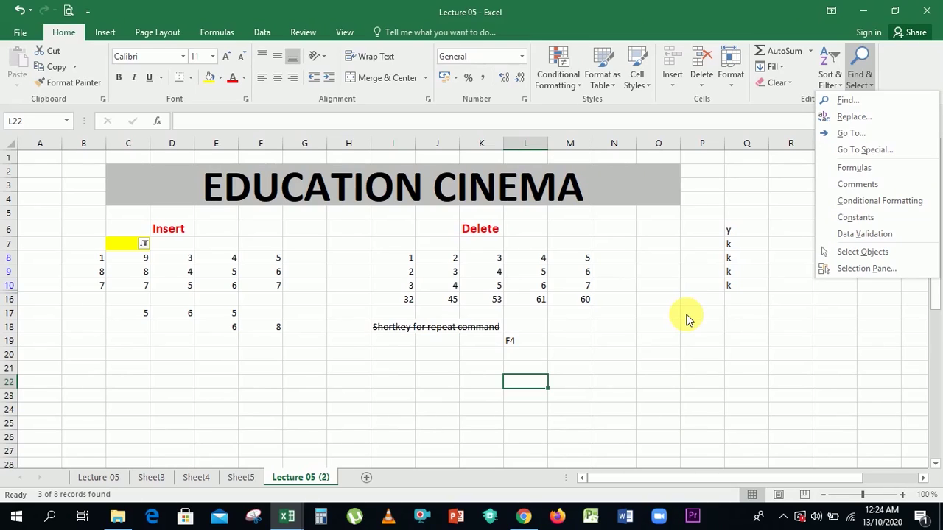
left_click(685, 319)
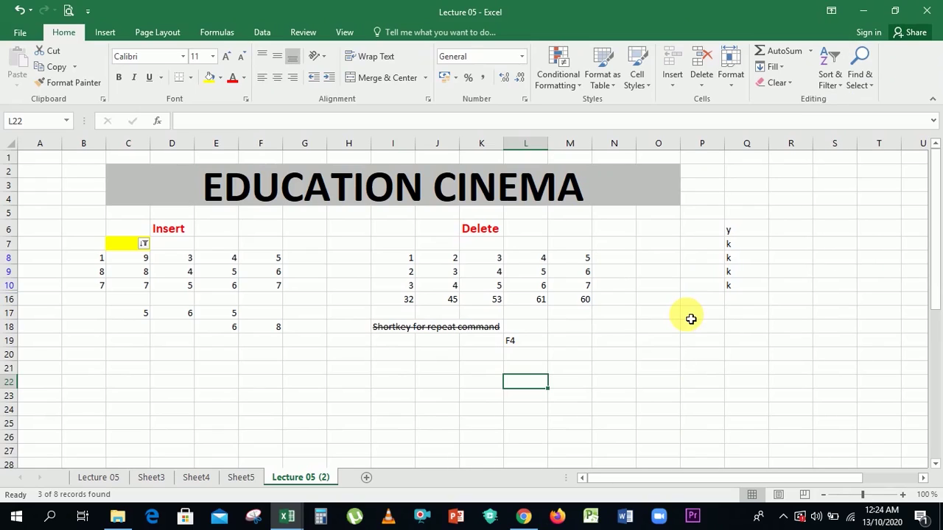
left_click(688, 318)
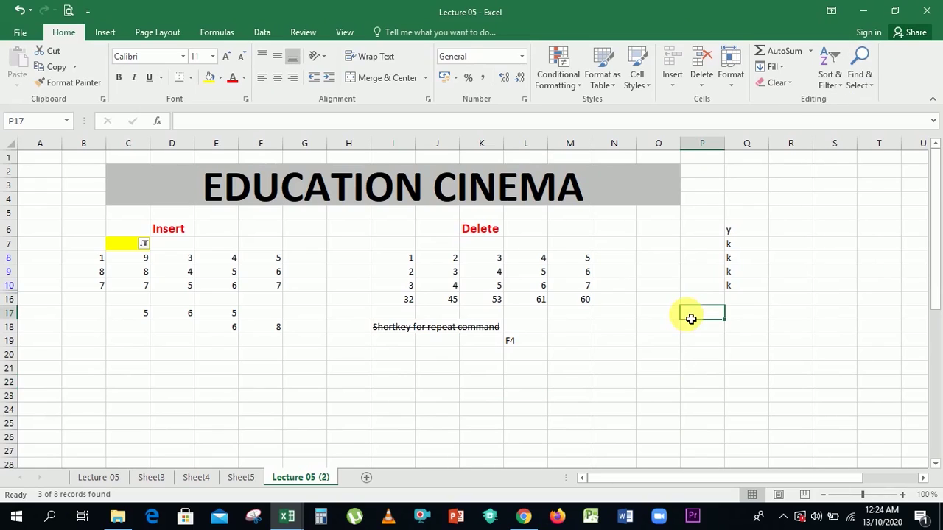
left_click(108, 32)
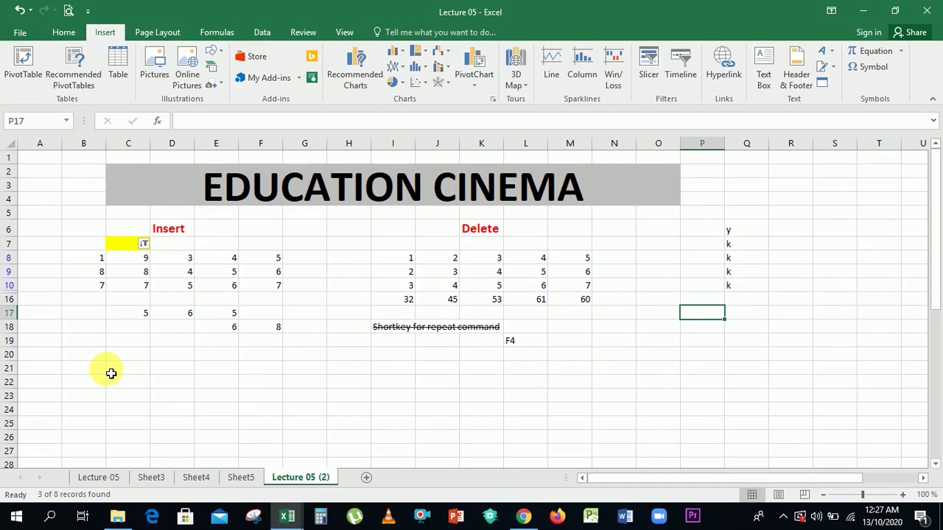
Uncheck Strikethrough in Format Cells > Font for the note in cell I18.
left_click(436, 330)
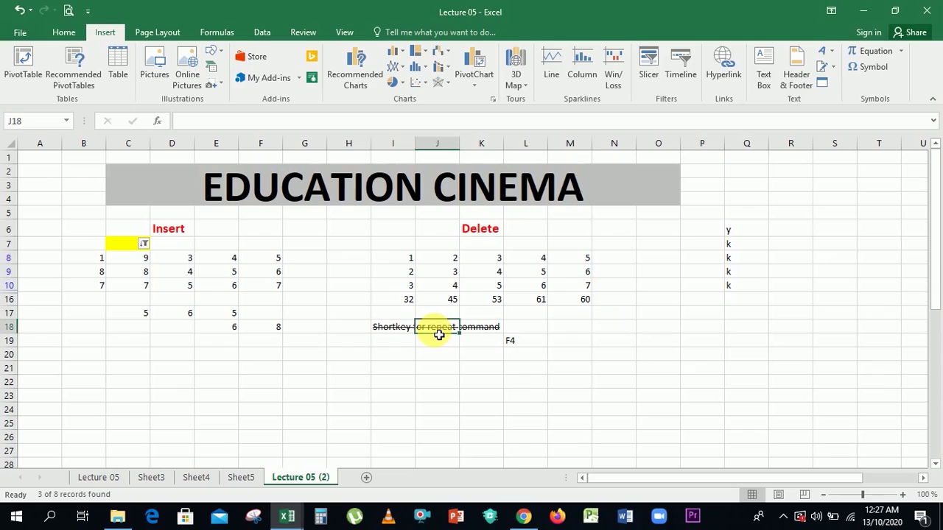
left_click(398, 330)
left_click(400, 335)
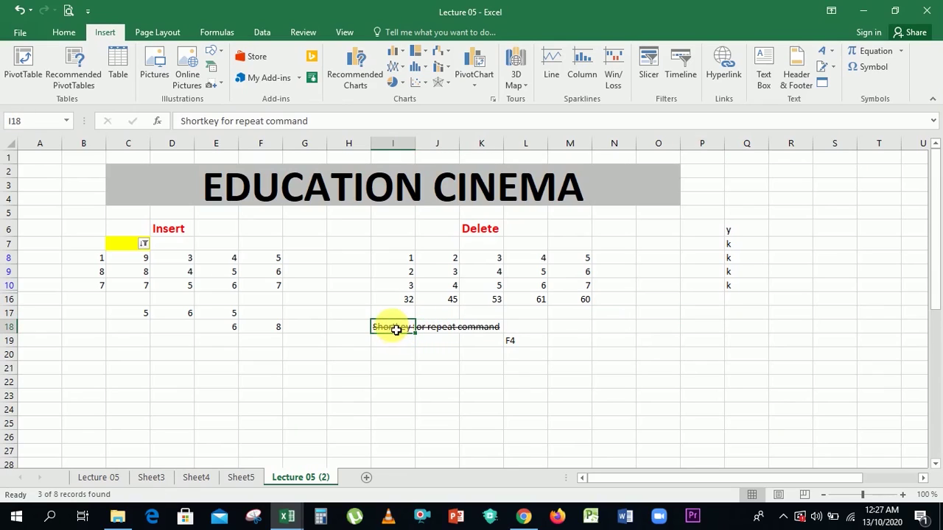
right_click(395, 331)
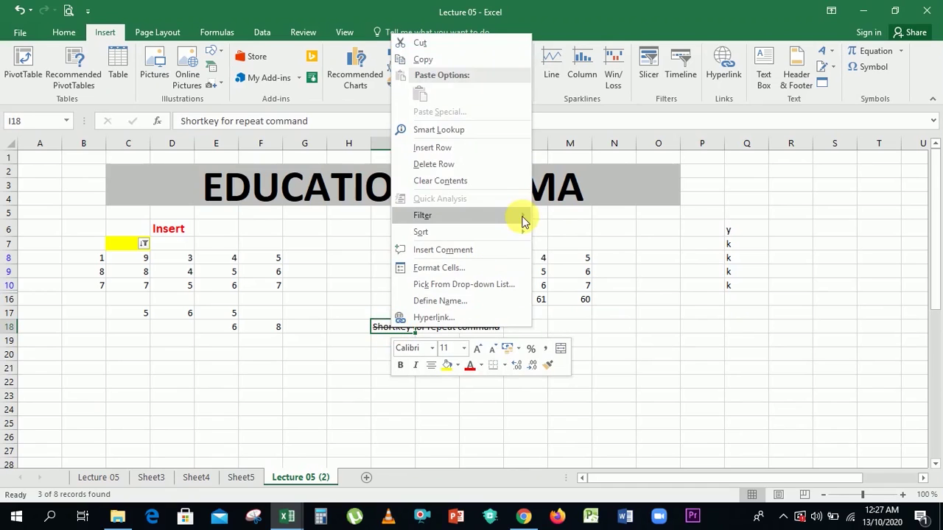
mouse_move(526, 237)
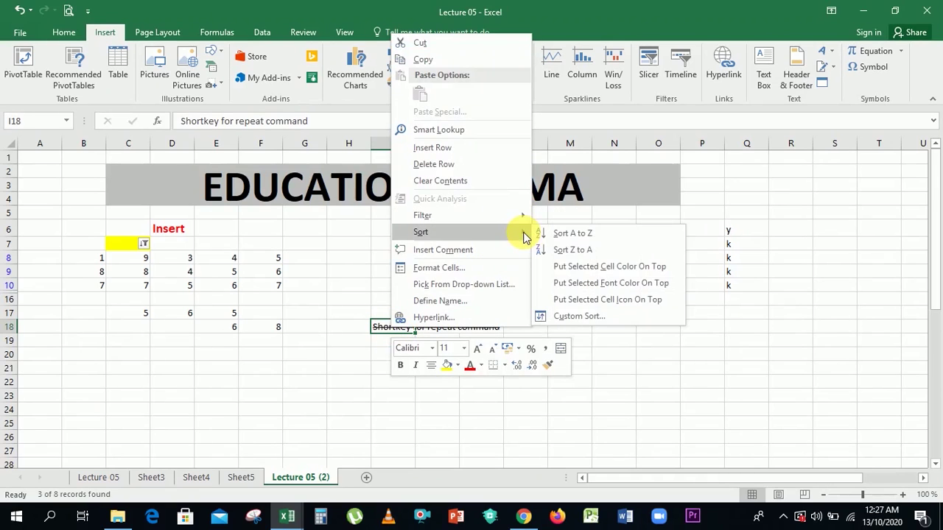
left_click(504, 268)
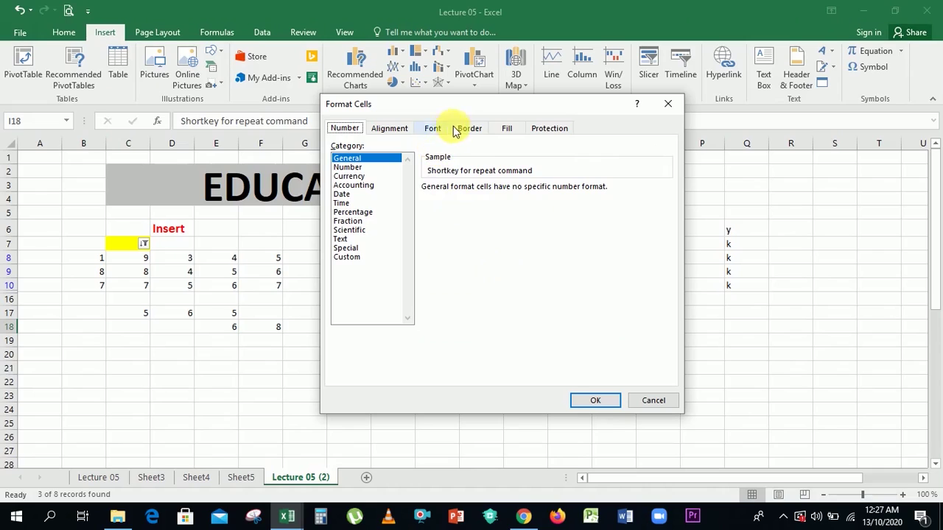
left_click(432, 129)
left_click(364, 274)
left_click(588, 402)
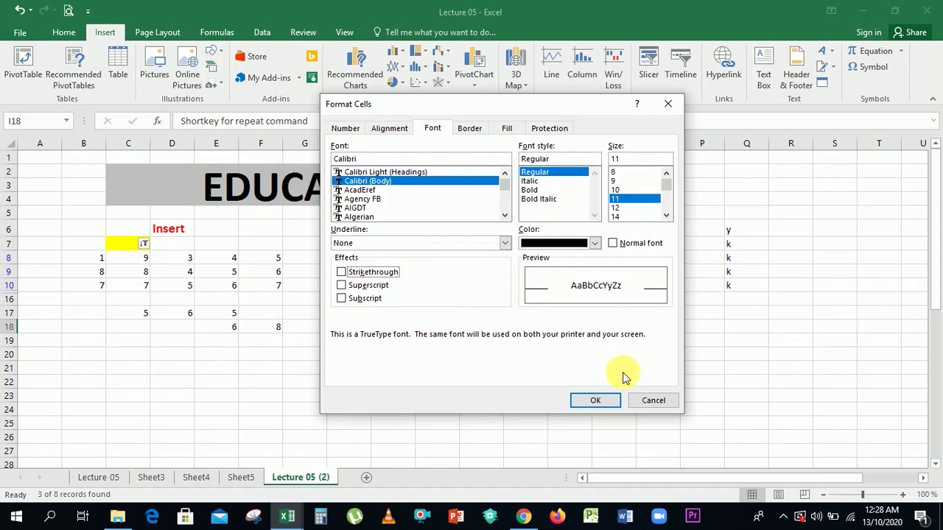
left_click(597, 403)
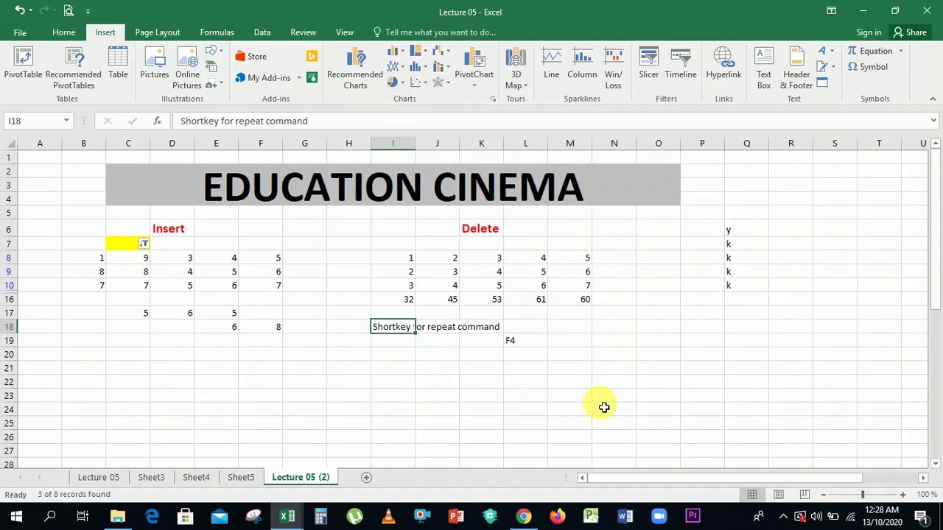
left_click(492, 410)
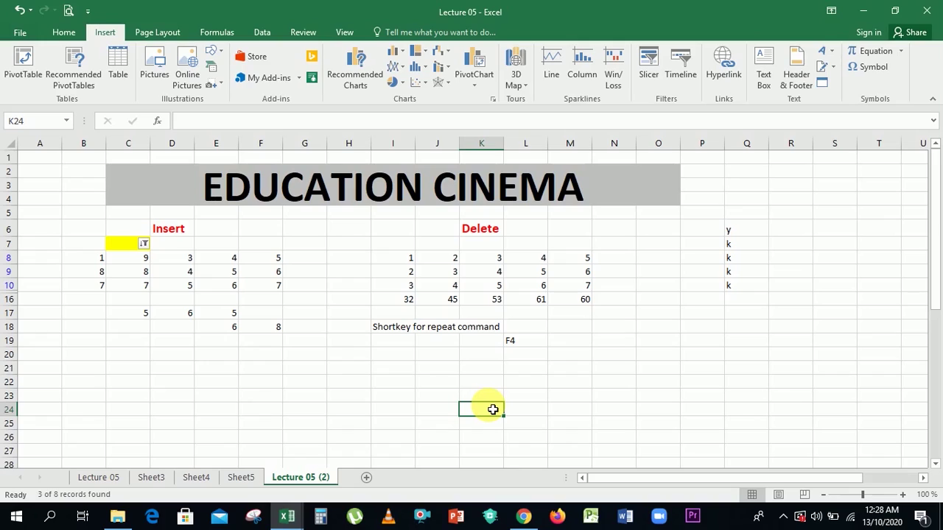